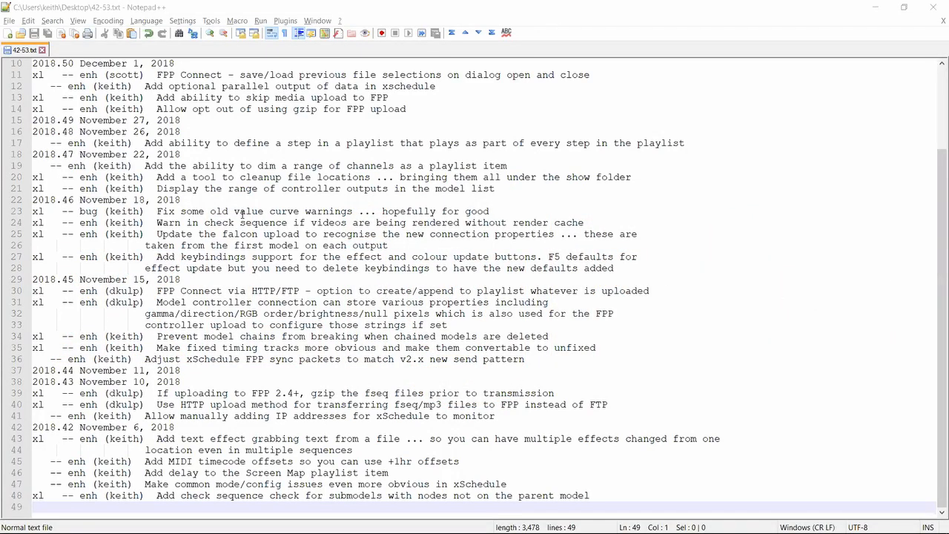
Switch to xLights and add a Star model to the layout, to the lower right of the Window Frame
key(alt+Tab)
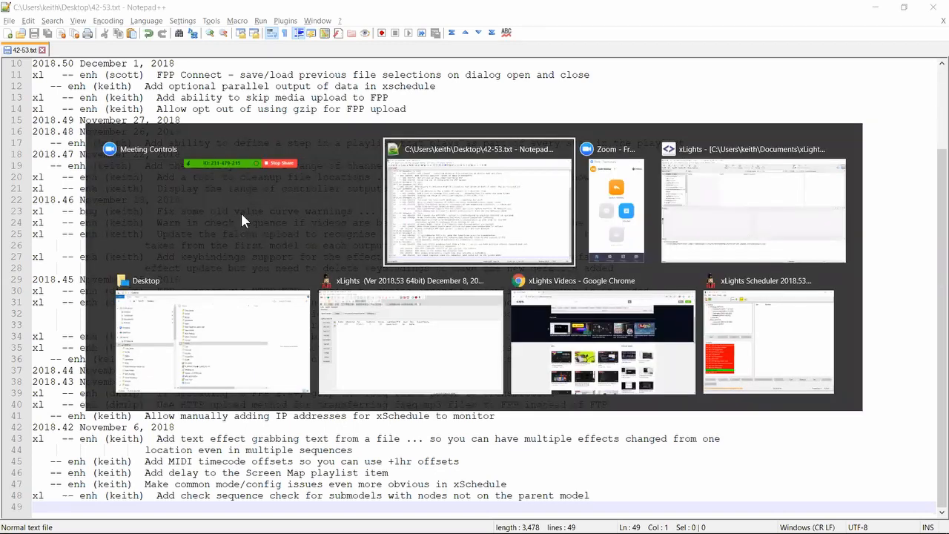
key(alt+Tab)
key(alt+Tab)
key(alt+Tab)
key(alt+Tab)
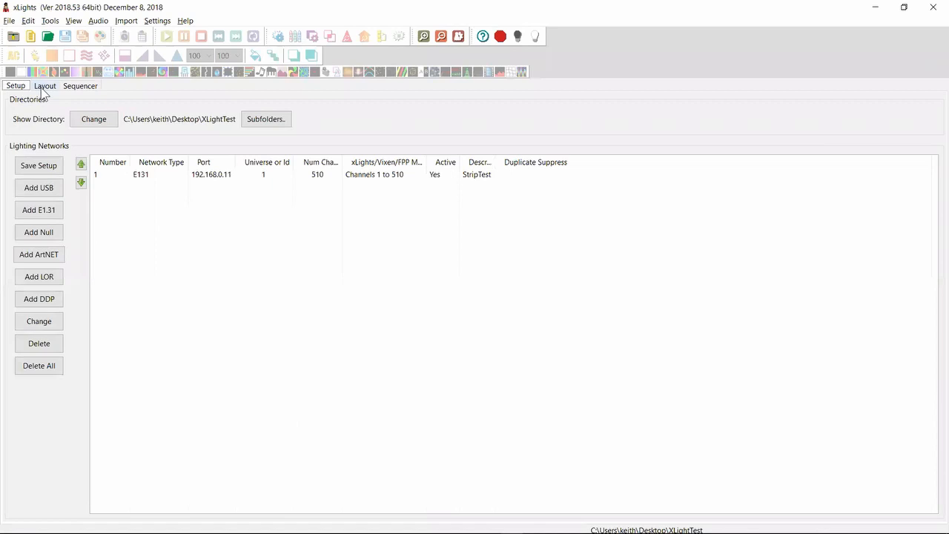
click(43, 87)
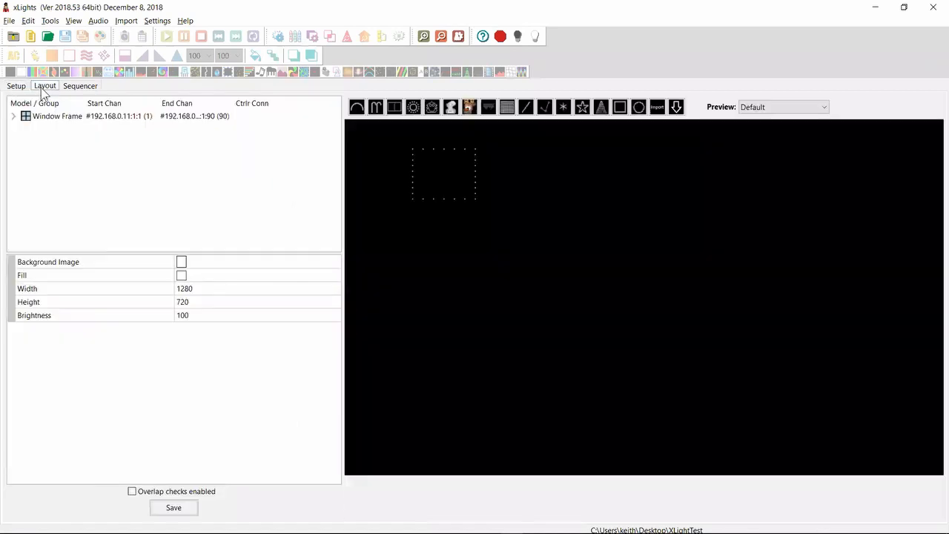
click(582, 107)
click(575, 234)
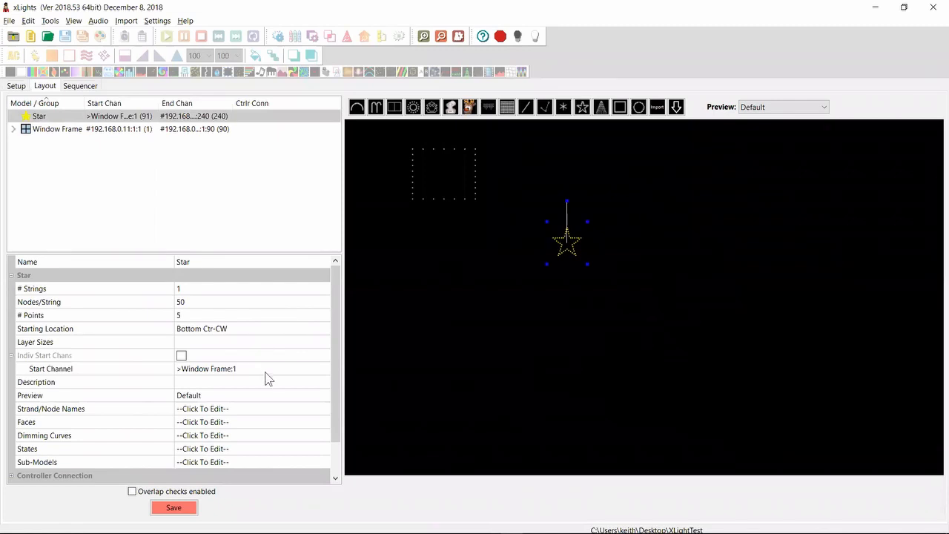
Open the Star's sub-model definitions and add three submodels
click(285, 460)
click(324, 462)
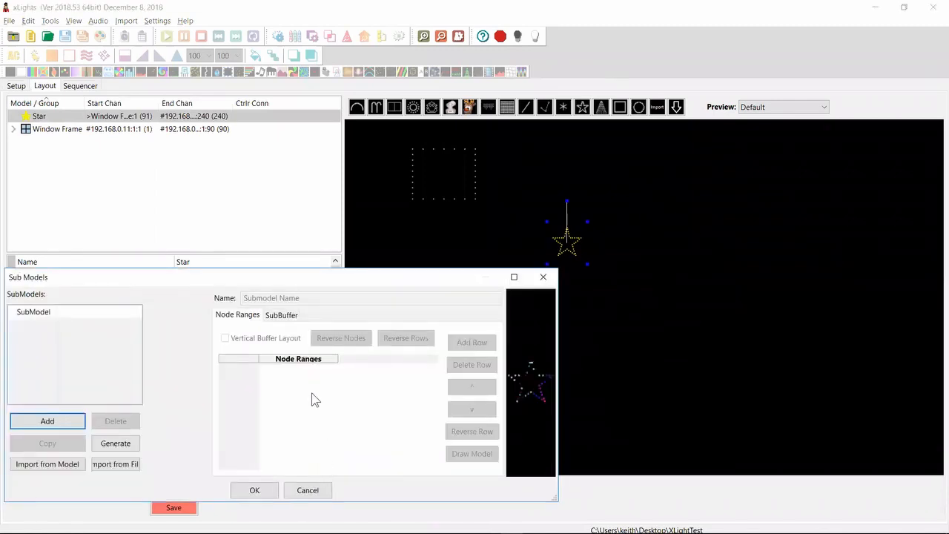
click(62, 421)
click(62, 421)
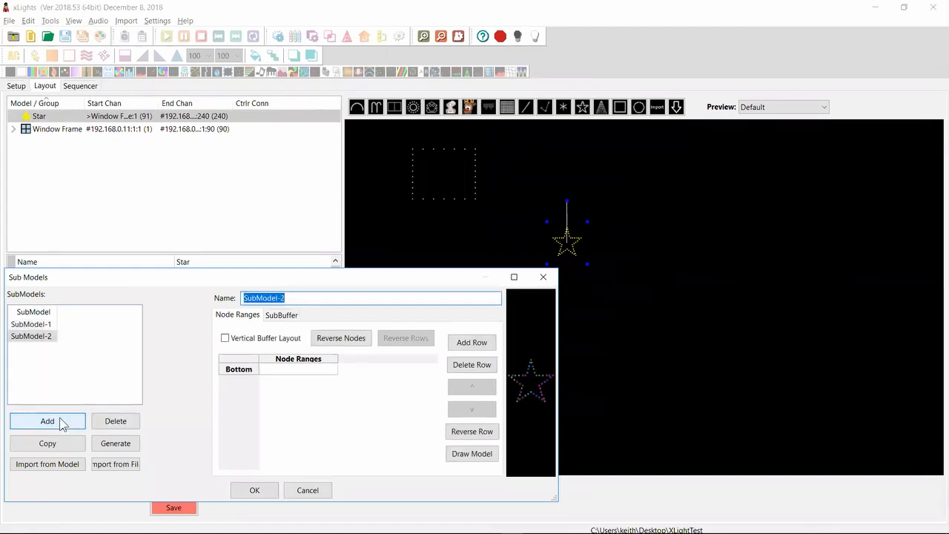
Give SubModel-2 two node range rows, 1,2 and 53, and accept the submodel definitions
click(295, 368)
click(294, 368)
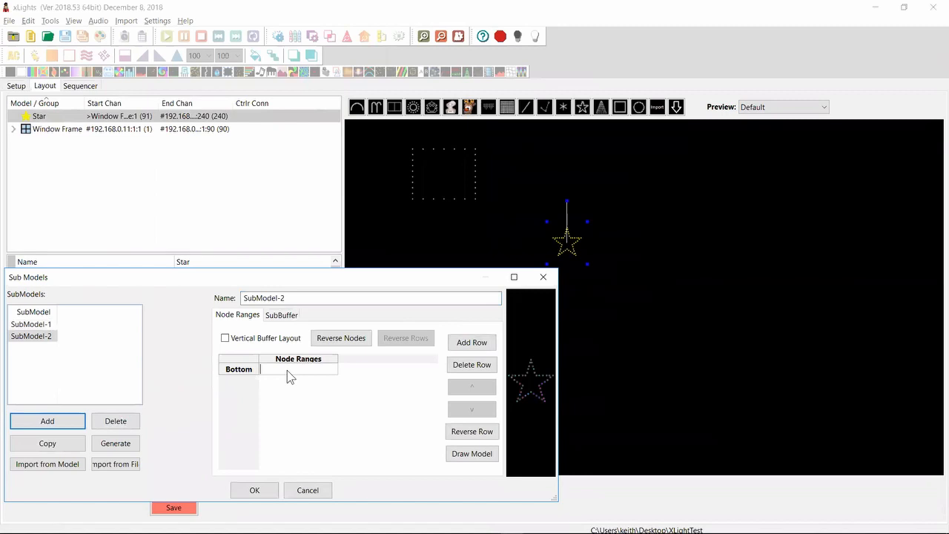
text(1,2)
key(Return)
click(471, 347)
click(279, 381)
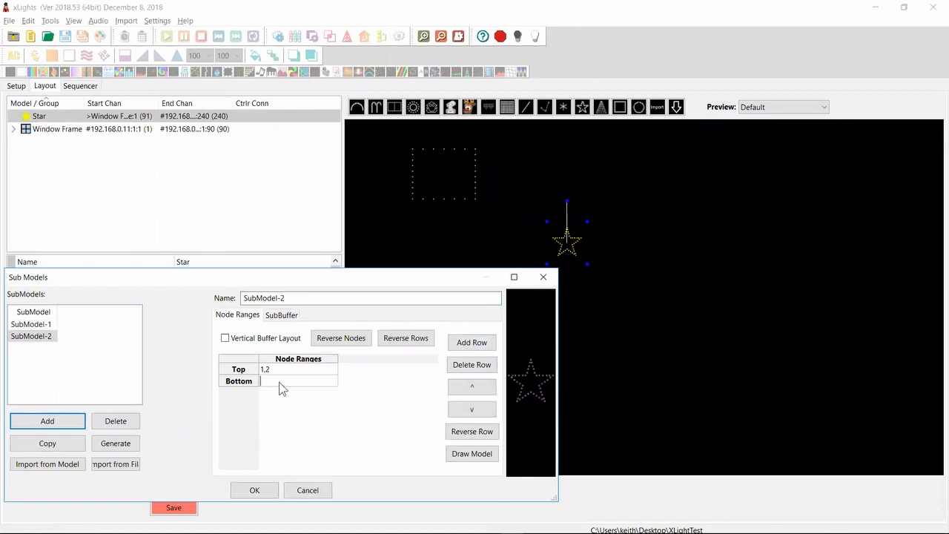
text(53)
click(254, 489)
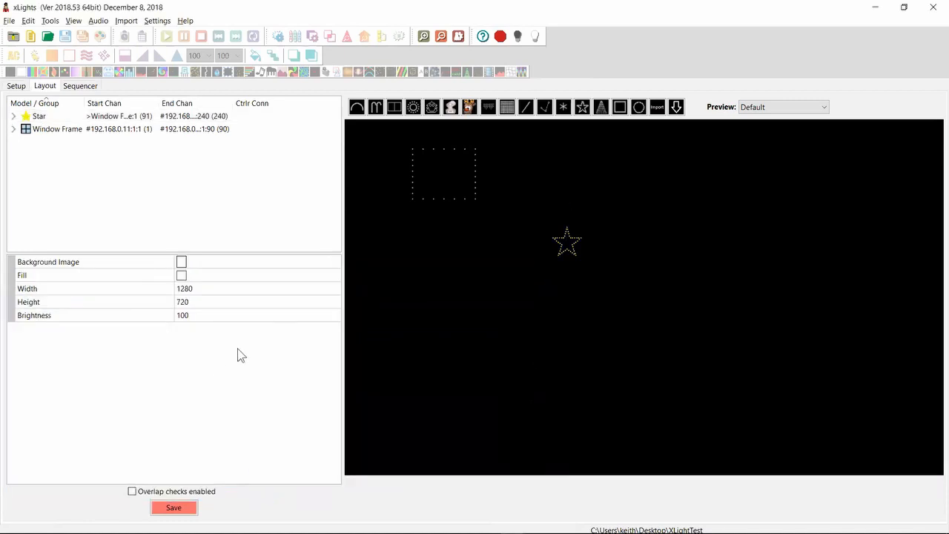
Run Check Sequence to generate the report on the show setup
click(49, 22)
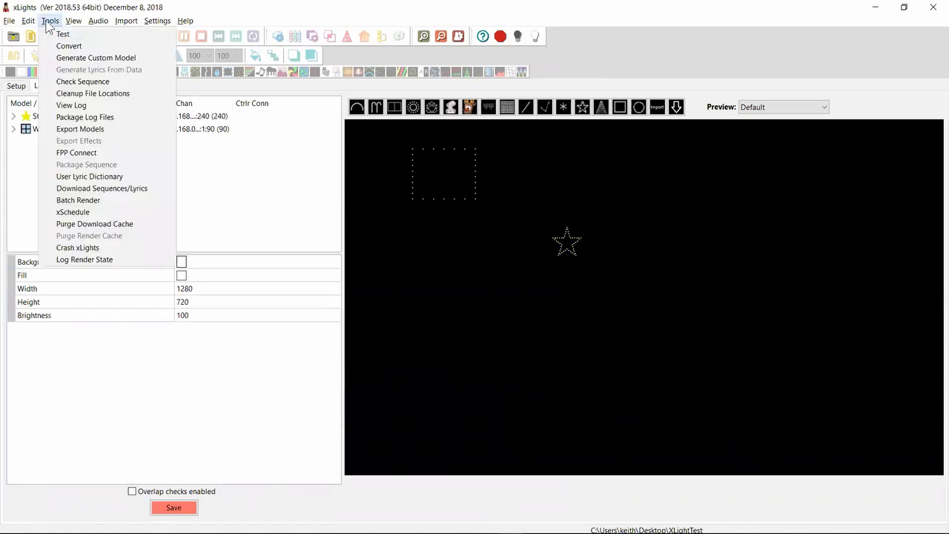
click(67, 81)
click(259, 269)
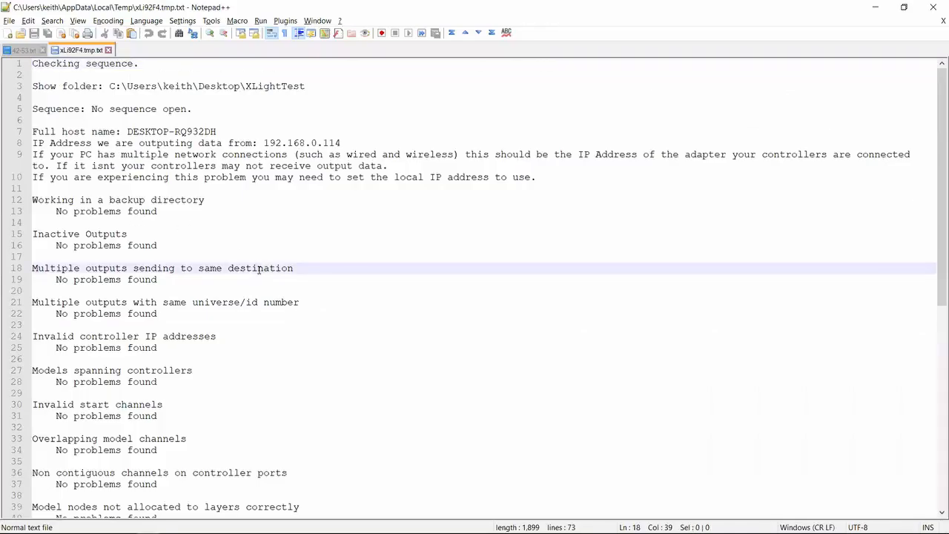
Examine the report's entries on submodels with no nodes and submodels with nodes not in the parent model
key(Page_Down)
key(Down)
key(Down)
key(Down)
key(Home)
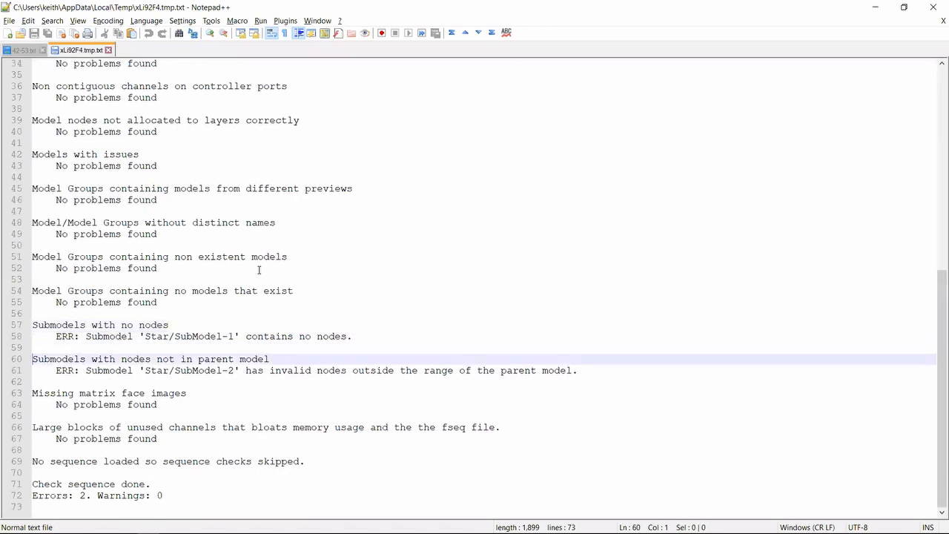
key(Down)
key(Down)
key(Down)
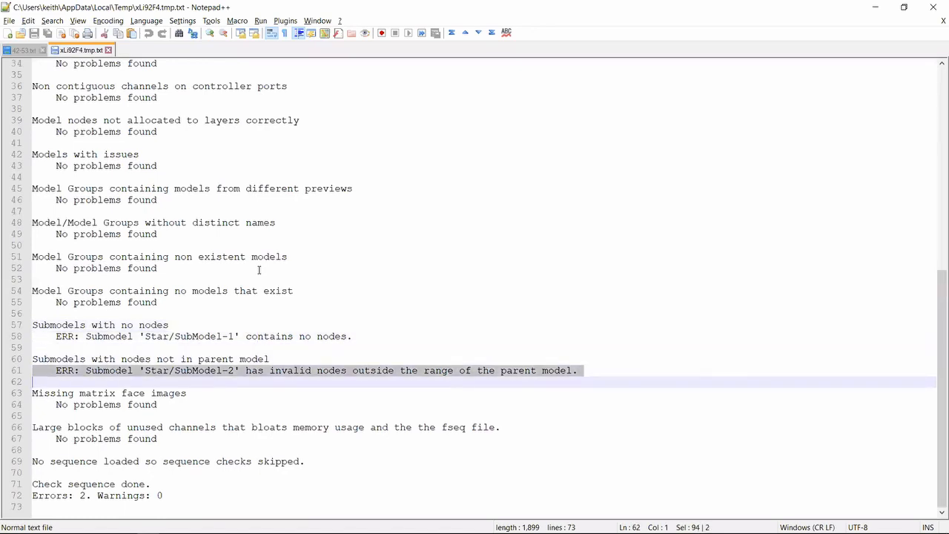
key(Down)
key(Down)
key(Up)
key(Up)
key(Up)
key(Up)
key(Up)
key(Up)
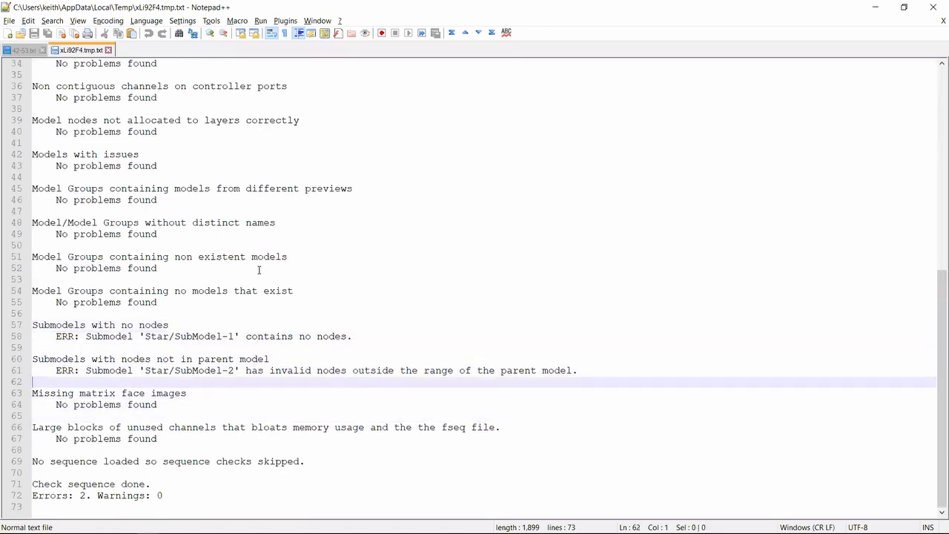
key(shift+Up)
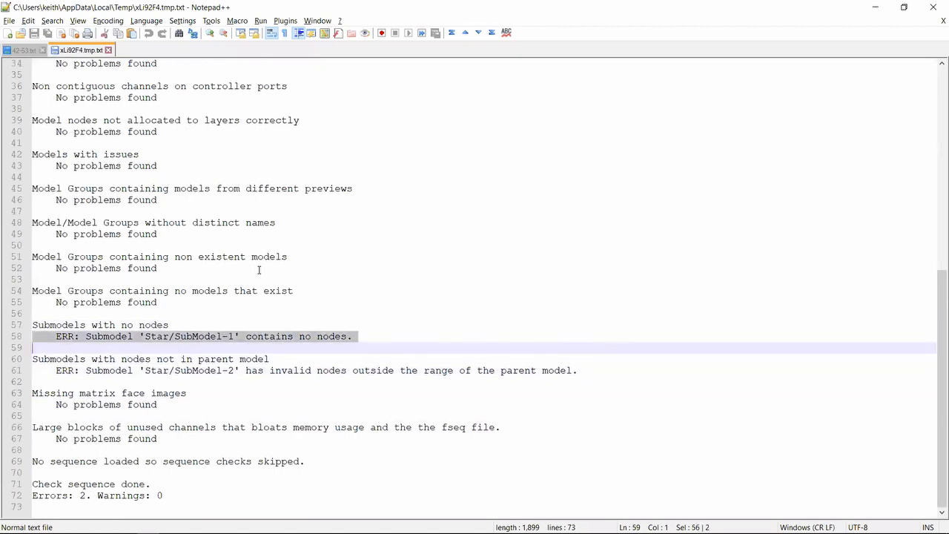
key(Down)
key(Down)
key(Down)
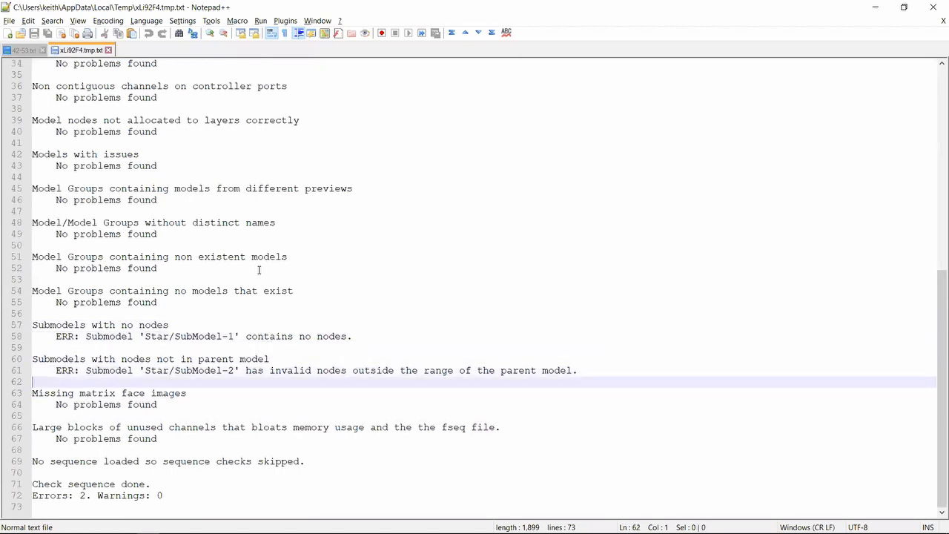
key(shift+Up)
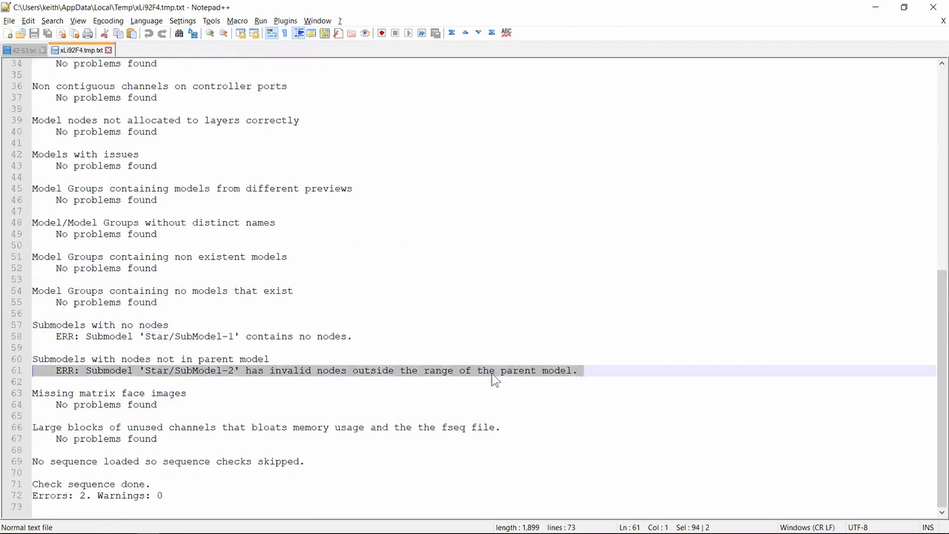
Return to the 42-53.txt release notes in Notepad++ and highlight the entry about the text effect grabbing text from a file
key(alt+Tab)
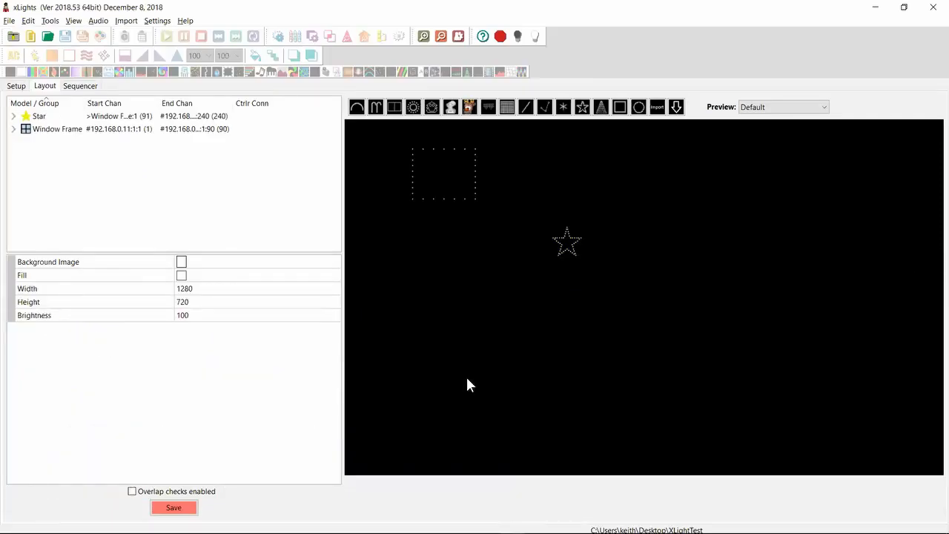
key(alt+Tab)
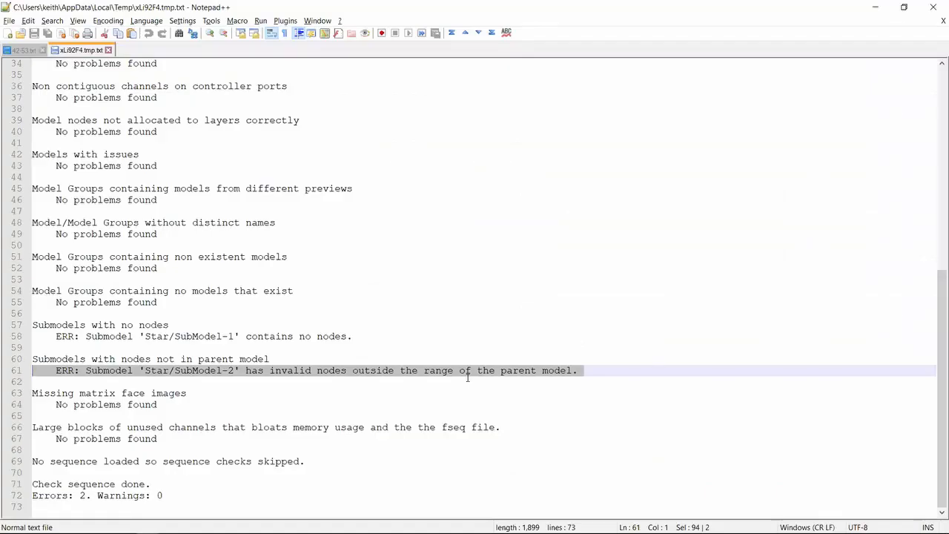
click(33, 49)
key(Up)
key(Up)
key(Up)
key(Up)
key(Up)
key(Up)
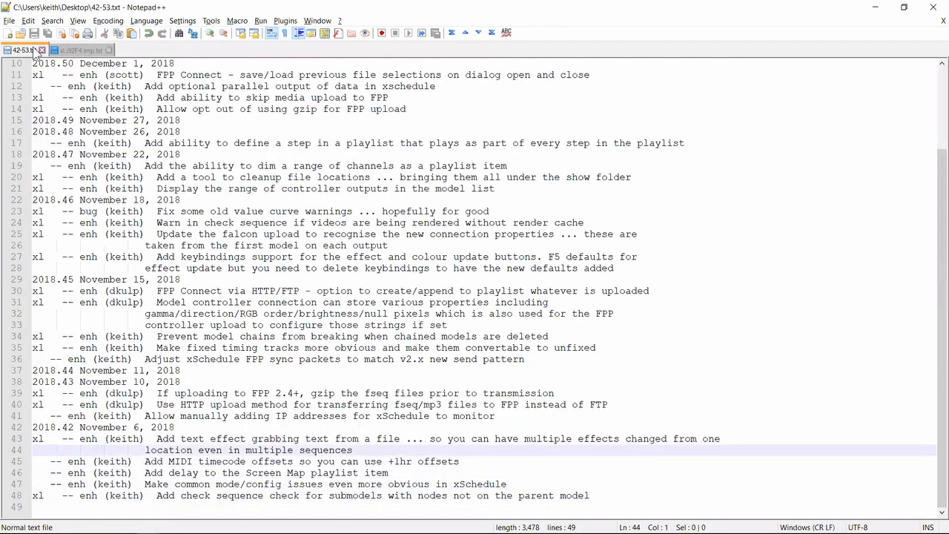
key(shift+Down)
key(shift+Down)
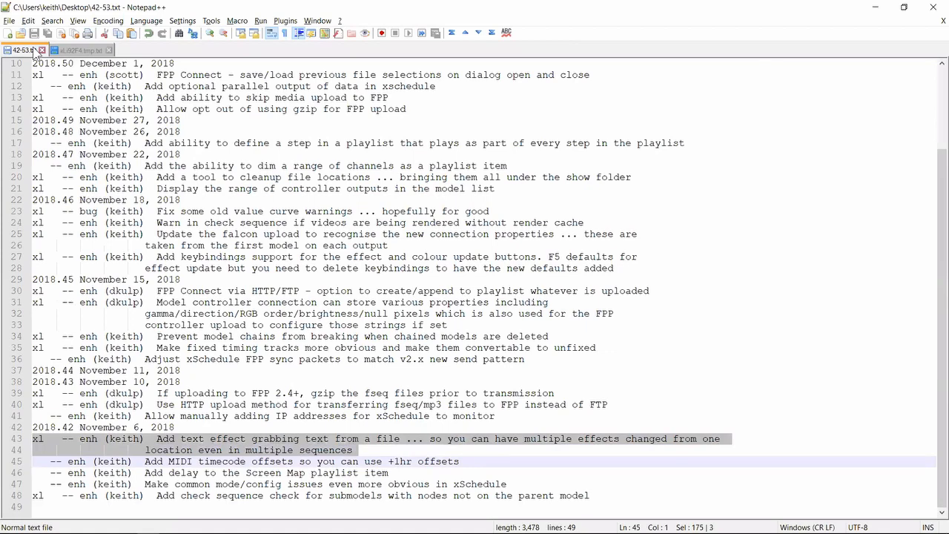
Switch to xLights, create a new sequence and place a Text effect on the Window Frame row from about 5 to 17.5 seconds
key(alt+Tab)
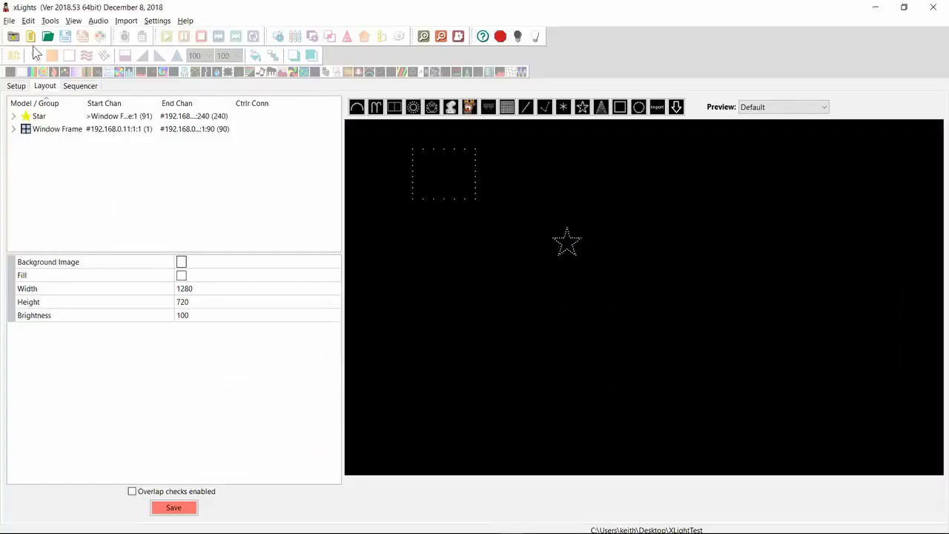
click(31, 37)
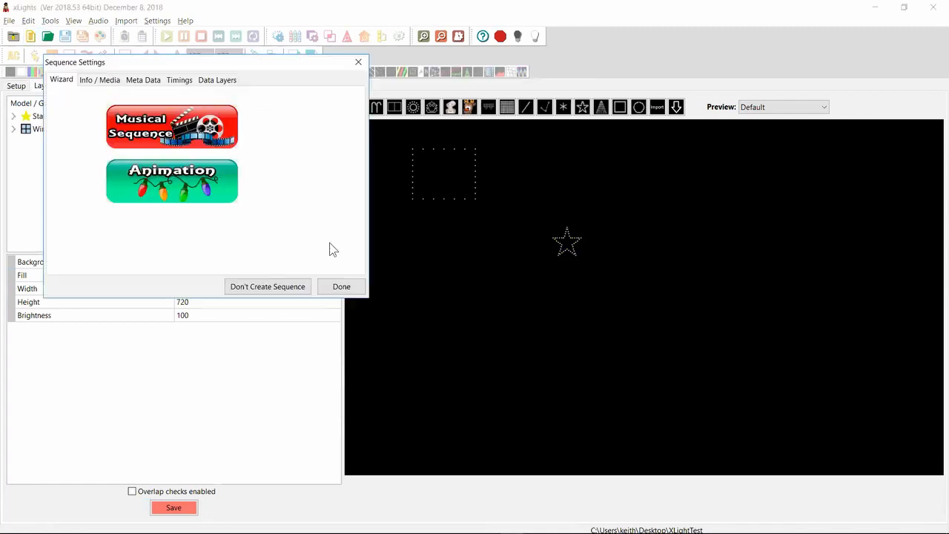
click(340, 287)
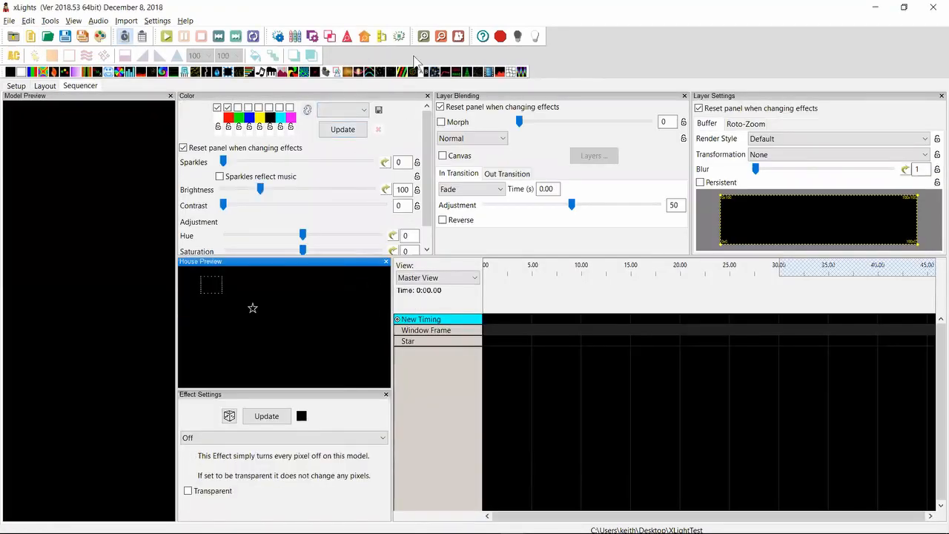
drag(456, 74, 655, 332)
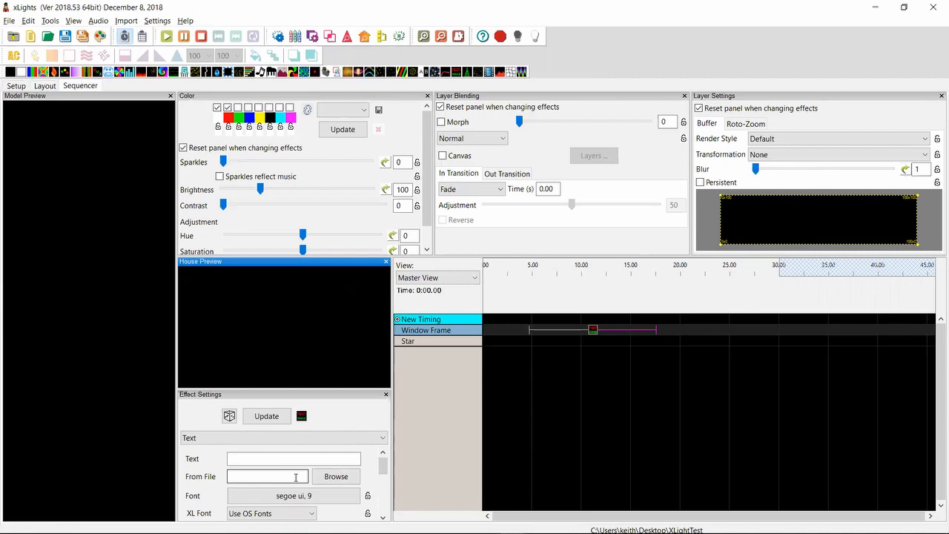
Add a horizontal Matrix model to the layout below the Window Frame and save the layout
key(alt+Tab)
key(alt+Tab)
click(45, 86)
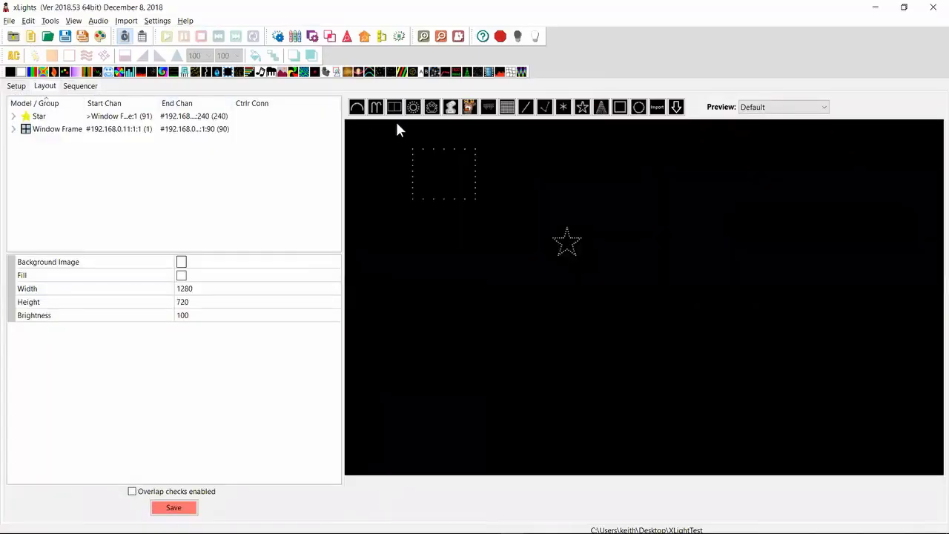
click(507, 108)
drag(406, 374, 488, 332)
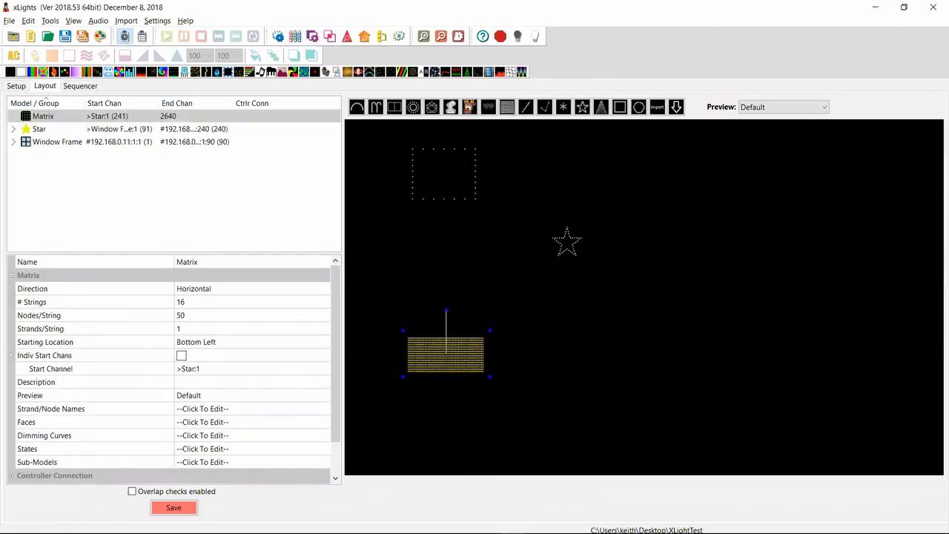
click(174, 507)
Start a new sequence, discarding the unsaved changes, and place a Text effect on the Matrix row
click(65, 36)
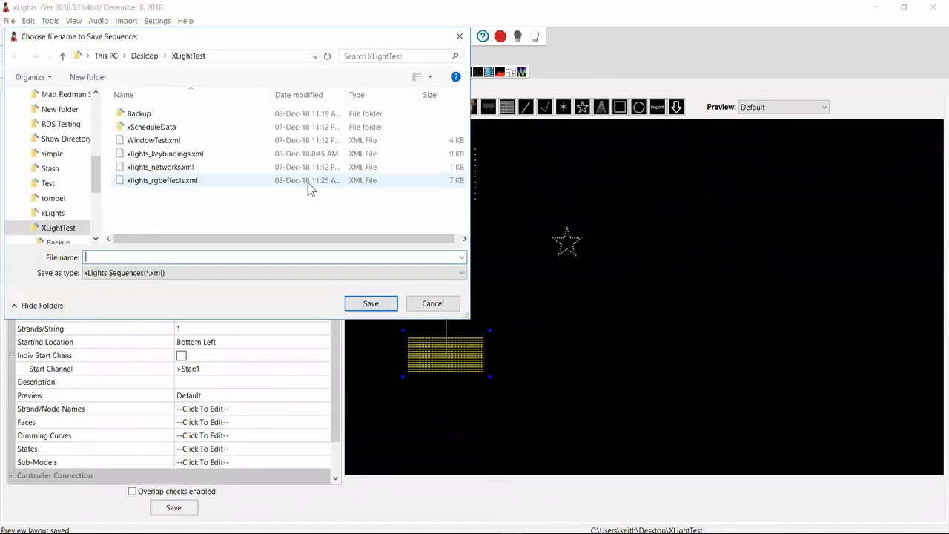
click(432, 304)
click(32, 37)
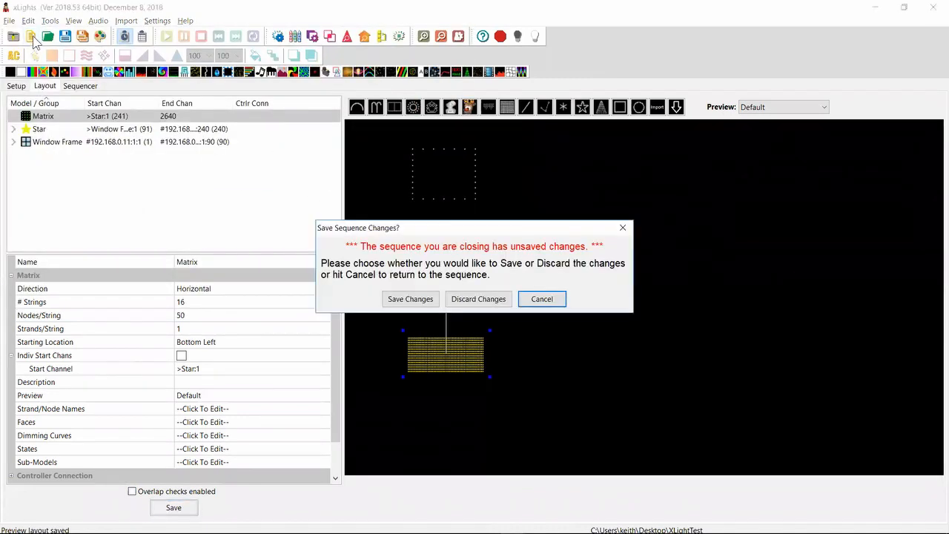
click(483, 299)
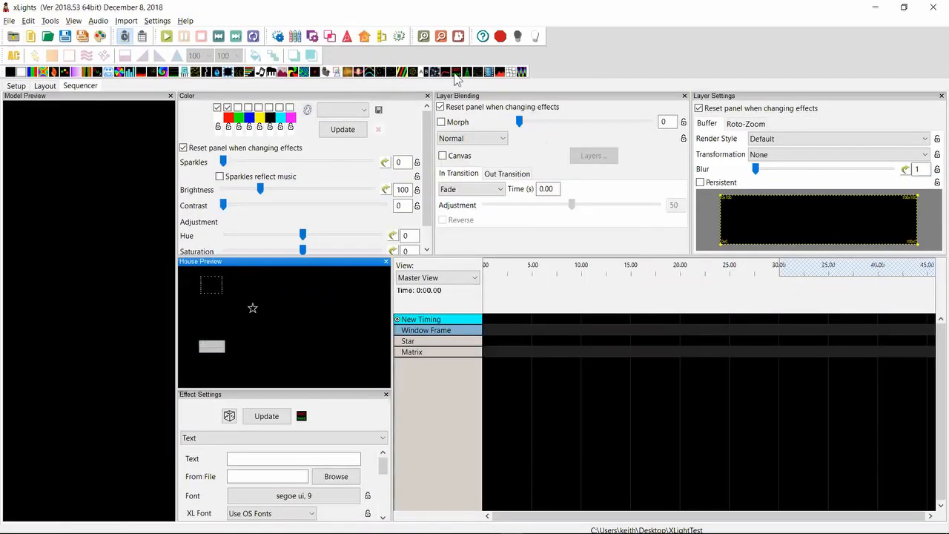
drag(455, 74, 589, 360)
Switch to Notepad++, create a new text file containing "Hello" and save it on the Desktop as fred
key(alt+Tab)
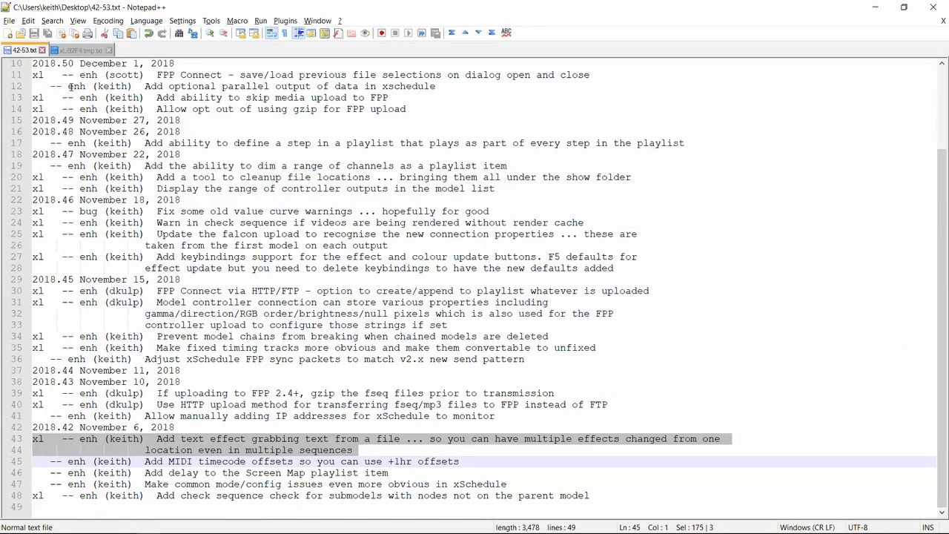
click(8, 33)
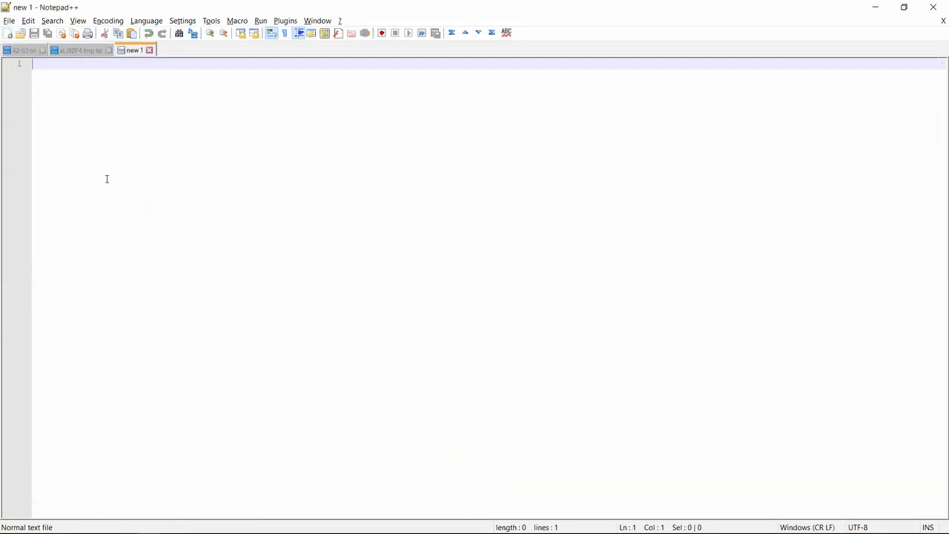
text(Hello)
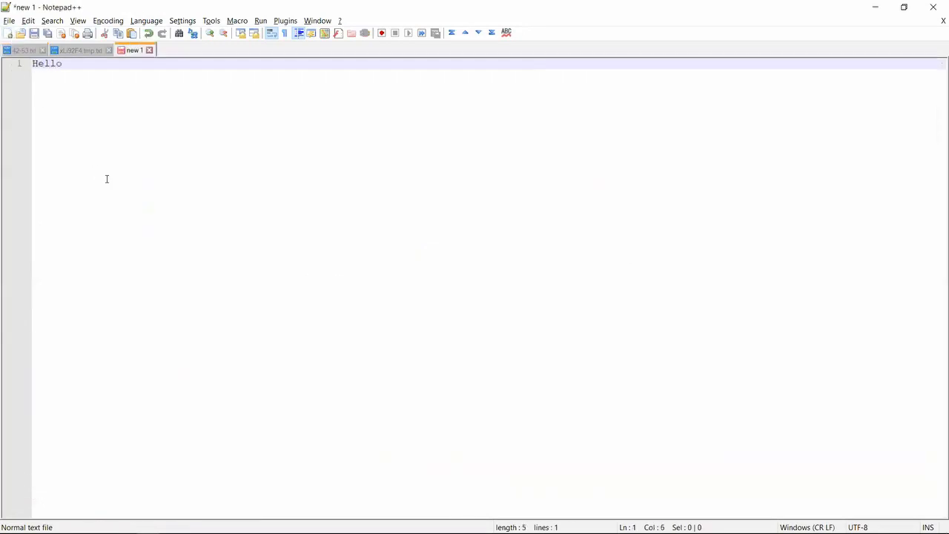
key(ctrl+s)
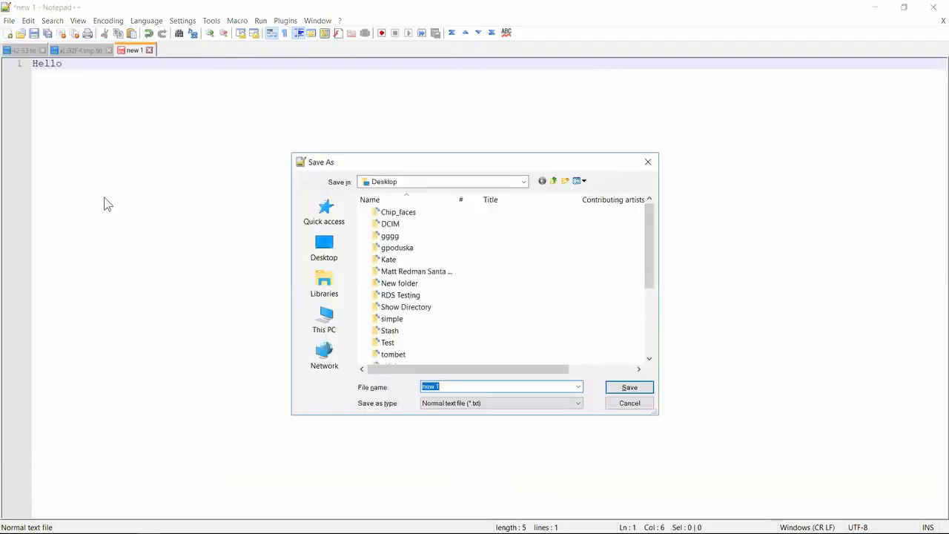
click(330, 250)
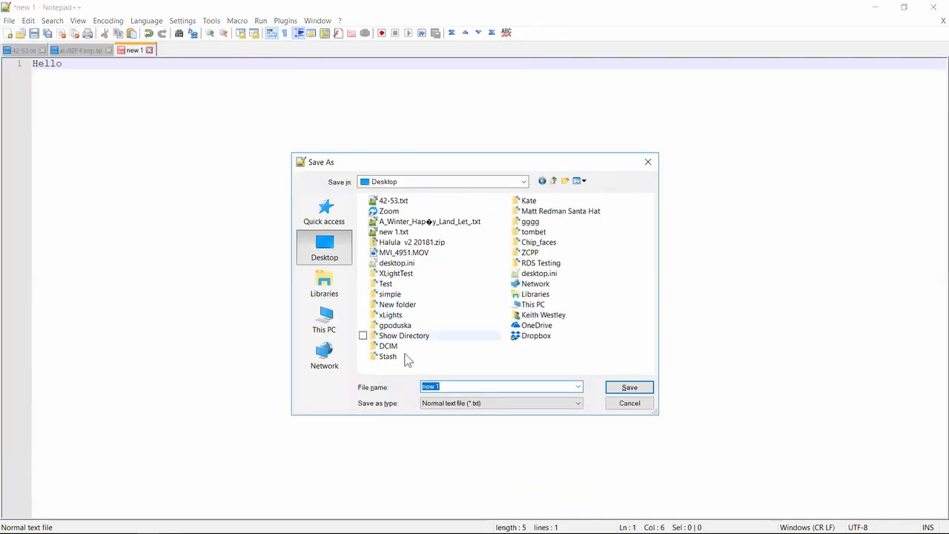
click(448, 386)
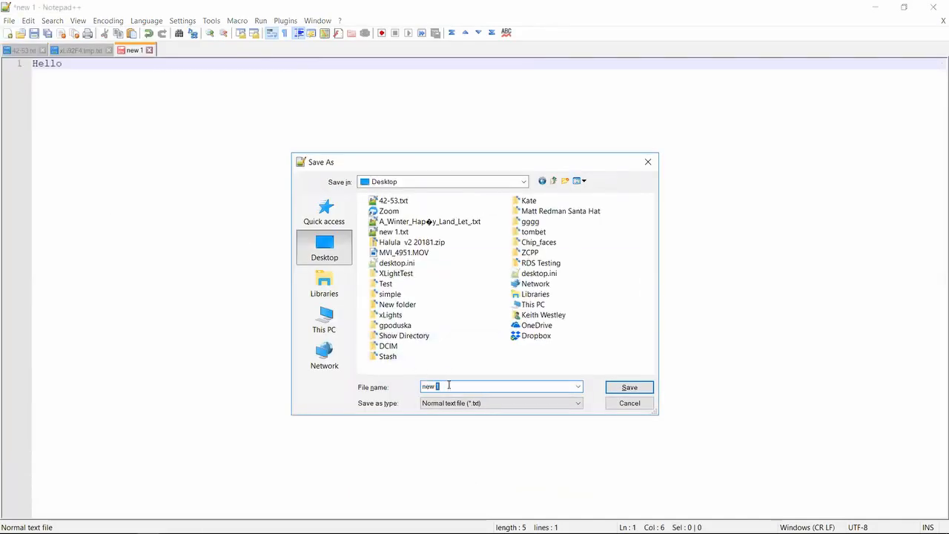
triple_click(448, 386)
text(fred)
key(Return)
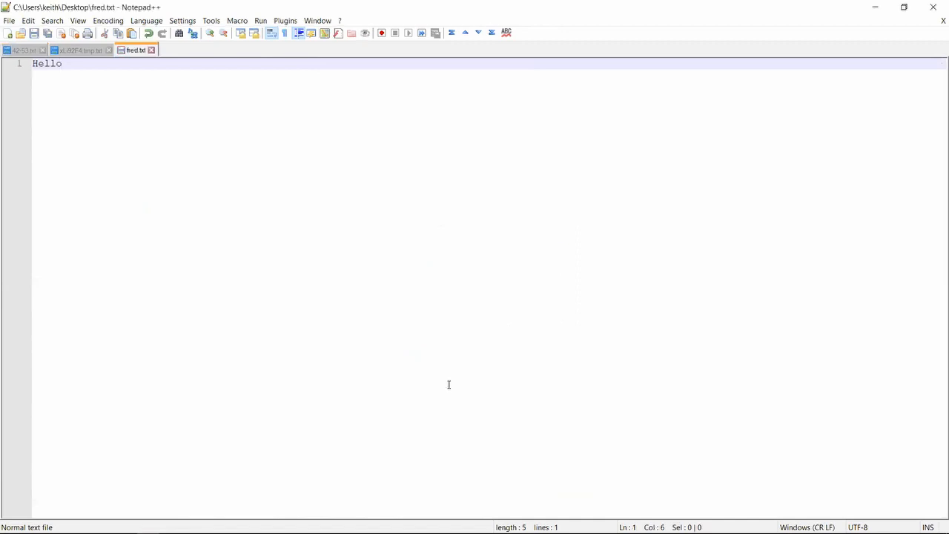
Switch to xLights and set the Matrix row's Text effect to read its text from fred.txt on the Desktop
key(alt+Tab)
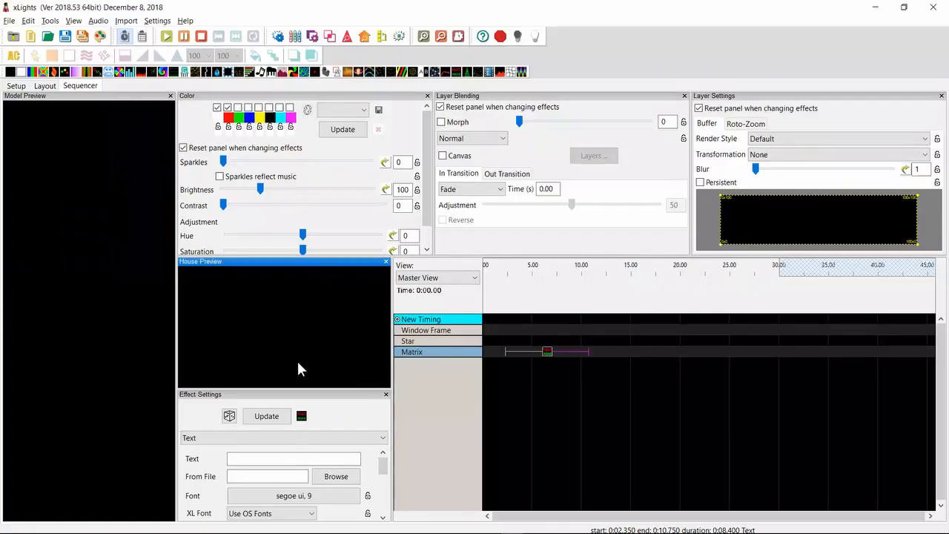
click(334, 478)
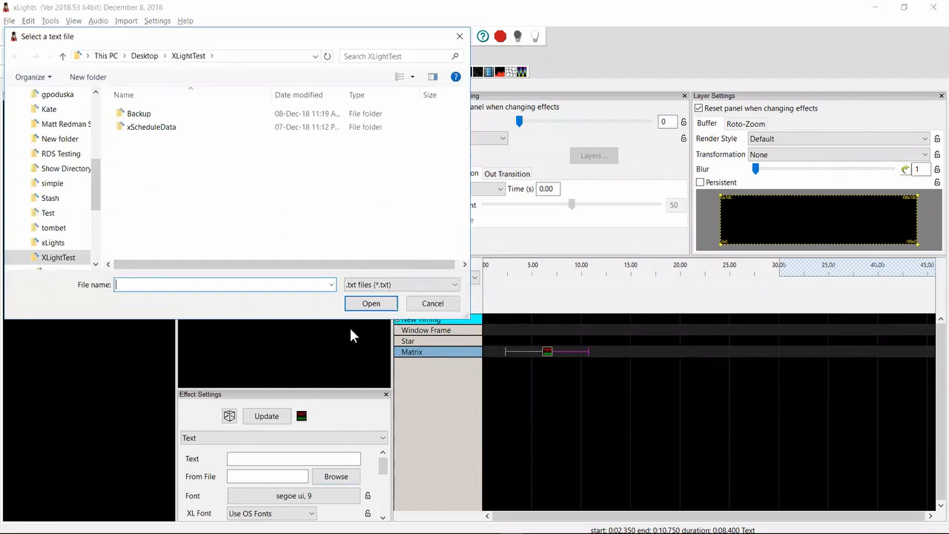
click(144, 56)
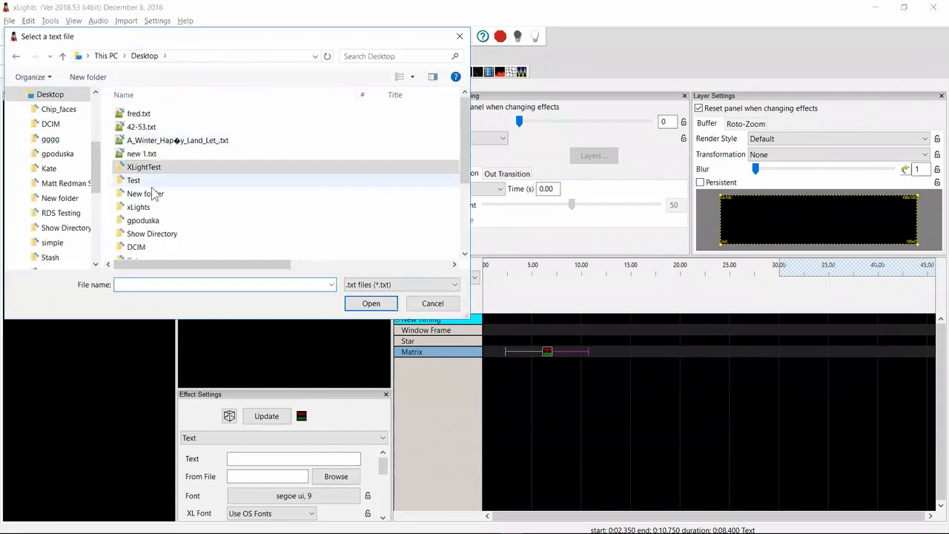
double_click(170, 116)
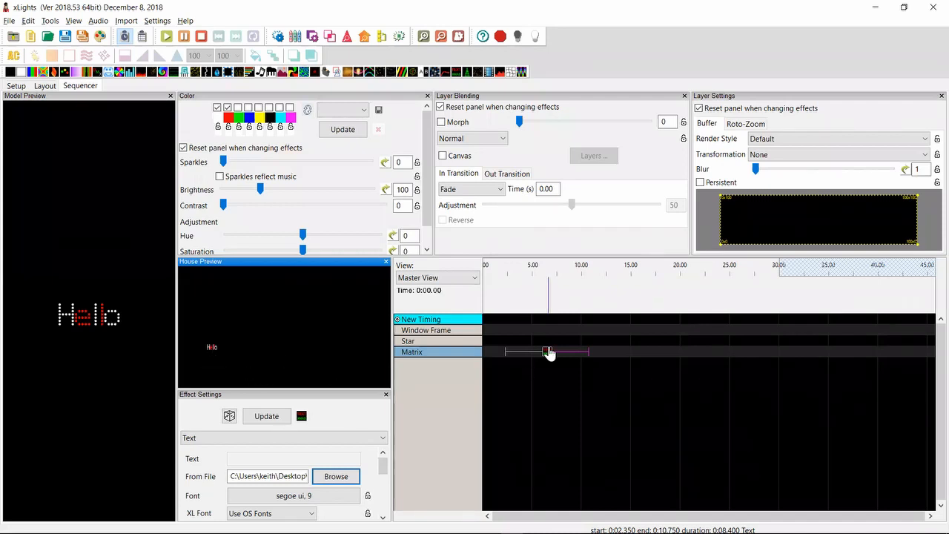
Switch to the 42-53.txt release notes in Notepad++ and highlight the entry about using HTTP upload for transferring fseq/mp3 files to FPP
key(alt+Tab)
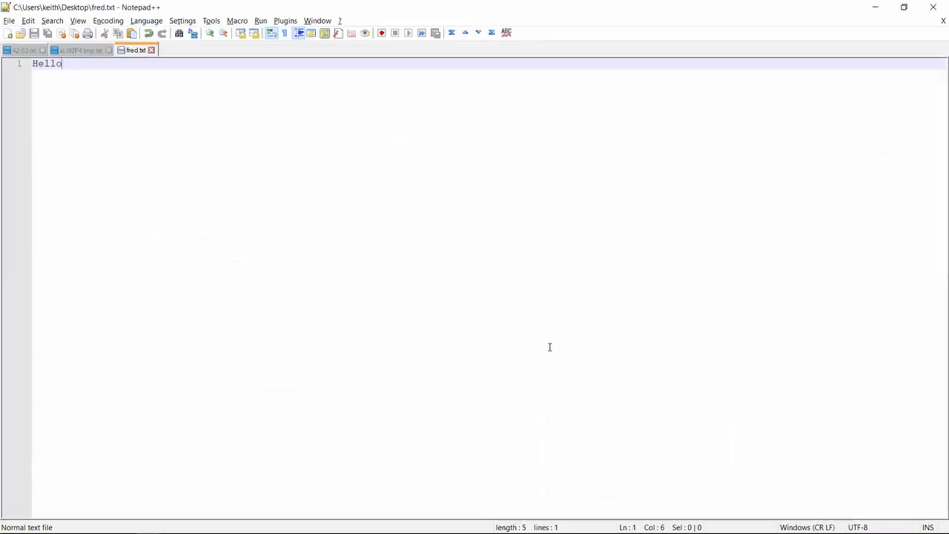
key(ctrl+Tab)
key(Up)
key(Up)
key(Up)
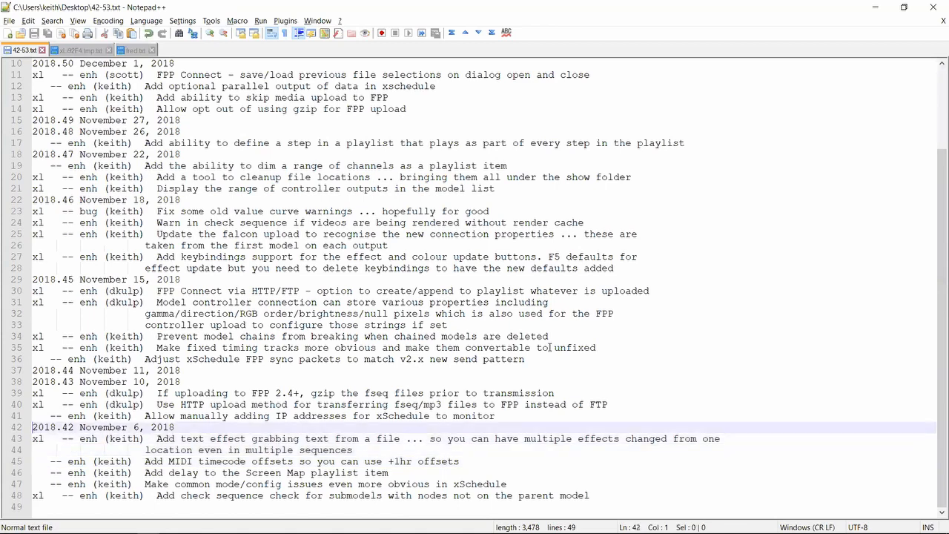
key(Up)
key(Up)
key(shift+Down)
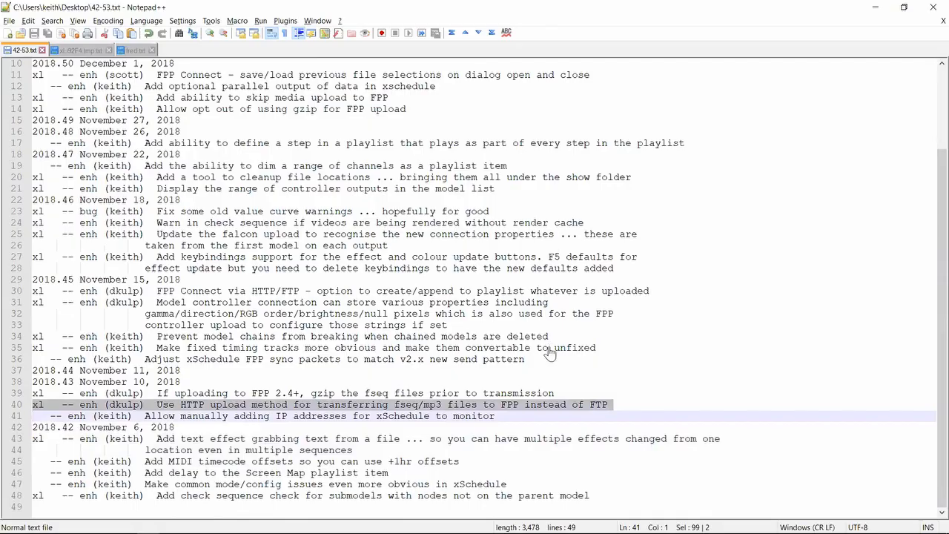
Switch to xLights, open the FPP Upload dialog, widen it and examine the Default Version options
key(alt+Tab)
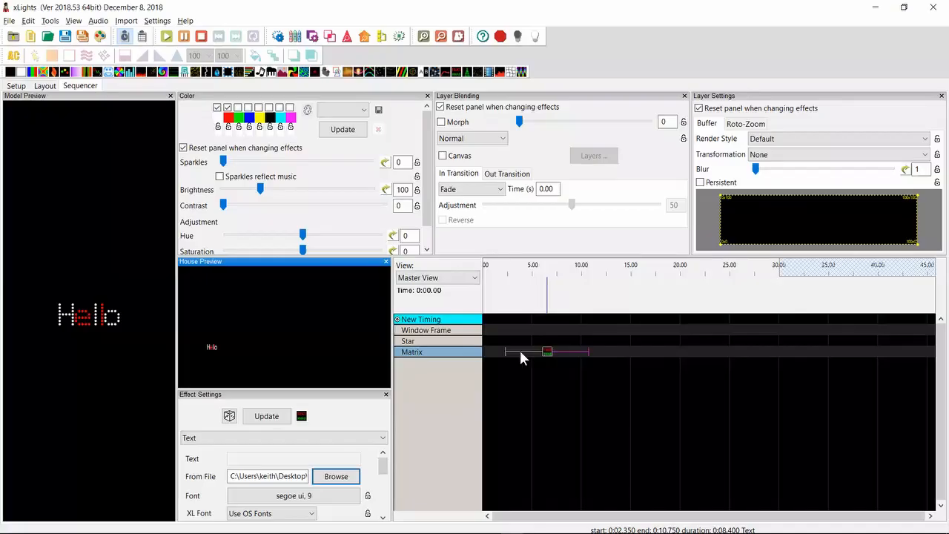
click(56, 23)
click(76, 156)
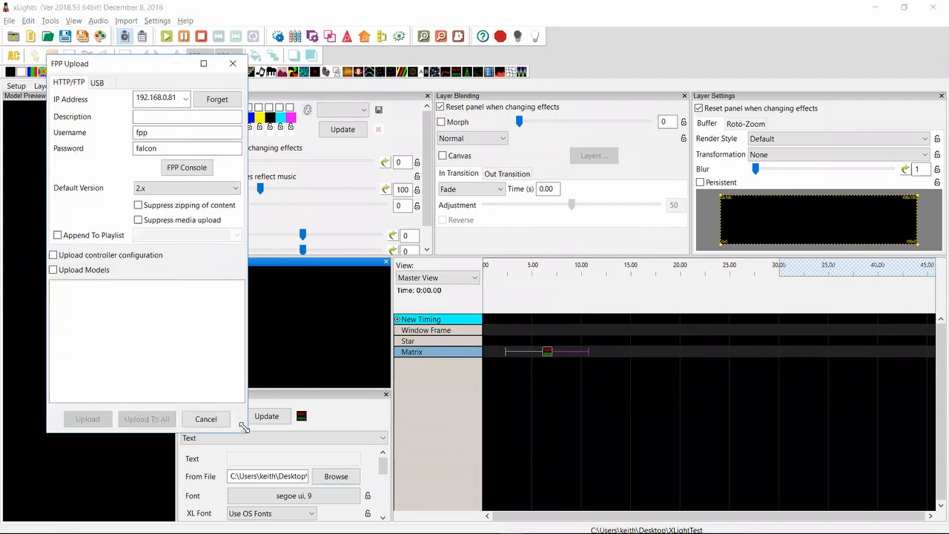
drag(243, 427, 626, 429)
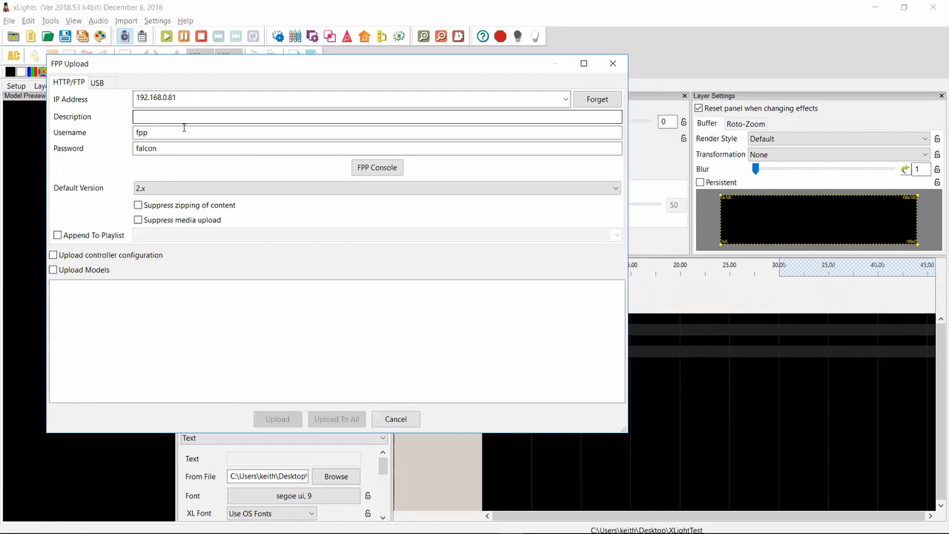
click(611, 193)
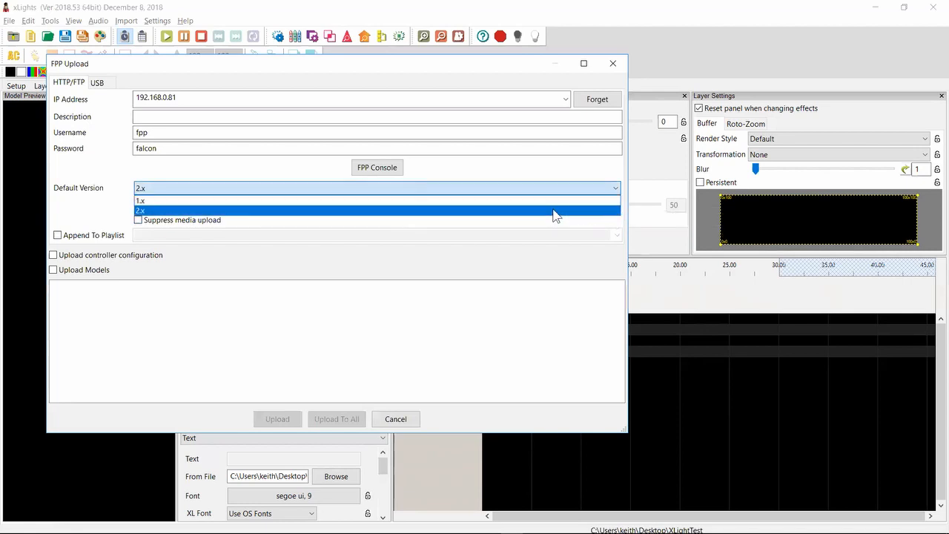
click(580, 172)
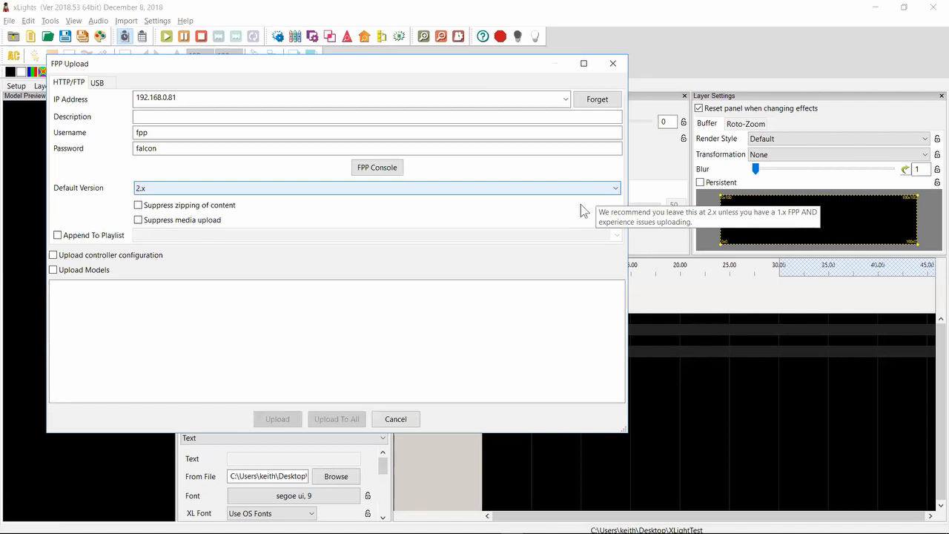
Return to the release notes in Notepad++ and highlight the entry about making fixed timing tracks more obvious and convertible to unfixed
key(alt+Tab)
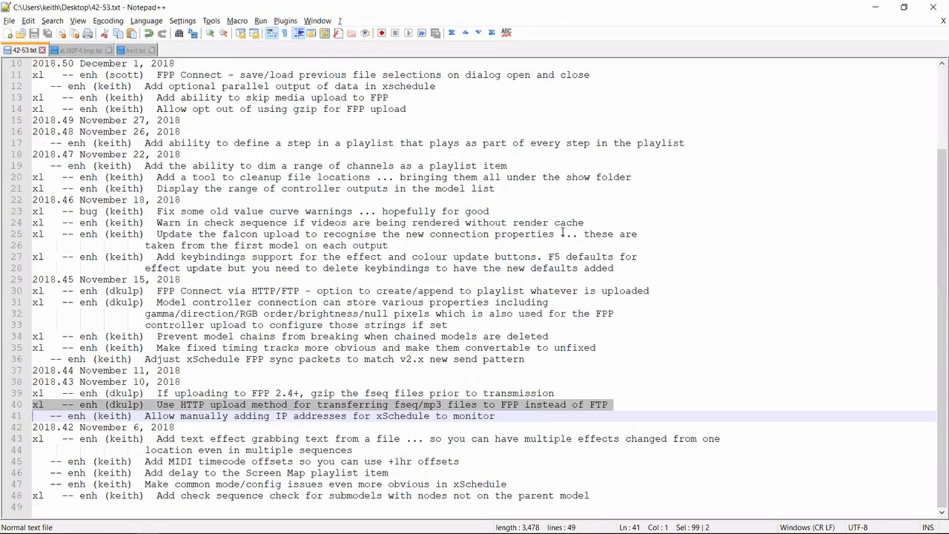
key(Up)
key(Up)
key(Up)
key(Up)
key(Up)
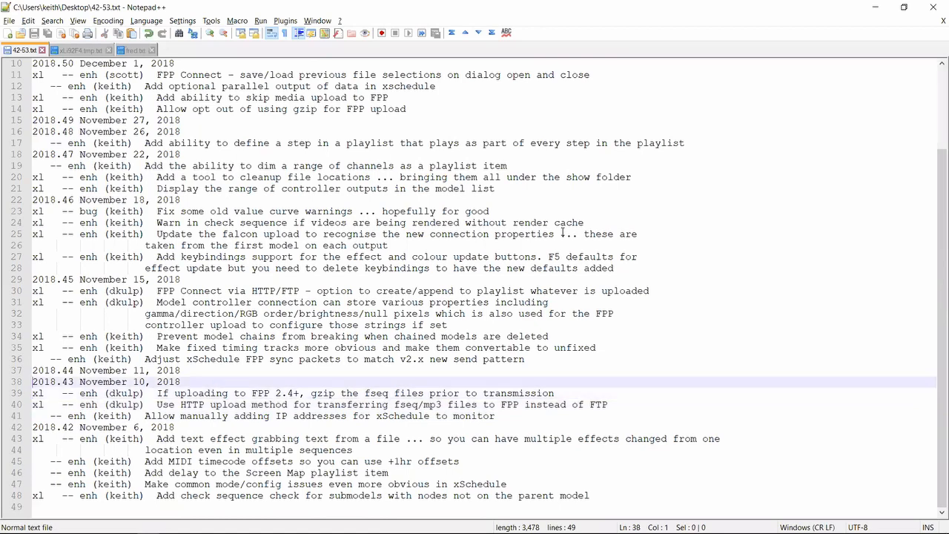
key(shift+Down)
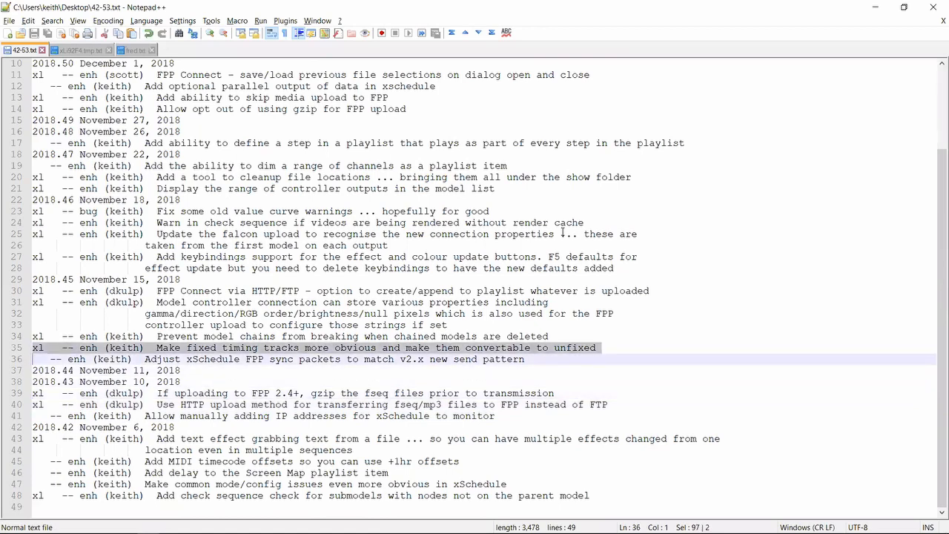
Switch to xLights, cancel the FPP Upload dialog and add timing marks at about 2.4 and 9 seconds on the New Timing track
key(alt+Tab)
key(alt+Tab)
key(alt+Tab)
click(398, 420)
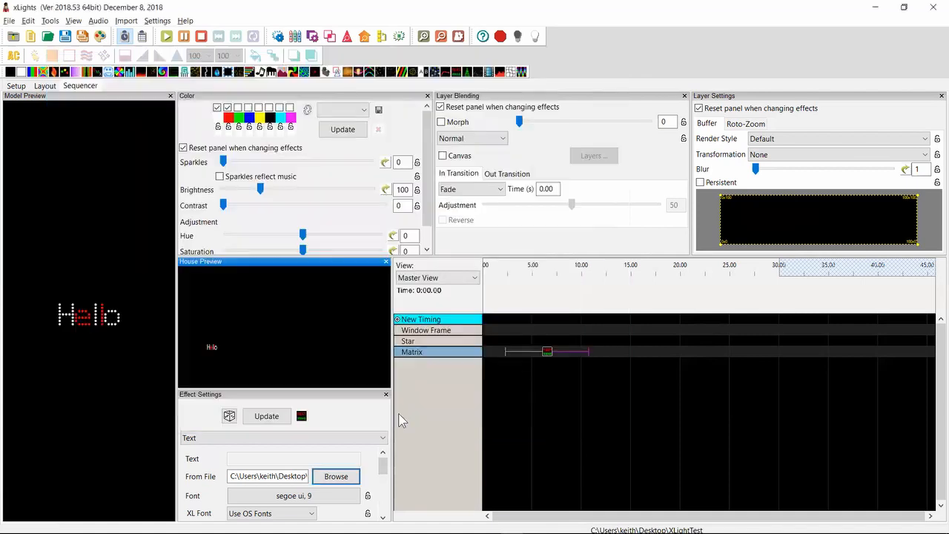
drag(506, 304, 571, 320)
key(t)
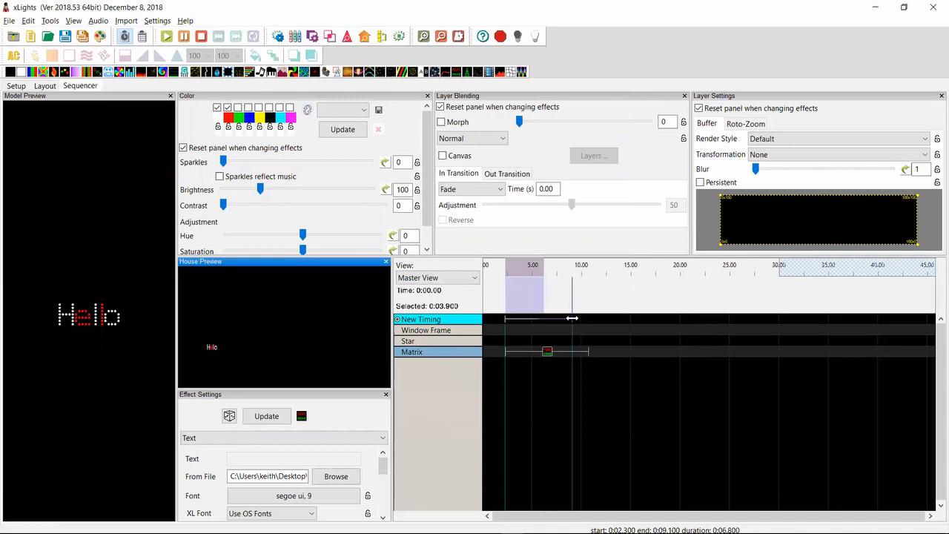
Add a Metronome timing track with a 1000 ms interval to the sequence
right_click(441, 319)
click(459, 324)
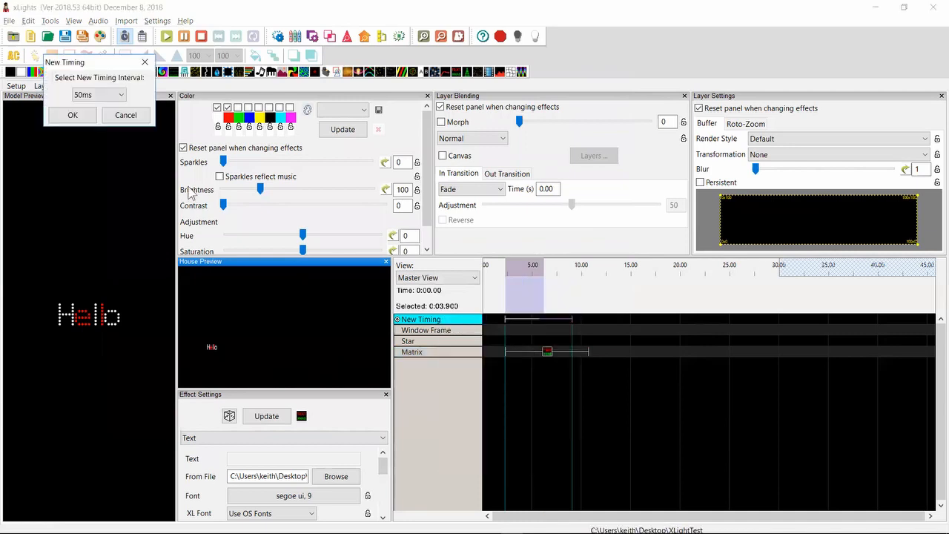
click(116, 94)
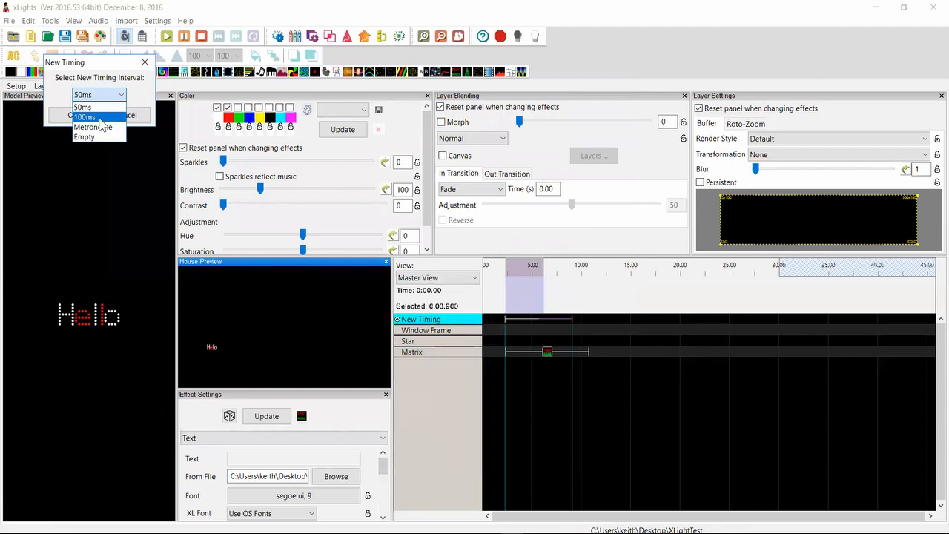
click(100, 117)
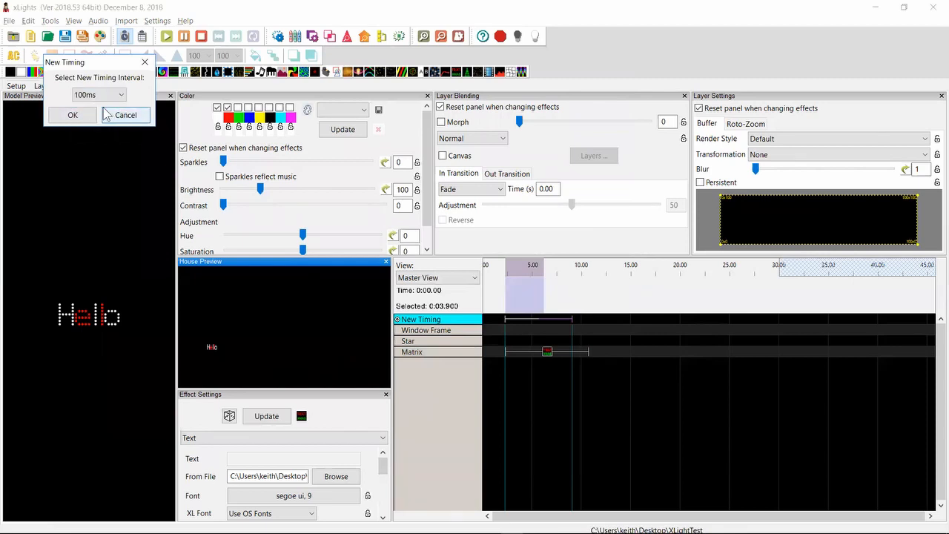
click(119, 94)
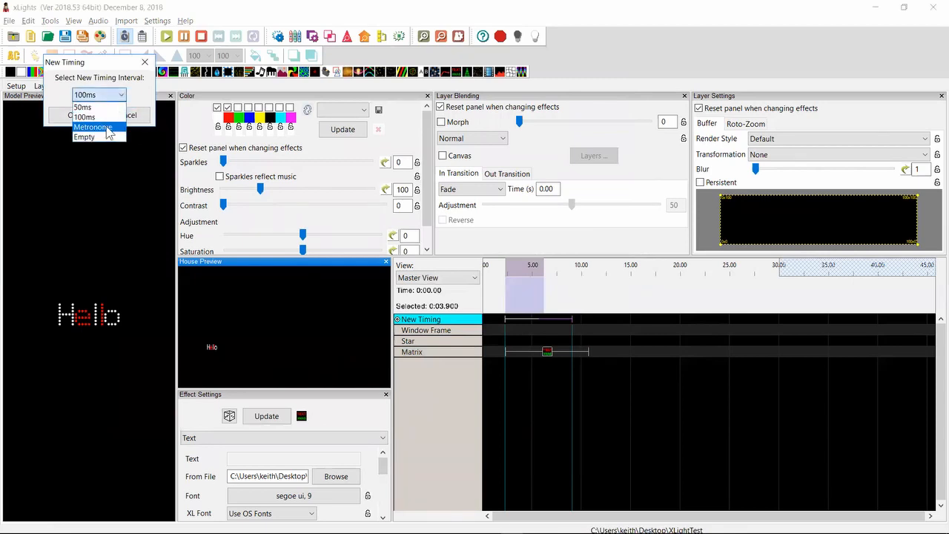
click(107, 127)
click(90, 117)
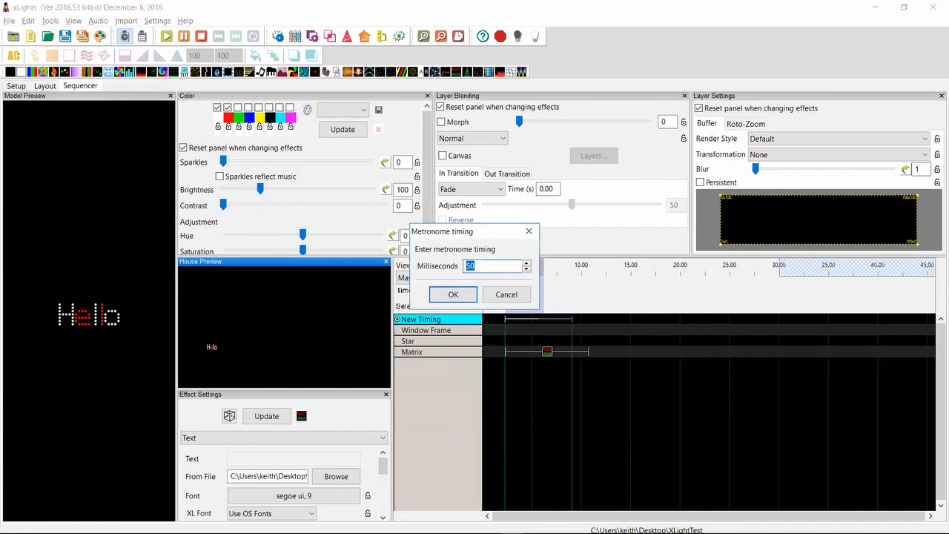
text(3000)
click(451, 295)
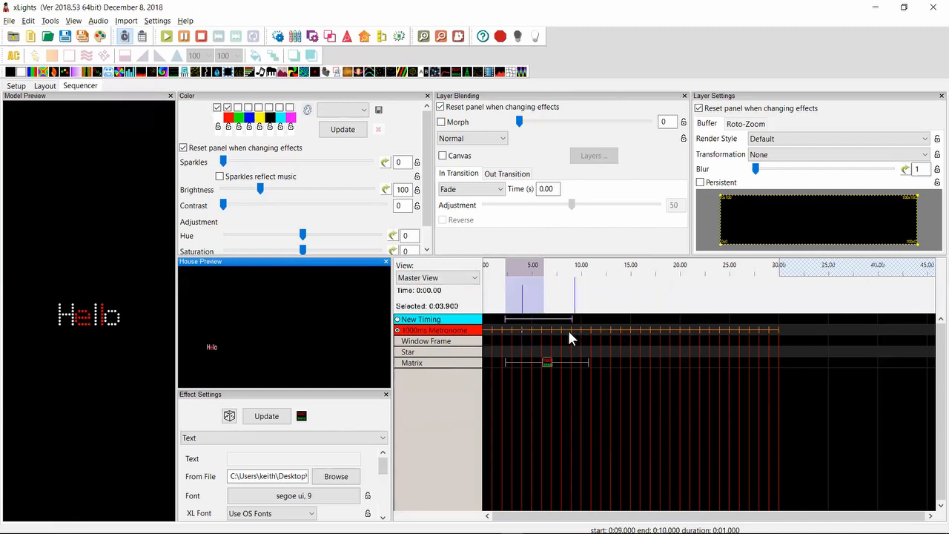
Convert the 1000ms Metronome track from fixed to a variable timing track
click(545, 340)
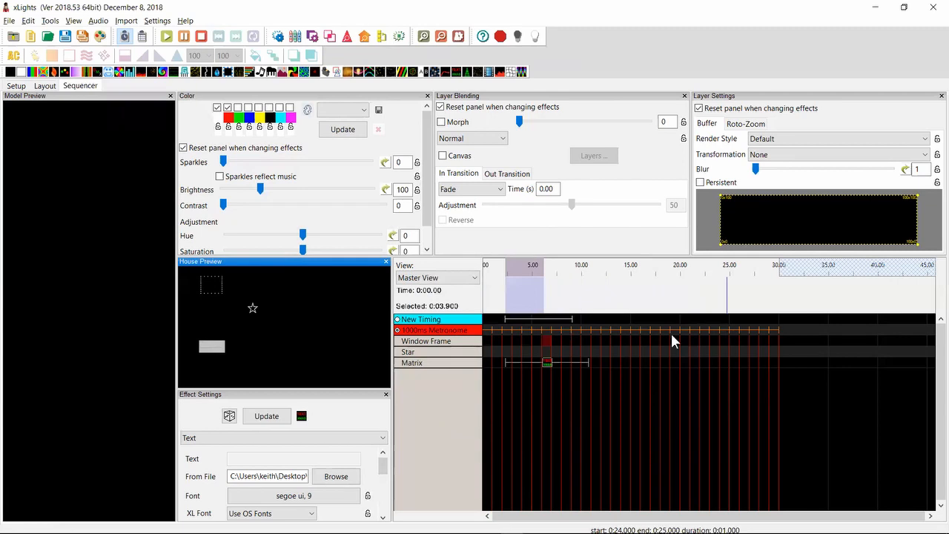
right_click(469, 338)
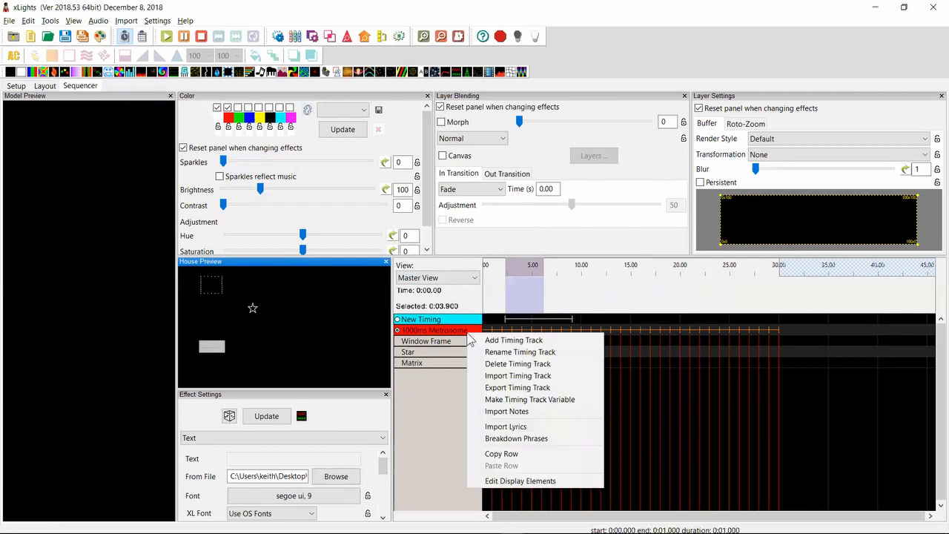
click(501, 400)
click(792, 361)
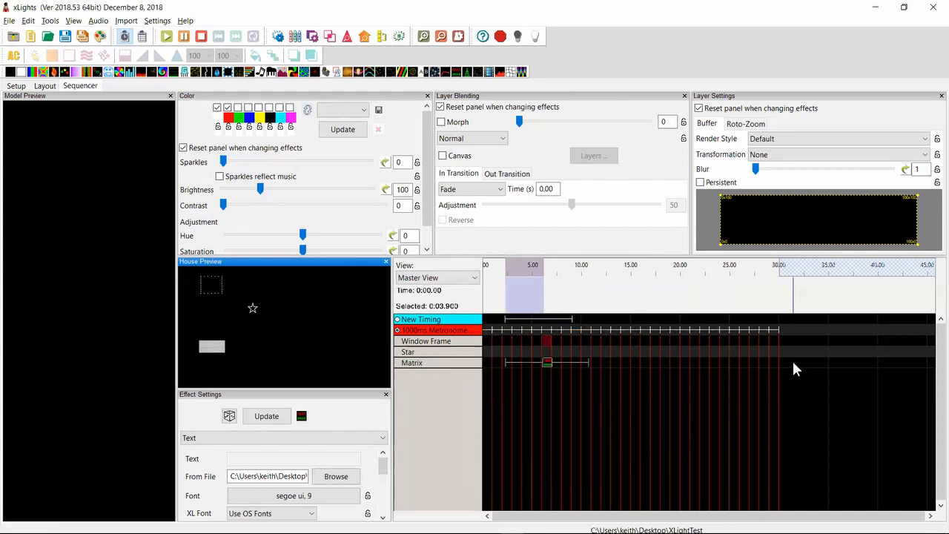
Move the timing mark at 22 seconds on the converted 1000ms Metronome track to about 22.5 seconds
click(721, 330)
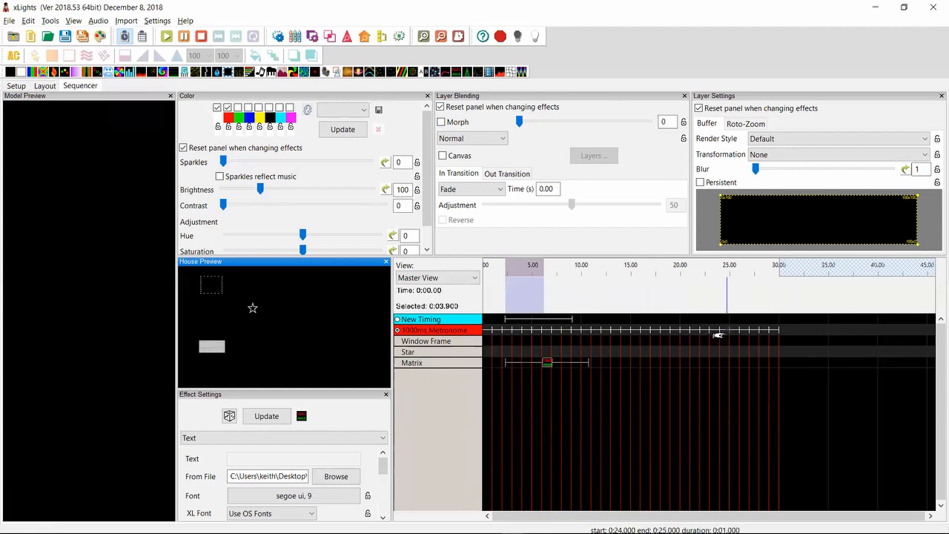
right_click(718, 313)
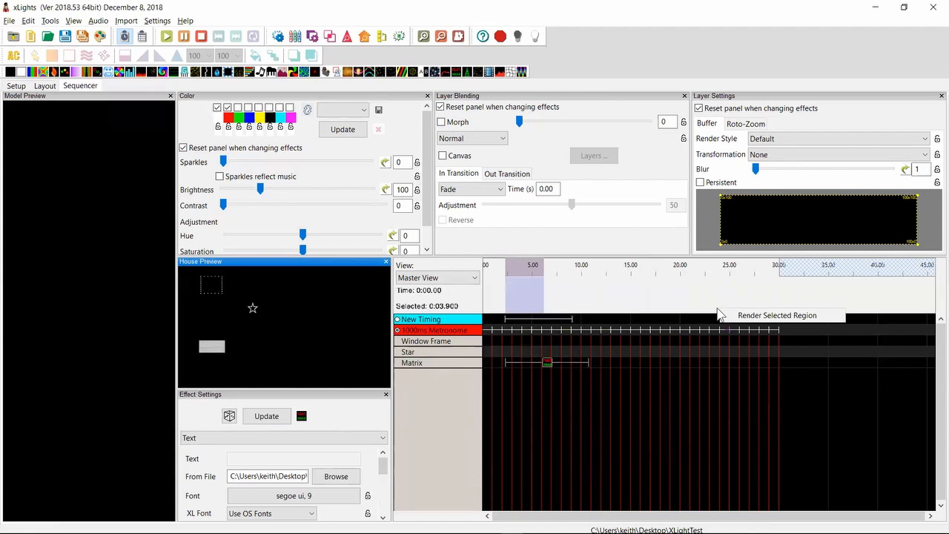
click(708, 304)
scroll(708, 305, up, 1)
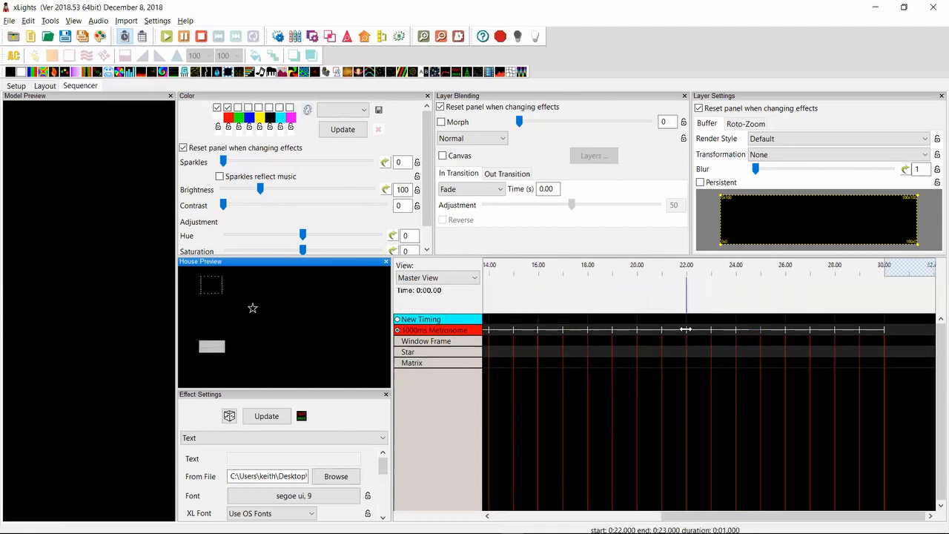
mouse_move(686, 329)
mouse_down()
mouse_move(674, 328)
mouse_move(701, 327)
mouse_up()
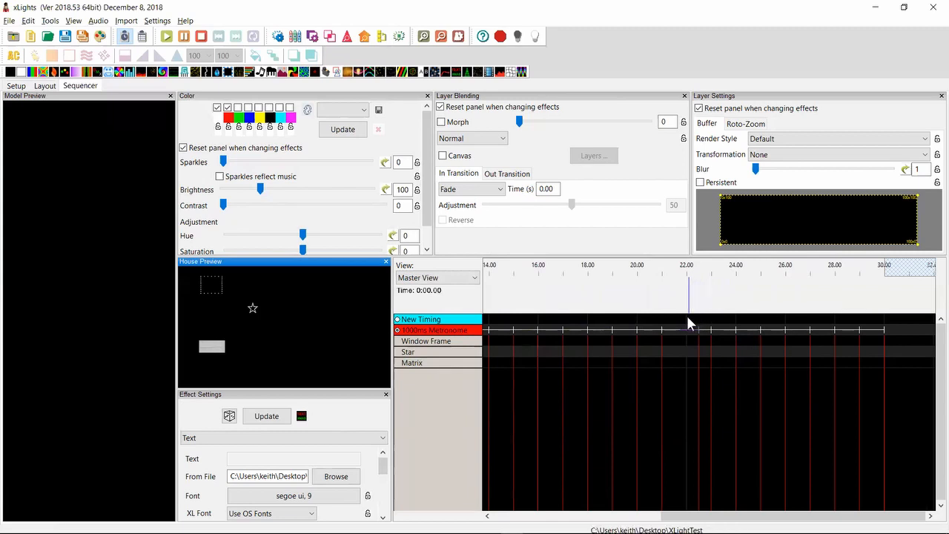
click(676, 327)
Return to the release notes in Notepad++ and highlight the entry about preventing model chains from breaking when chained models are deleted
key(alt+Tab)
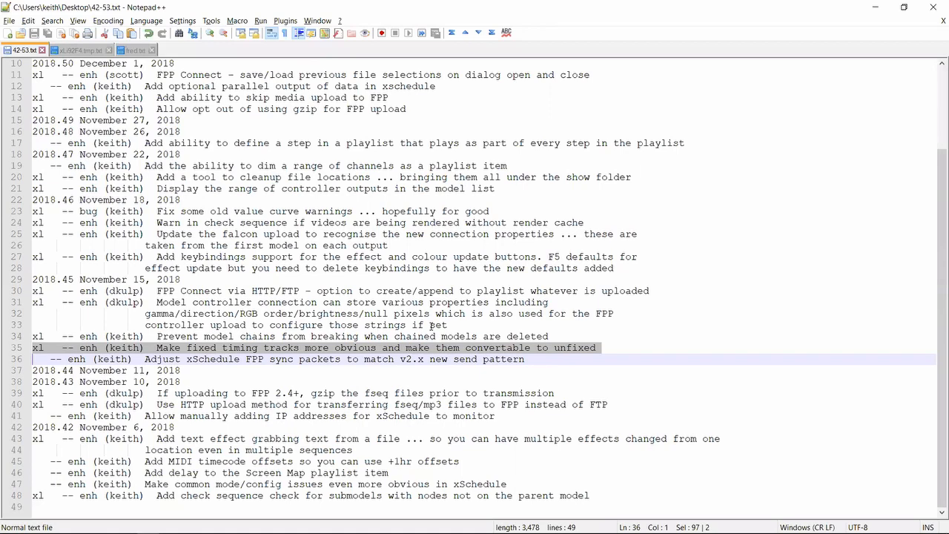
key(Up)
key(Up)
key(shift+Down)
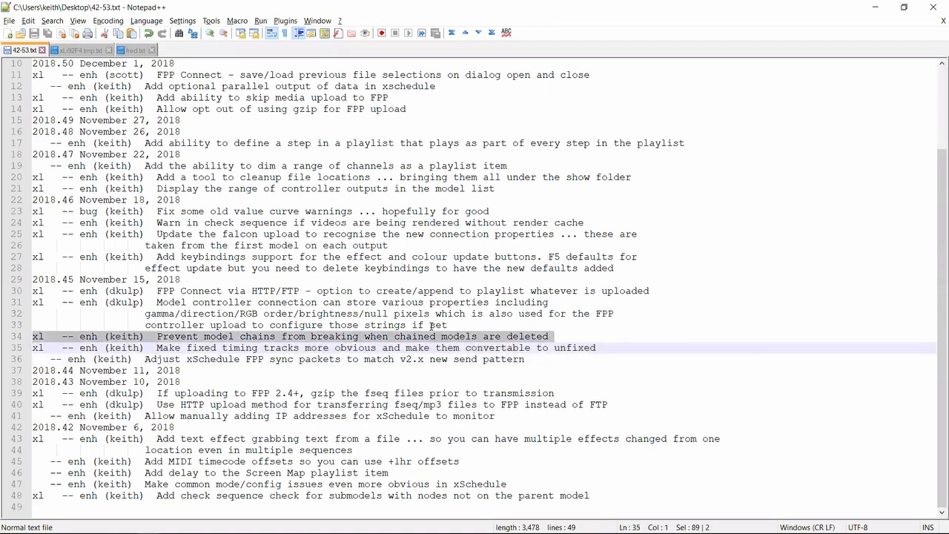
Switch to xLights, show the layout and sort the model list by start channel
key(alt+Tab)
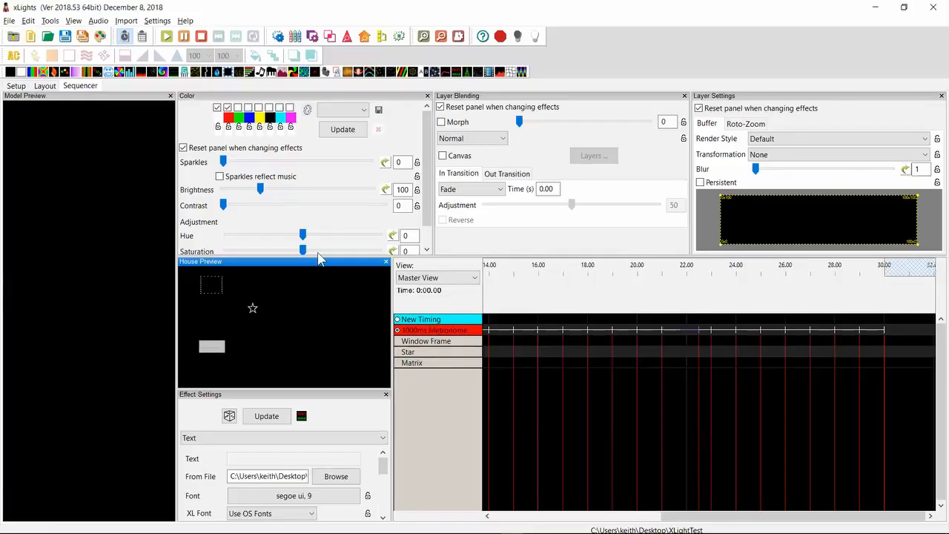
click(46, 87)
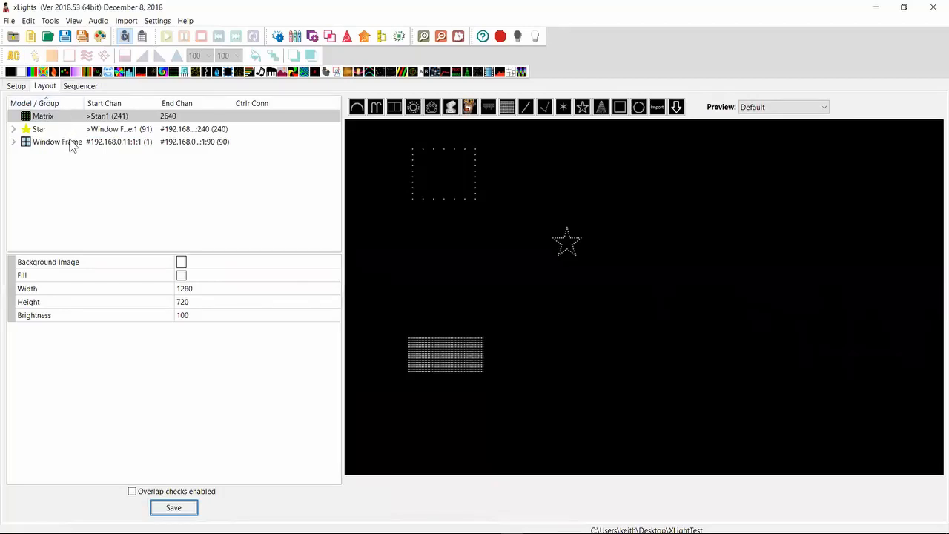
click(131, 103)
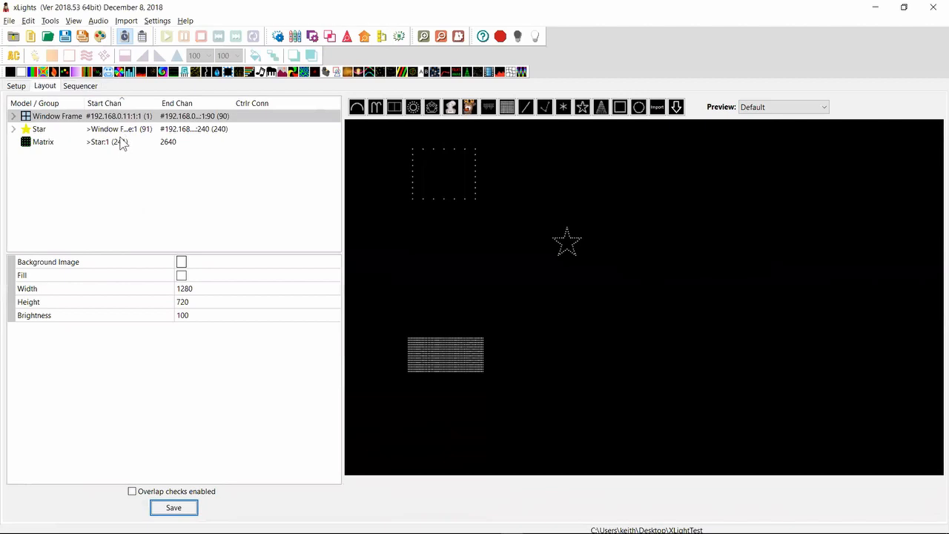
Delete the Star model from the layout and check the start channels of the Window Frame and Matrix models
click(126, 133)
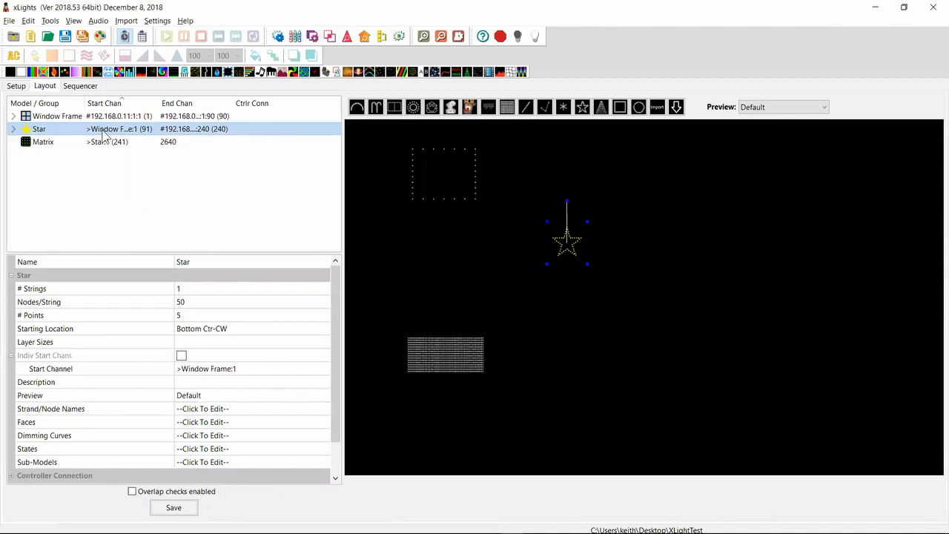
right_click(117, 133)
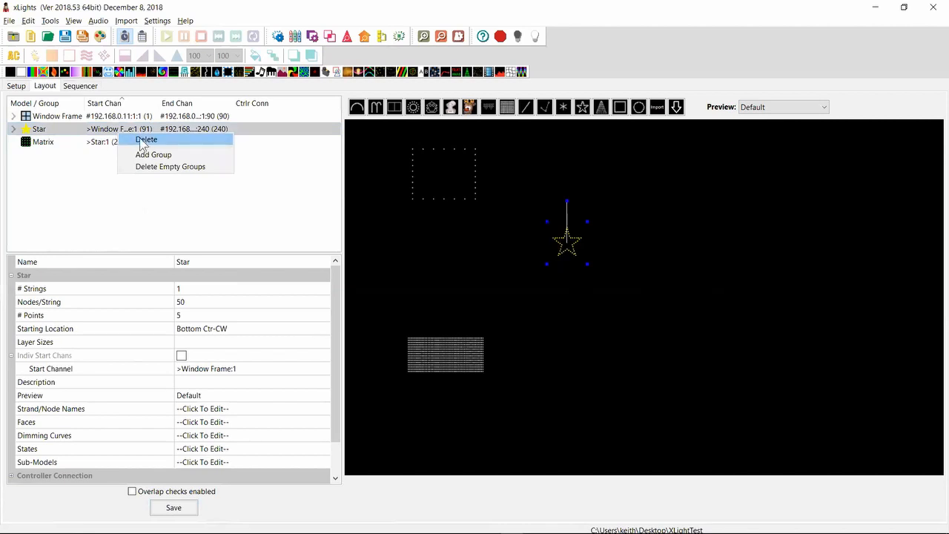
click(144, 141)
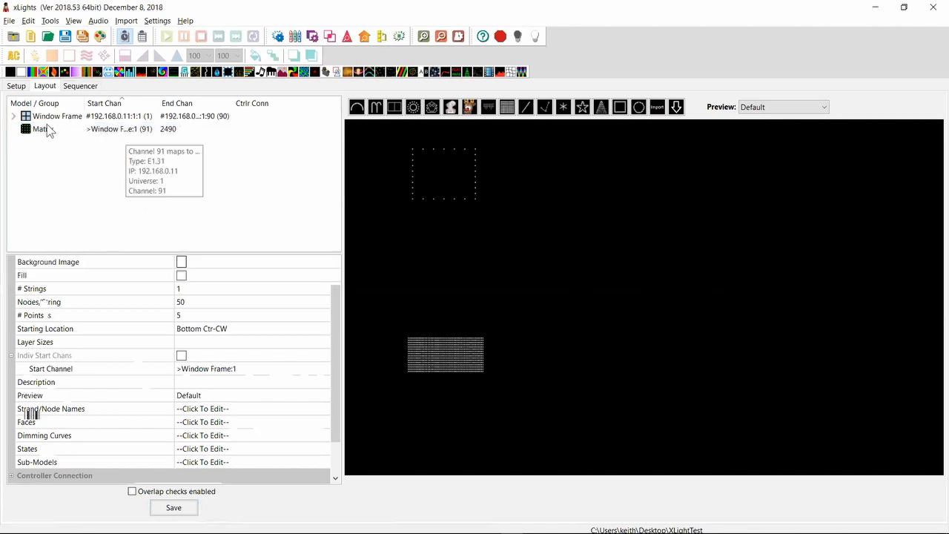
click(115, 130)
click(115, 119)
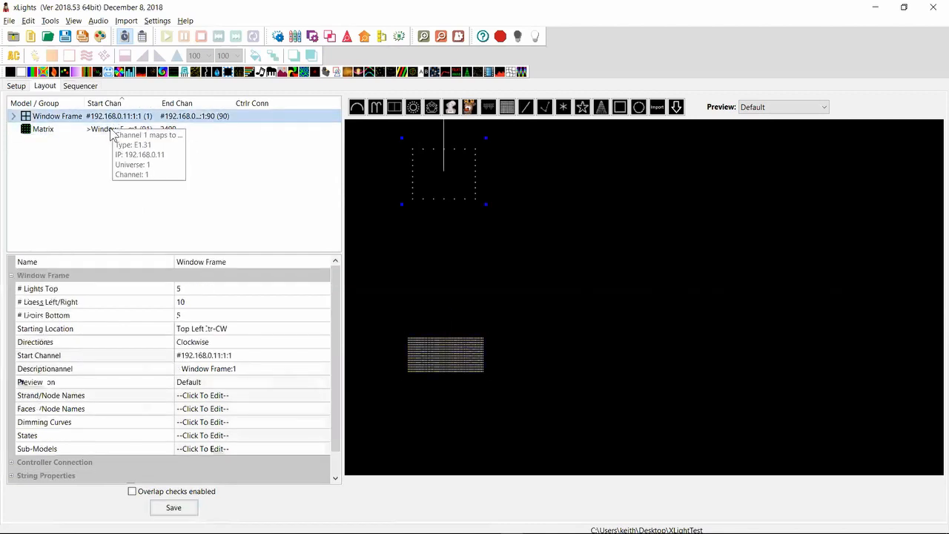
click(111, 130)
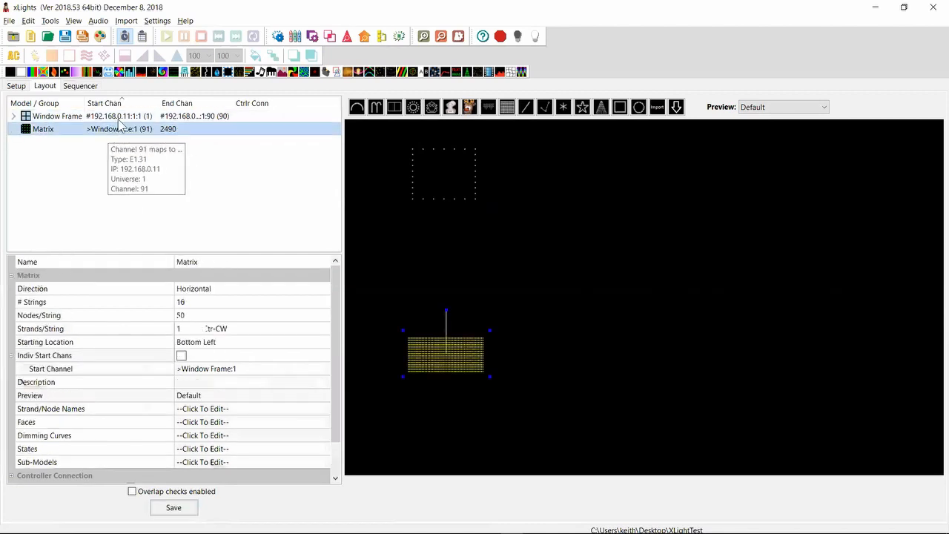
Go back to the Notepad++ release notes and highlight the entry about model controller connections storing gamma, direction, RGB order, brightness and null pixels
key(alt+Tab)
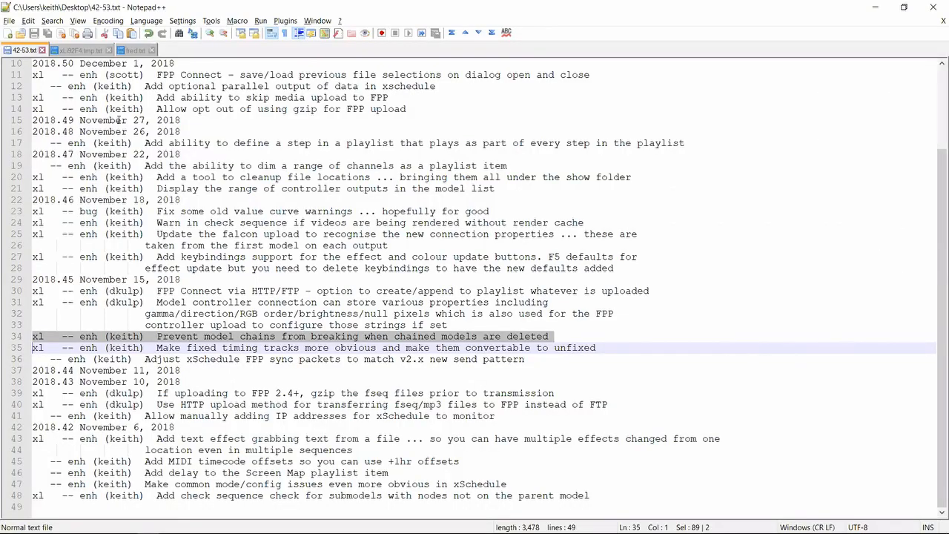
key(Up)
key(Down)
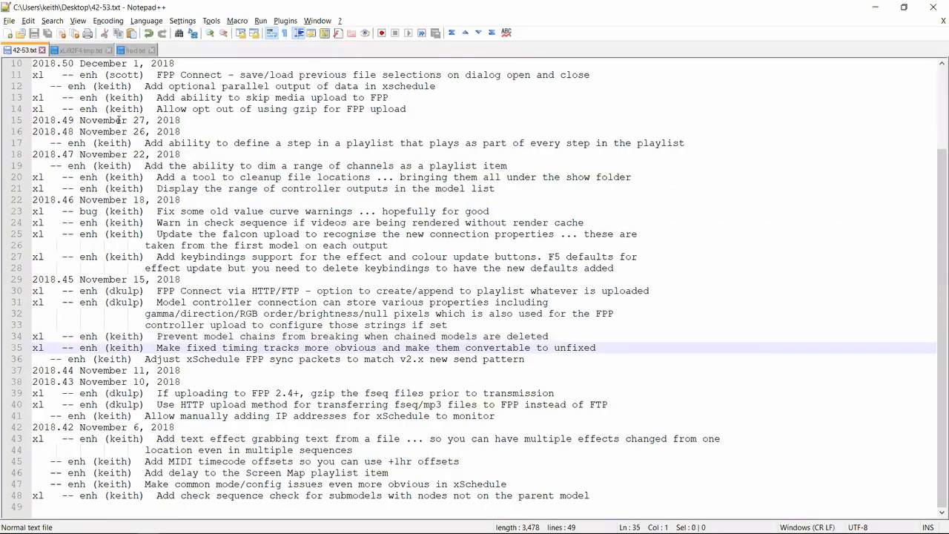
key(Up)
key(Up)
key(Up)
key(Up)
key(shift+Down)
key(shift+Down)
key(shift+Down)
key(shift+Down)
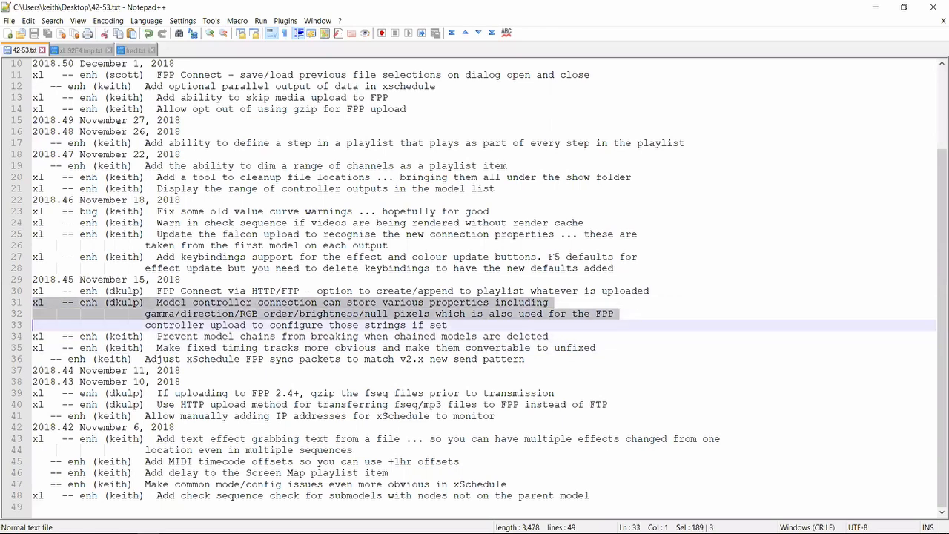
key(shift+Up)
key(shift+Up)
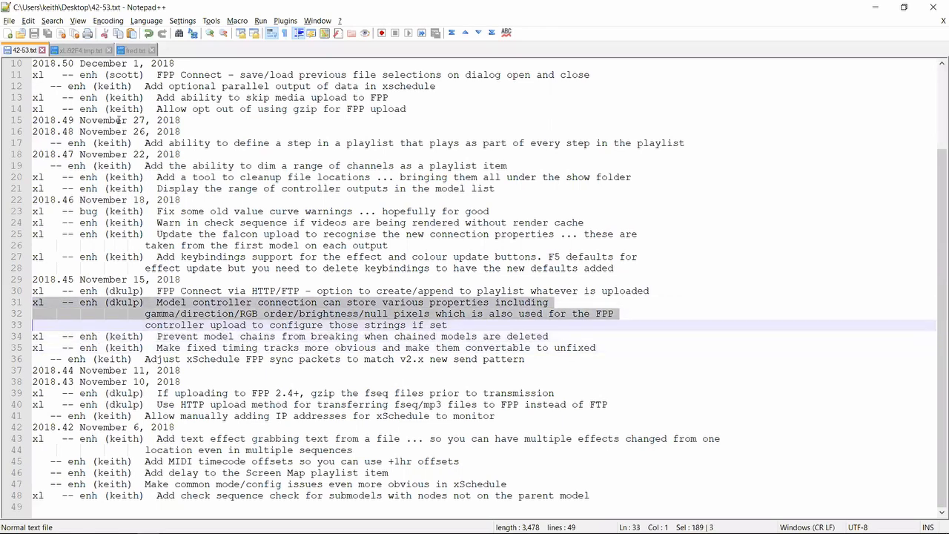
key(shift+Down)
Switch to xLights and set the Matrix model's controller connection port to 10
key(alt+Tab)
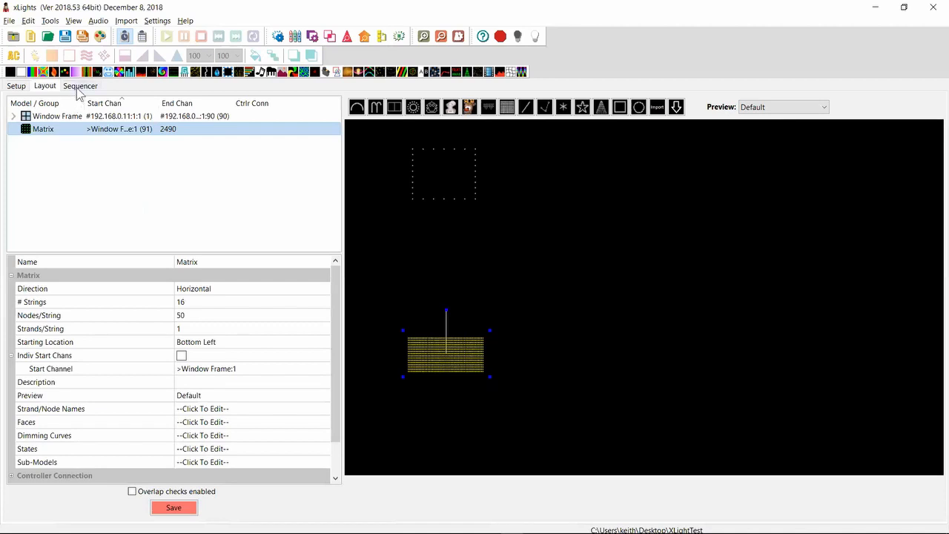
click(457, 355)
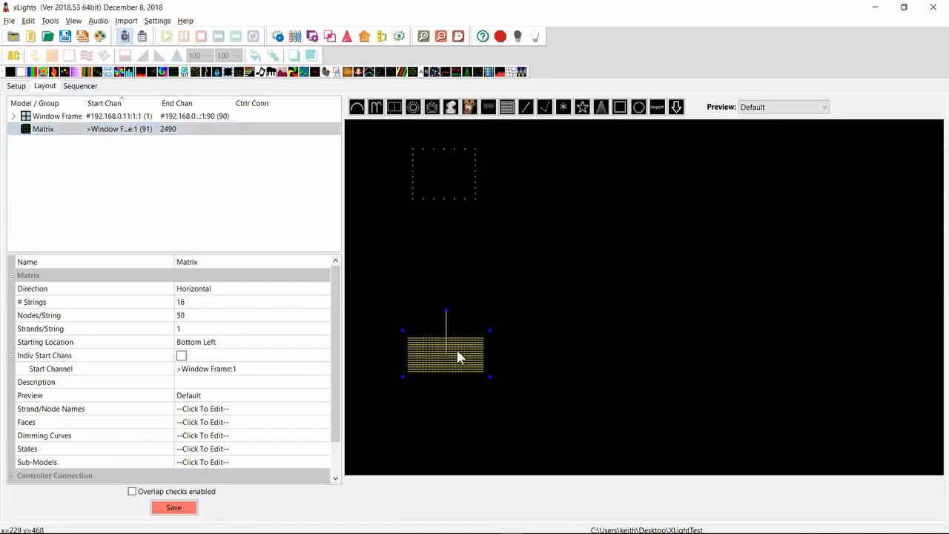
scroll(338, 454, down, 1)
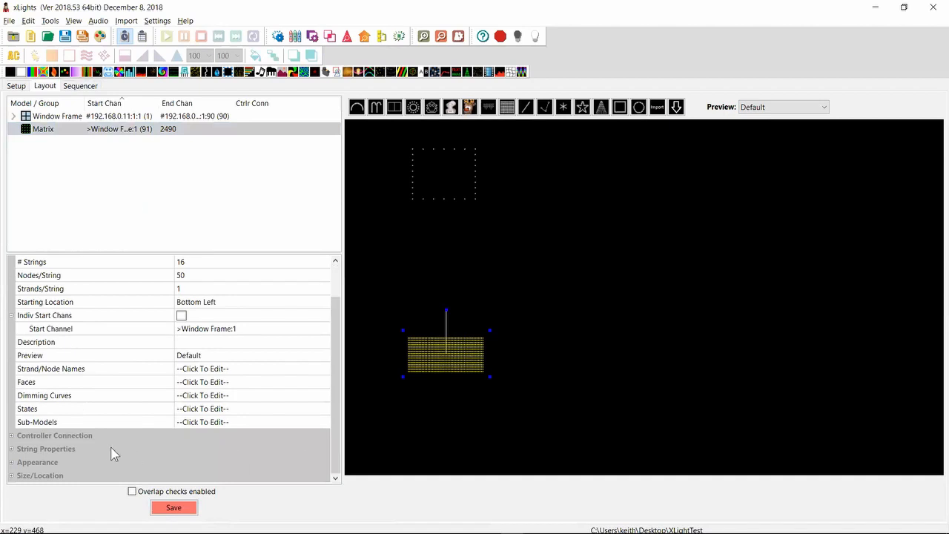
click(11, 436)
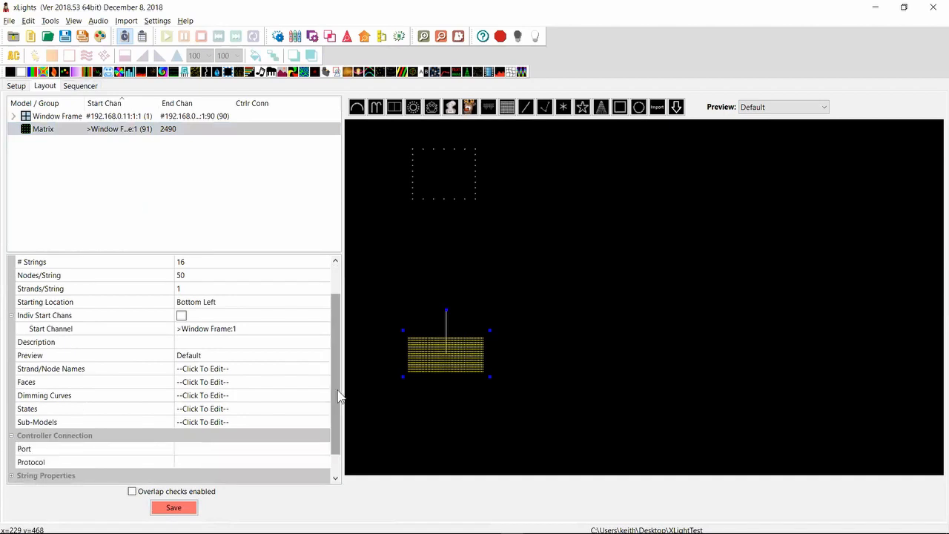
scroll(333, 400, down, 1)
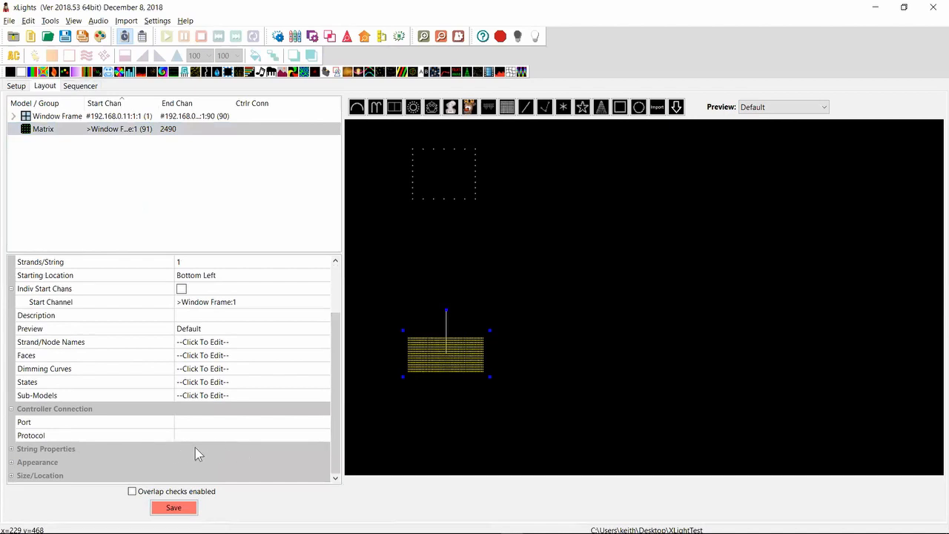
click(201, 427)
click(201, 427)
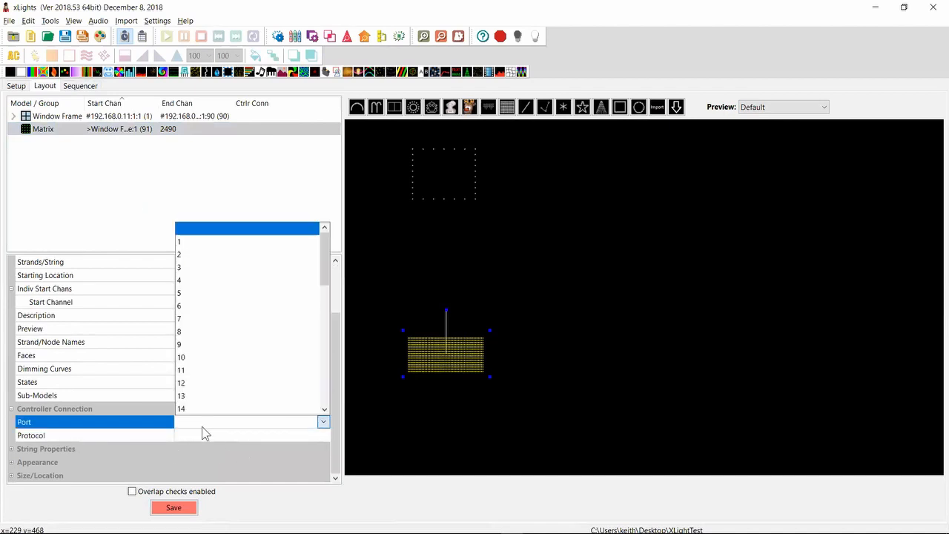
click(201, 358)
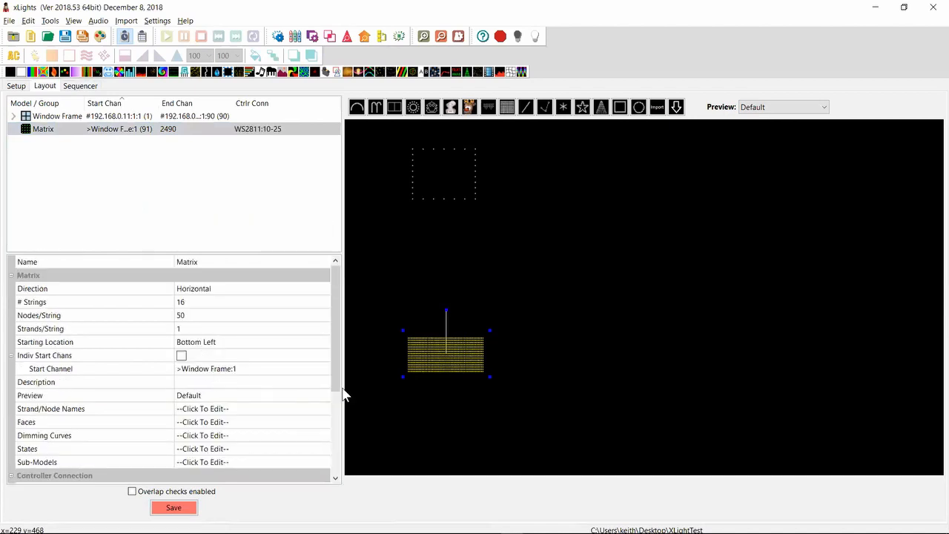
Enable null pixels in the Matrix model's controller connection and set their number to 3
scroll(335, 437, down, 5)
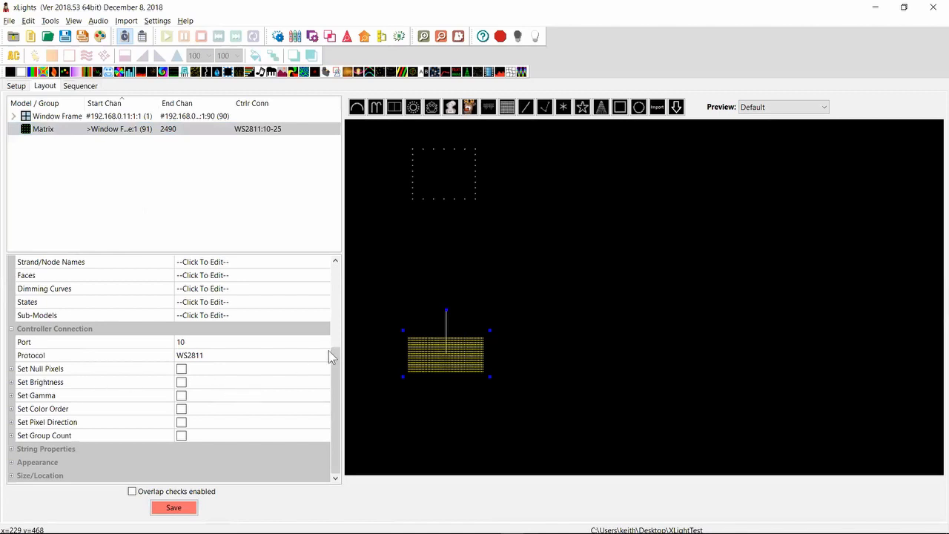
click(181, 368)
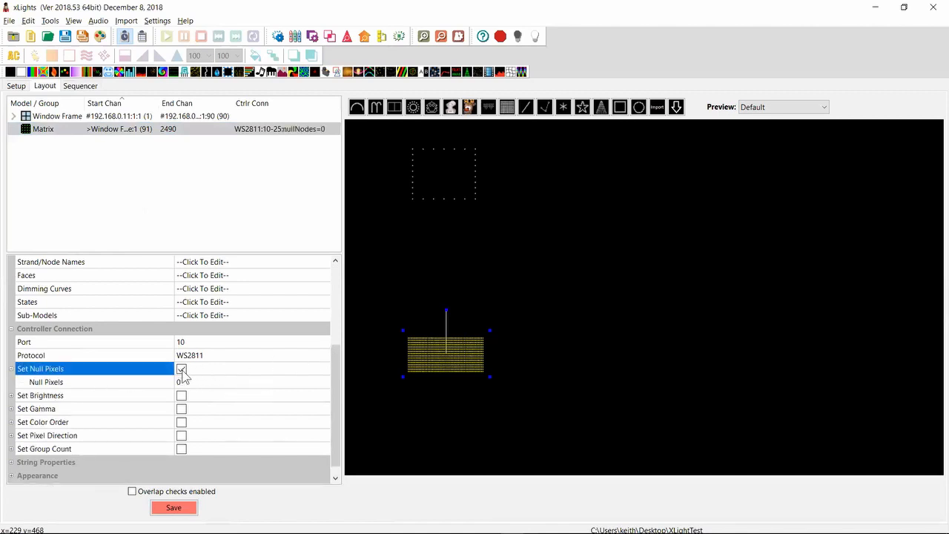
click(187, 381)
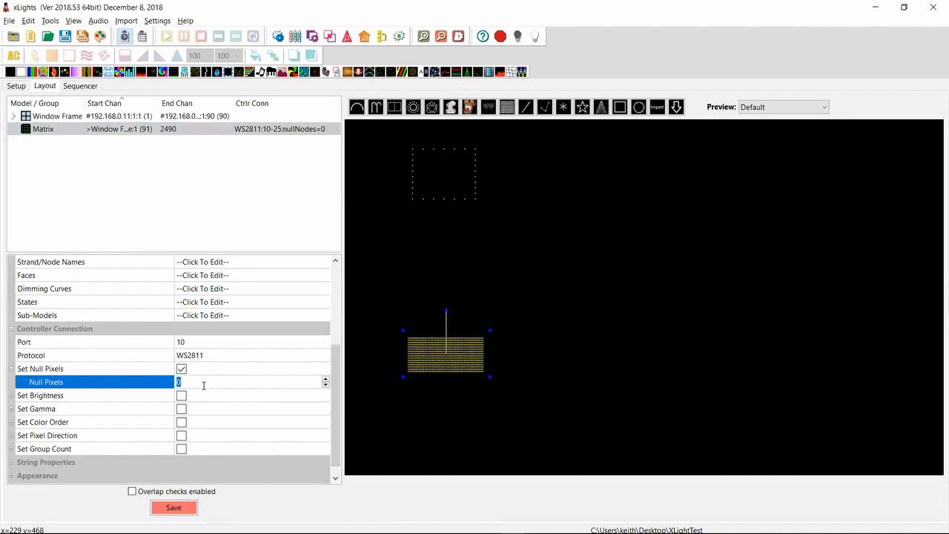
text(3)
key(Return)
Change the Matrix model's controller connection protocol to DMX and display its DMX settings
click(228, 357)
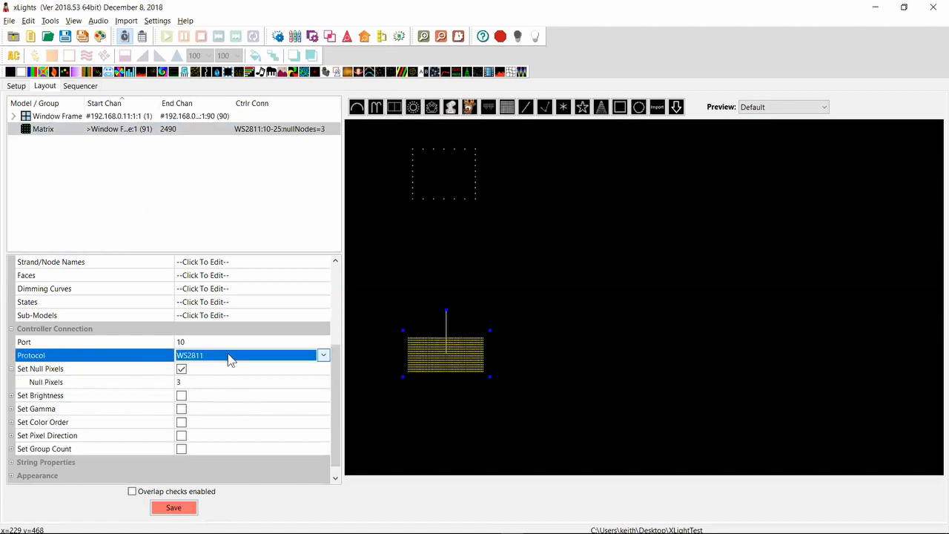
click(229, 357)
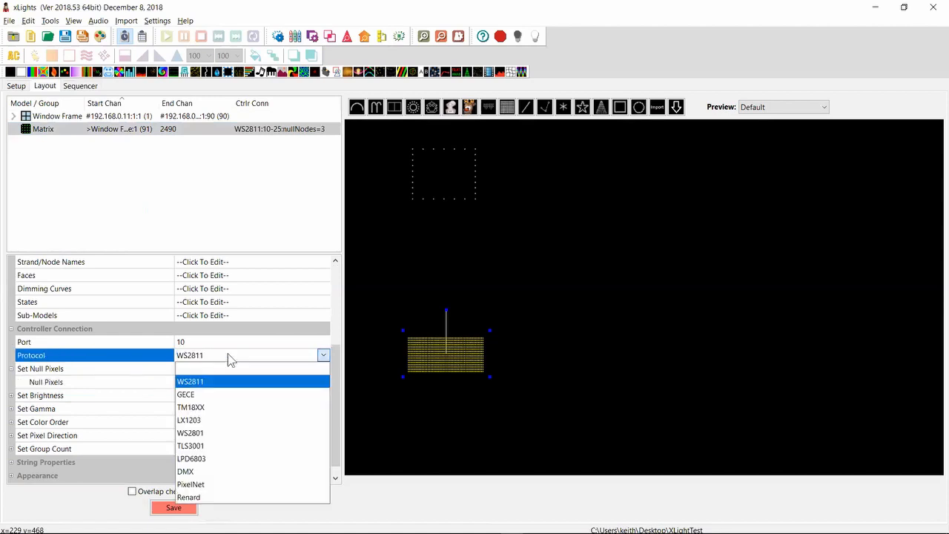
click(199, 472)
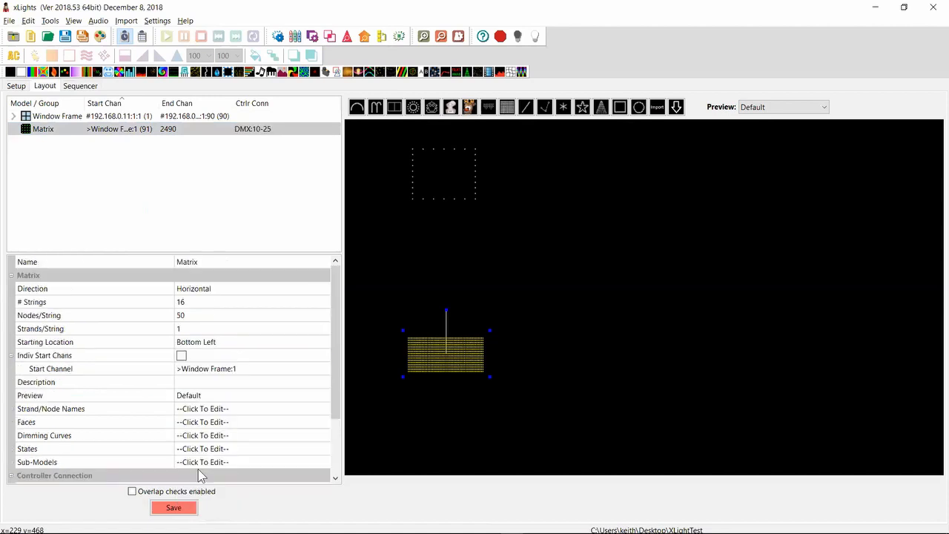
click(336, 459)
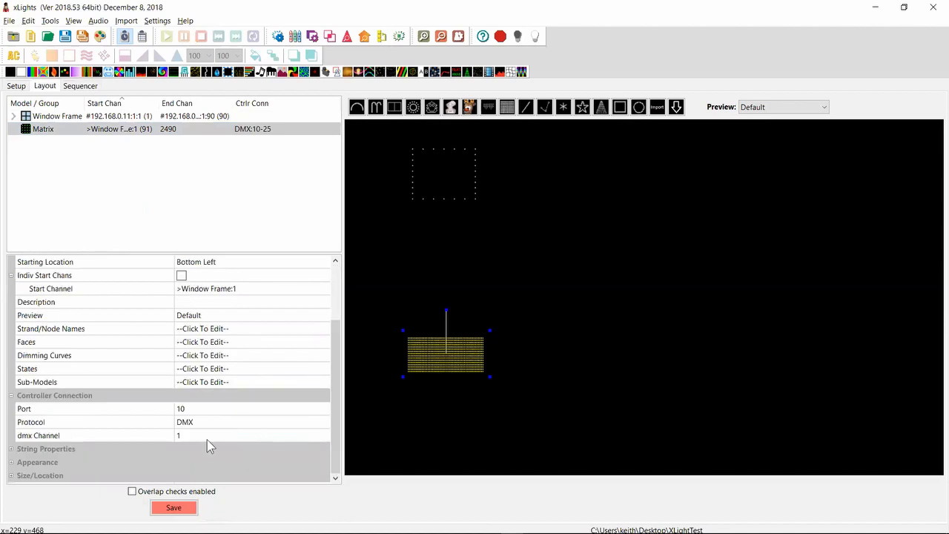
Set the Matrix model's controller connection port to 2 and open its DMX channel for editing
click(186, 408)
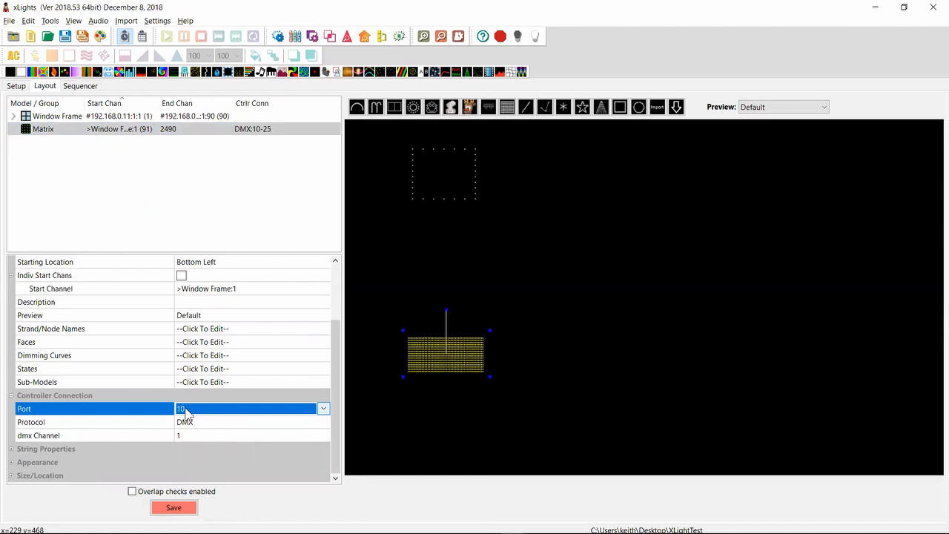
text(2)
key(Tab)
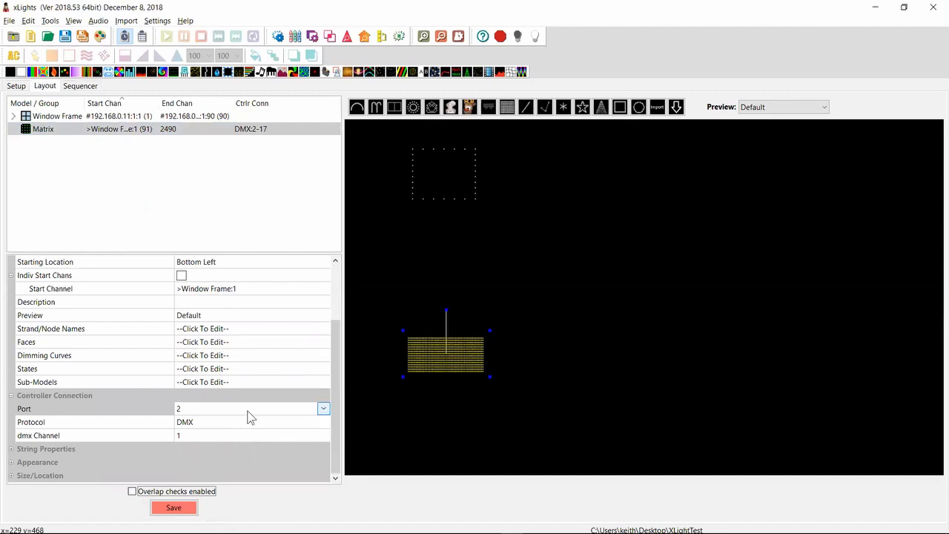
click(183, 436)
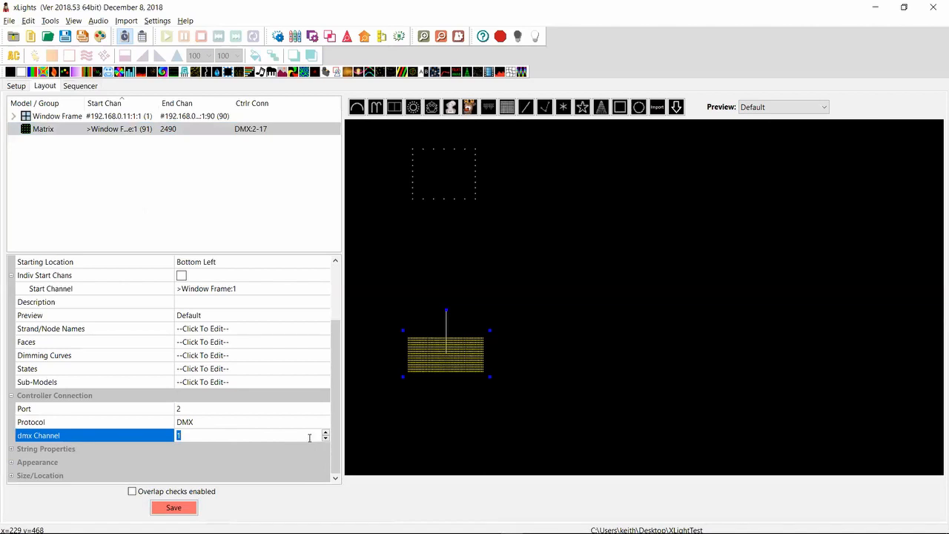
Switch to the Notepad++ release notes and highlight the FPP Connect entry about creating or appending to a playlist
key(alt+Tab)
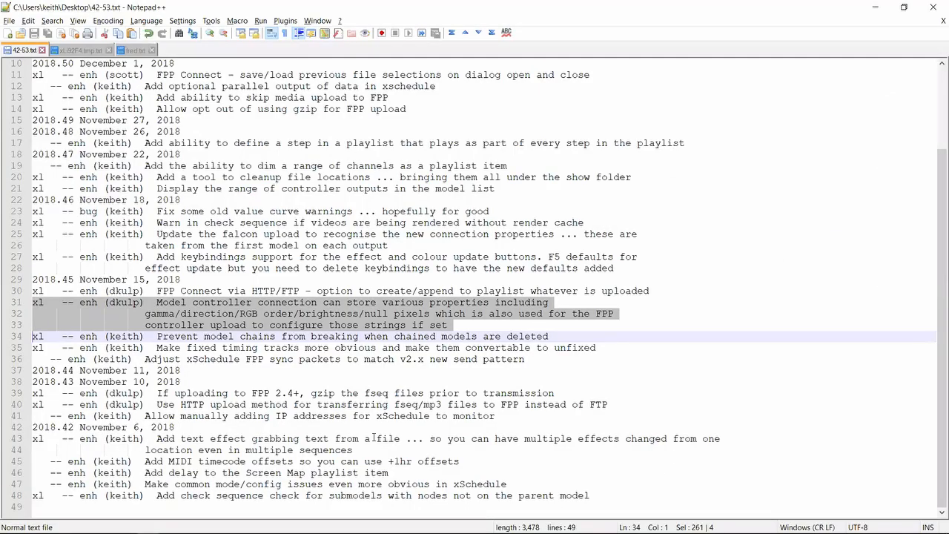
key(Down)
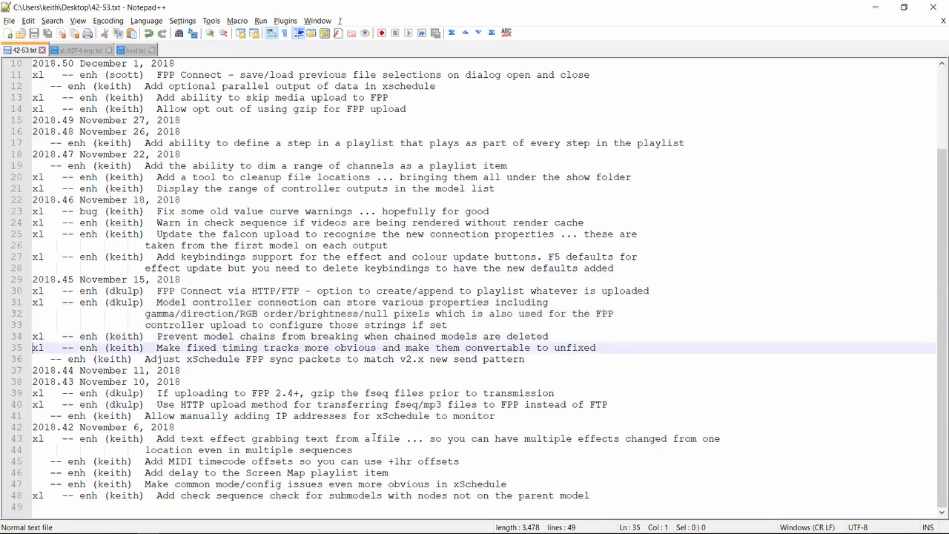
key(Up)
key(Up)
key(Up)
key(Up)
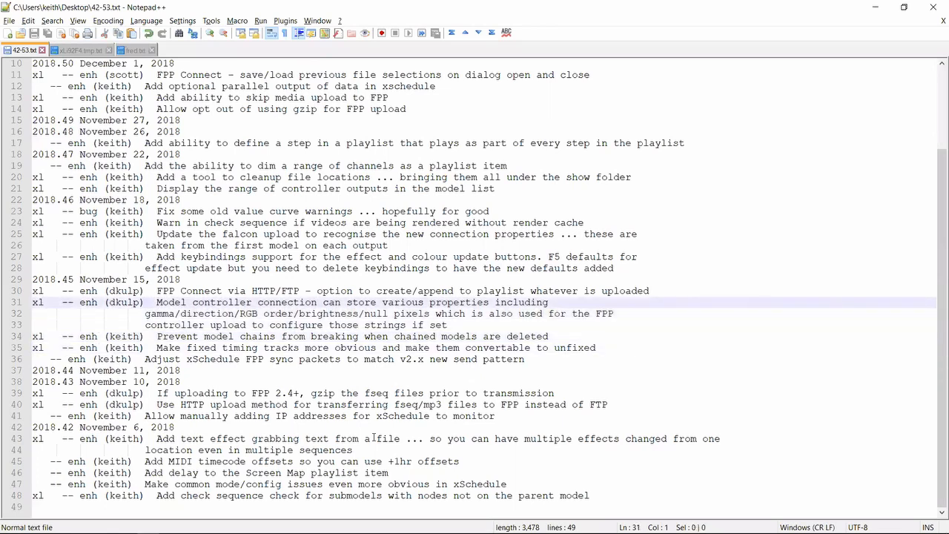
key(Up)
key(shift+Down)
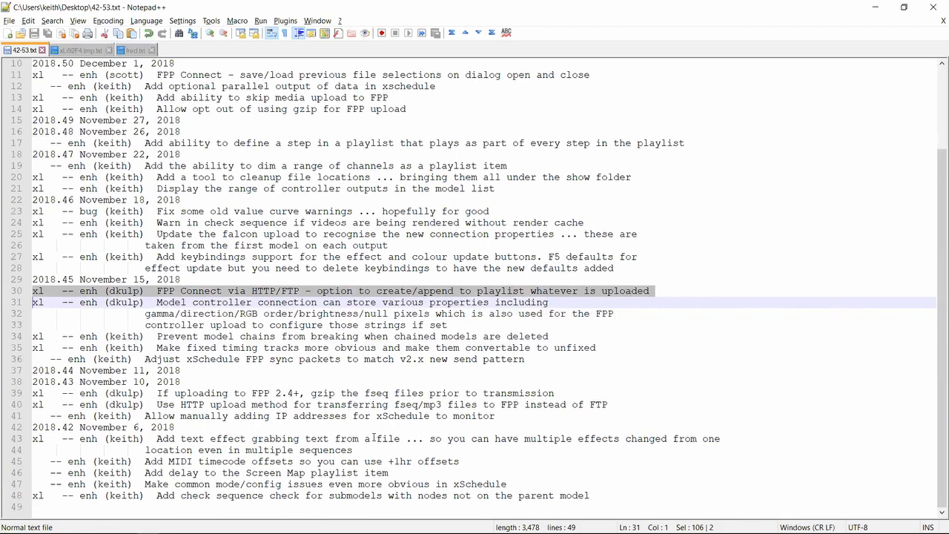
Switch to xLights, open FPP Connect in a wider dialog, and enable appending uploads to the test playlist
key(alt+Tab)
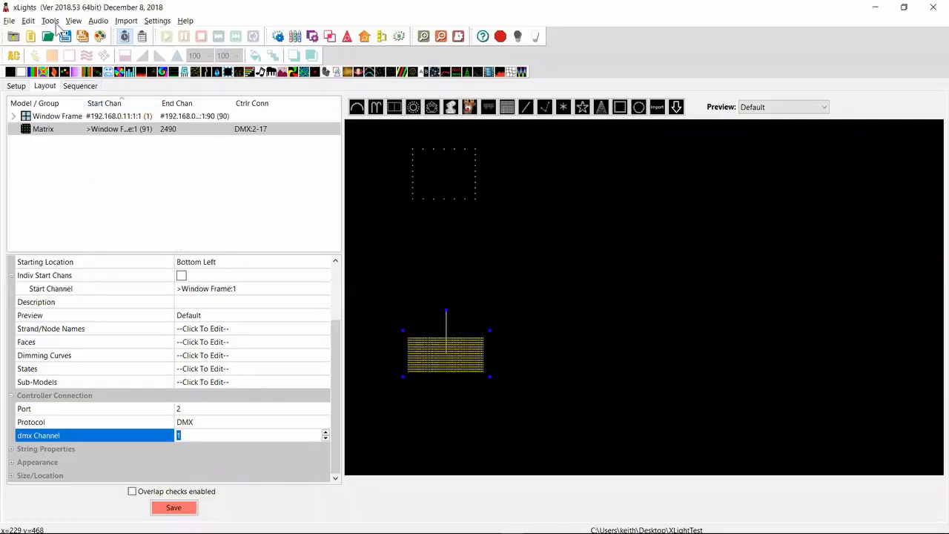
click(52, 24)
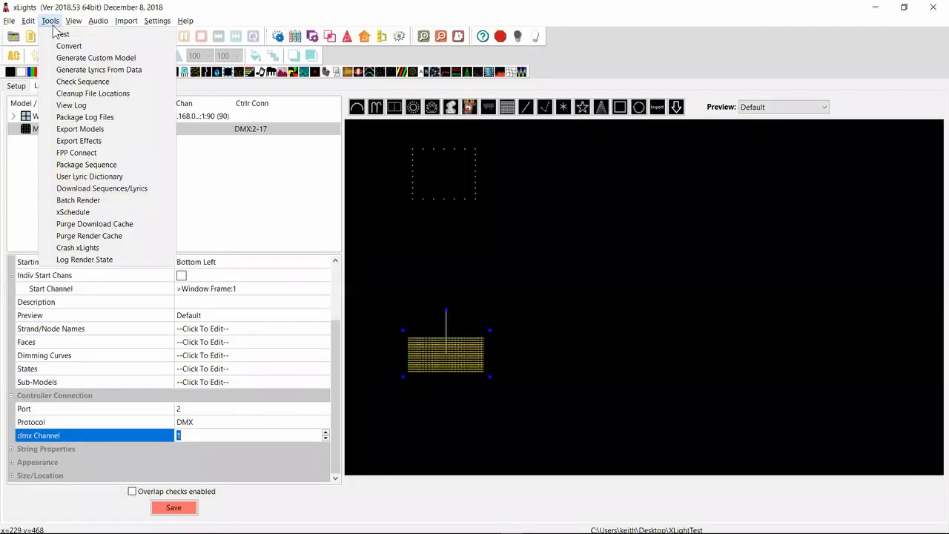
click(89, 151)
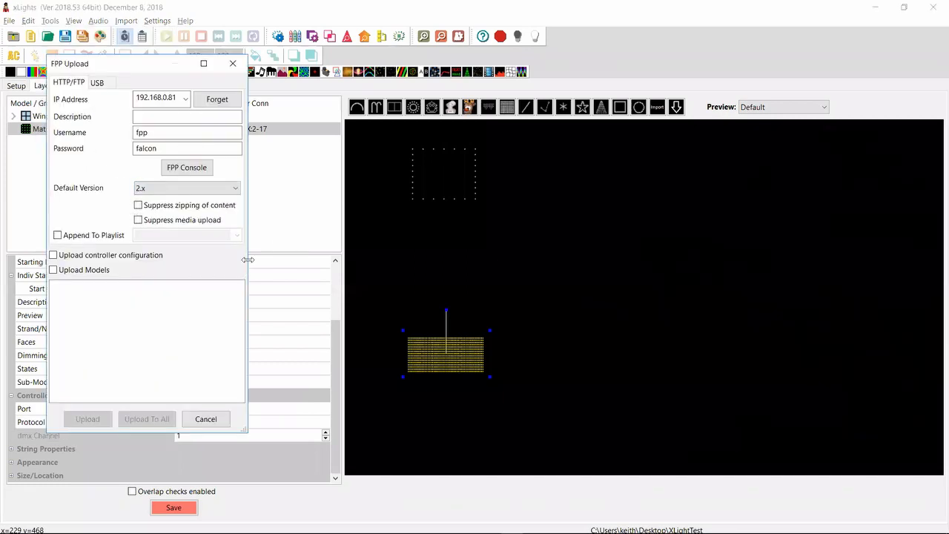
drag(248, 259, 529, 247)
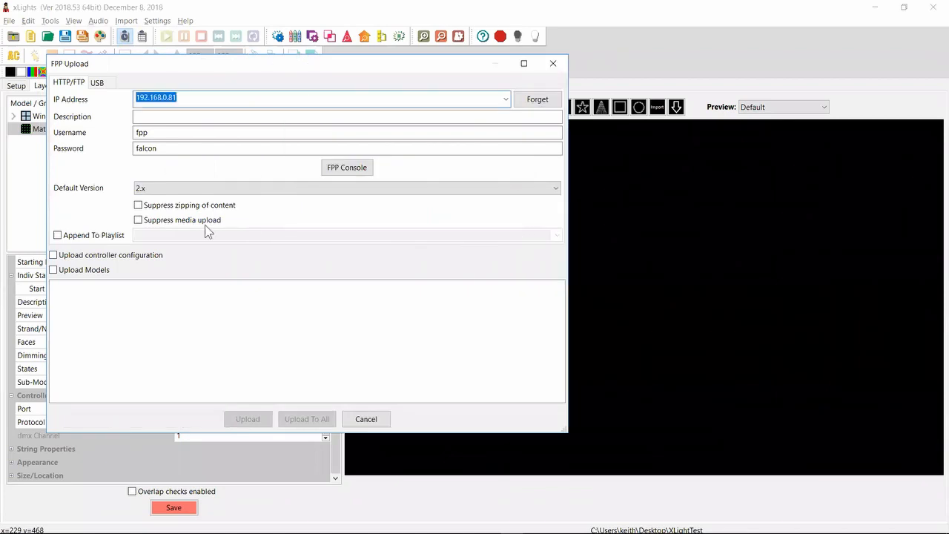
click(89, 237)
click(158, 236)
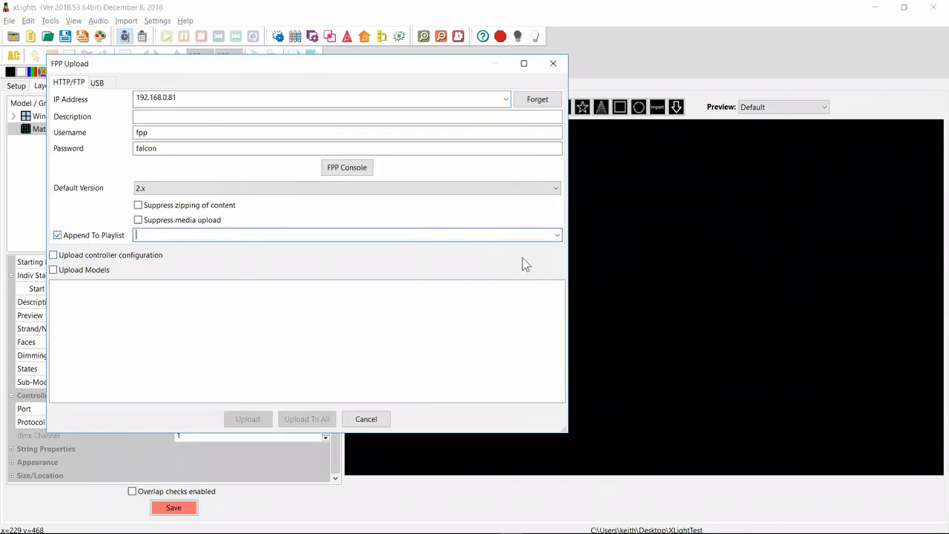
click(556, 235)
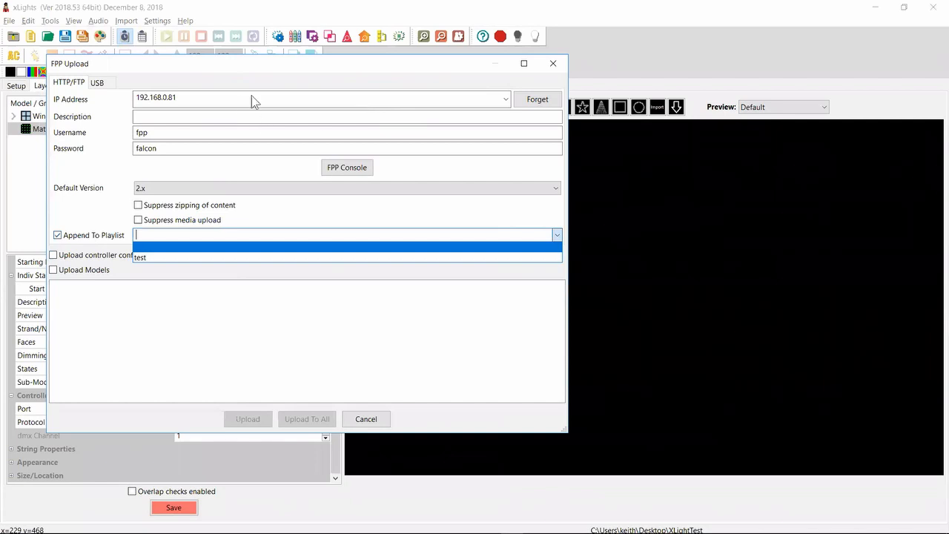
click(150, 257)
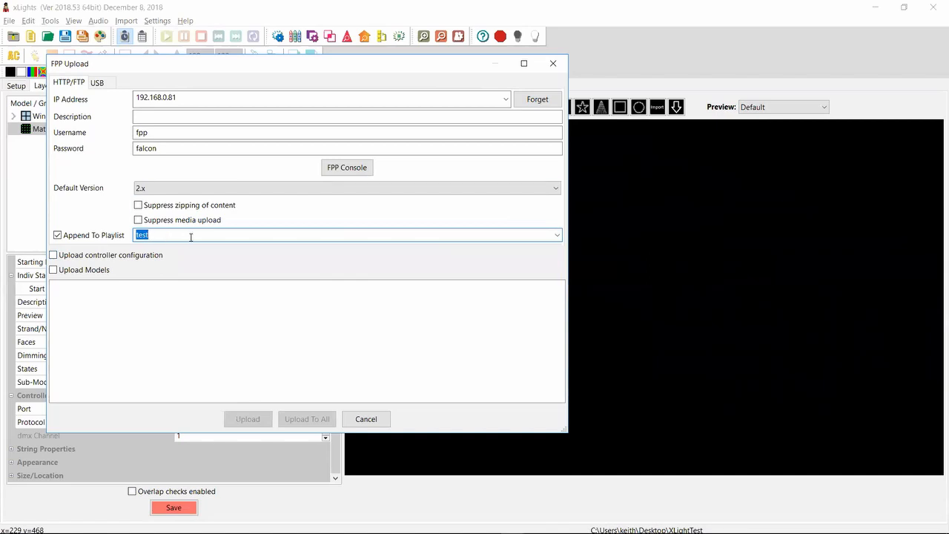
Return to the Notepad++ release notes and highlight the entry about keybindings for the effect and colour update buttons
key(alt+Tab)
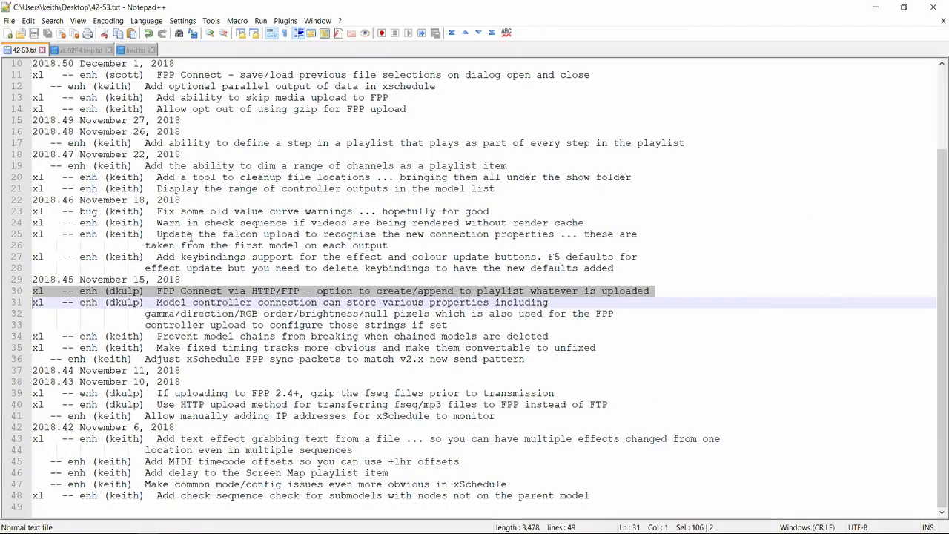
key(Up)
key(shift+Up)
key(shift+Up)
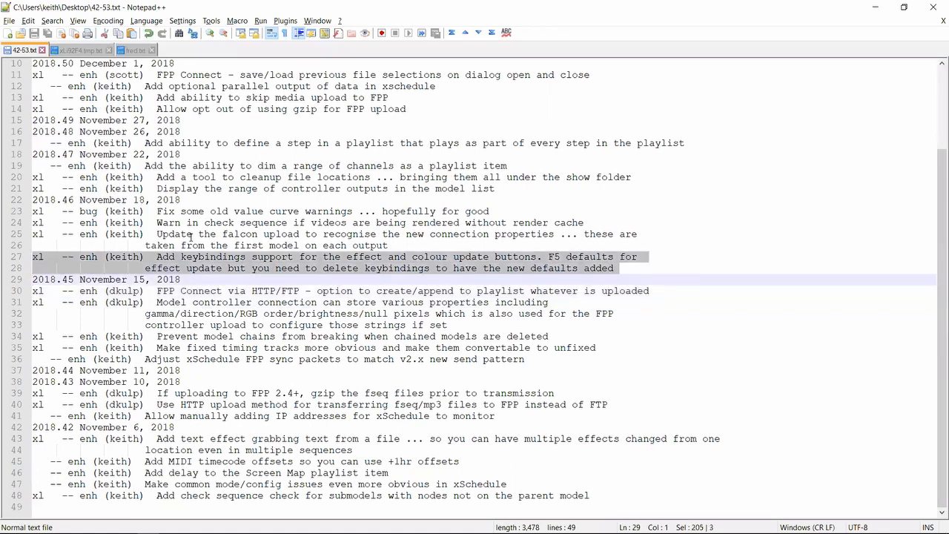
Switch to File Explorer, open xlights_keybindings.xml from another show folder on the Desktop, and view the end of the file
key(alt+Tab)
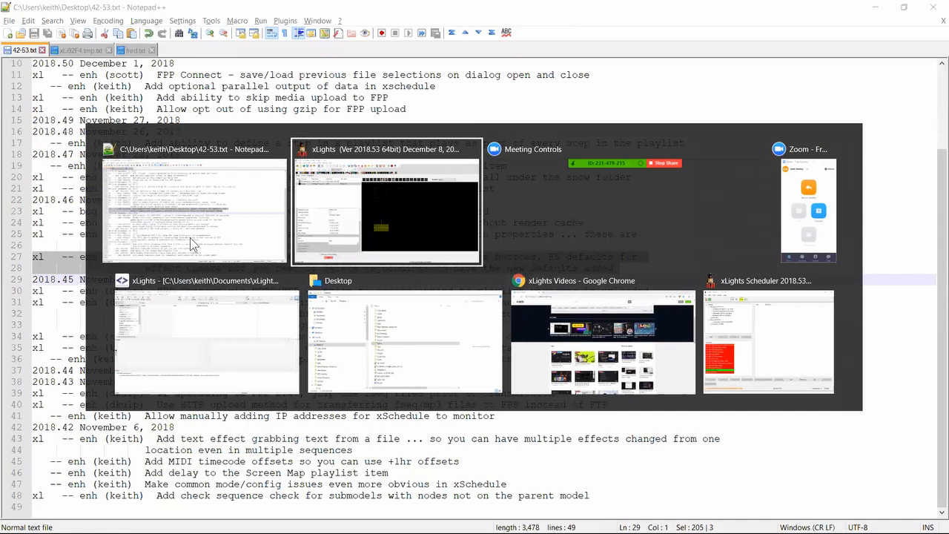
key(alt+Tab)
key(alt+Tab)
key(alt+Tab)
key(alt+Tab)
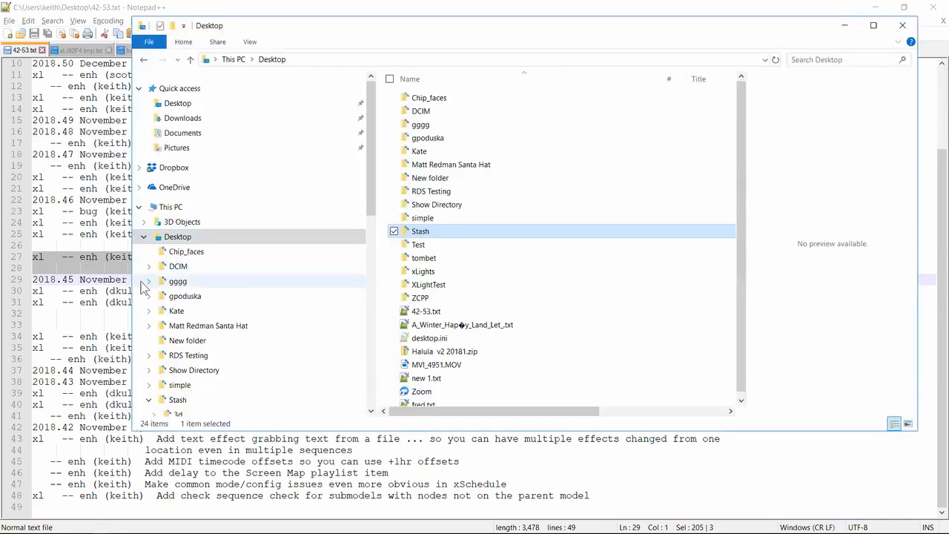
click(184, 240)
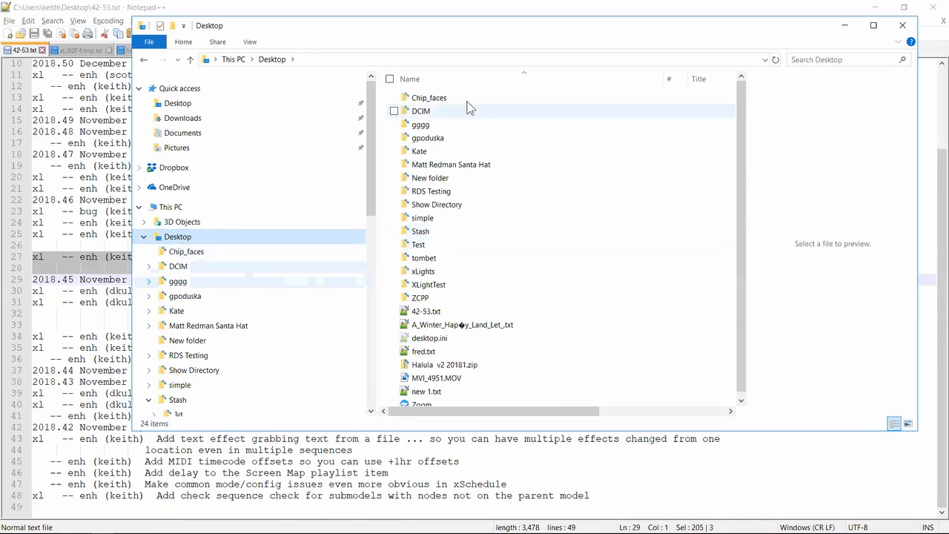
double_click(428, 138)
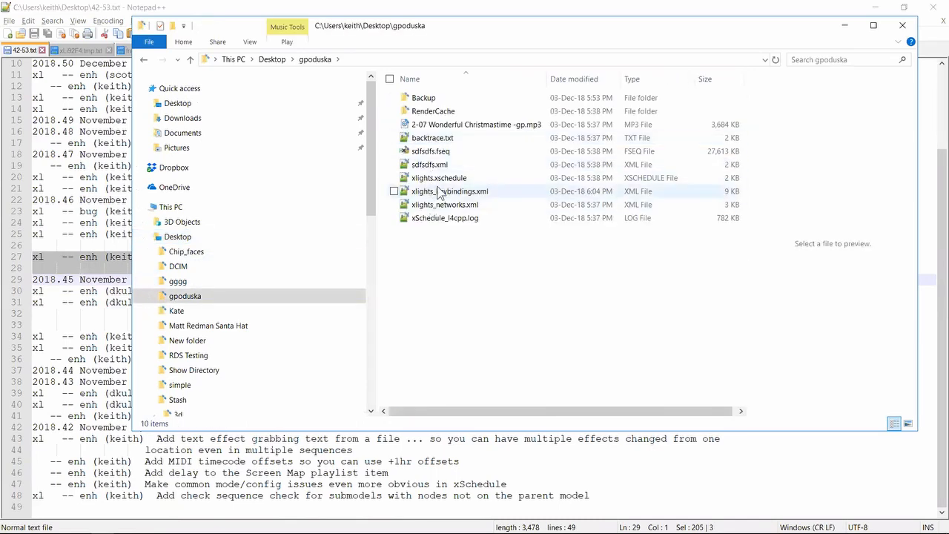
double_click(446, 190)
click(508, 278)
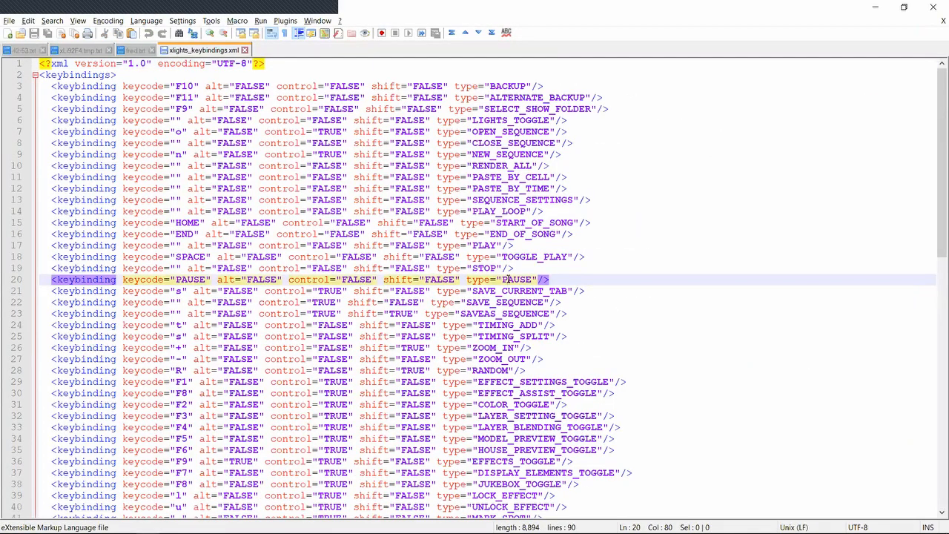
key(ctrl+End)
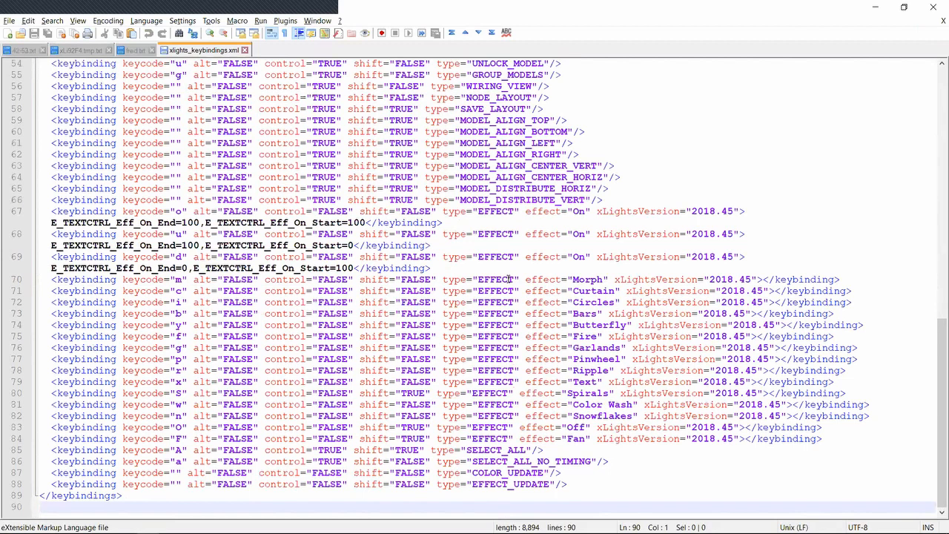
Return to xLights, dismiss the FPP Upload dialog, and display the Setup page to check the current show directory
key(alt+Tab)
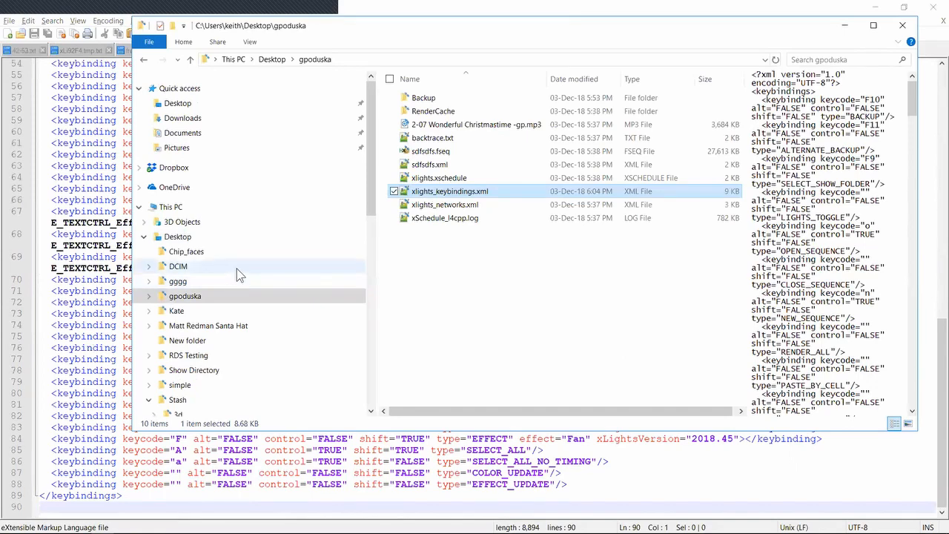
key(alt+Tab)
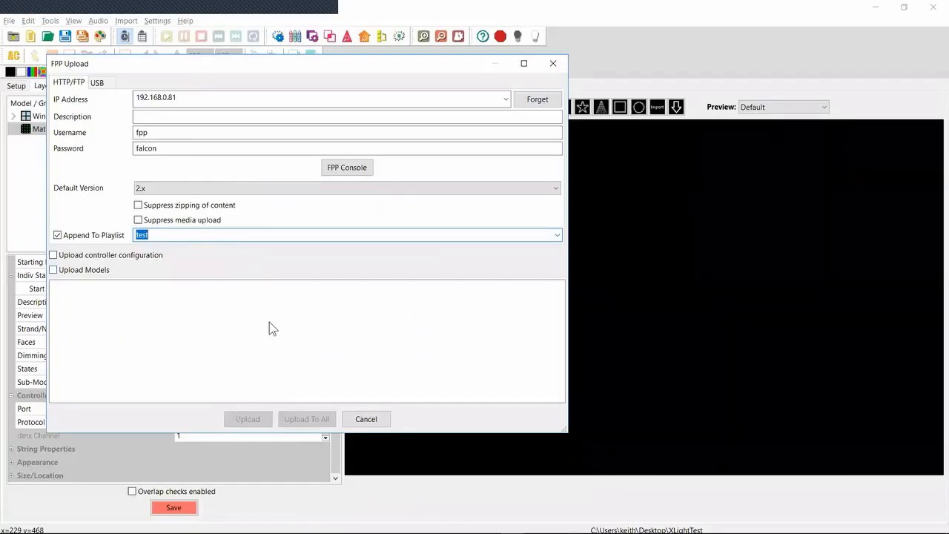
key(Escape)
click(17, 86)
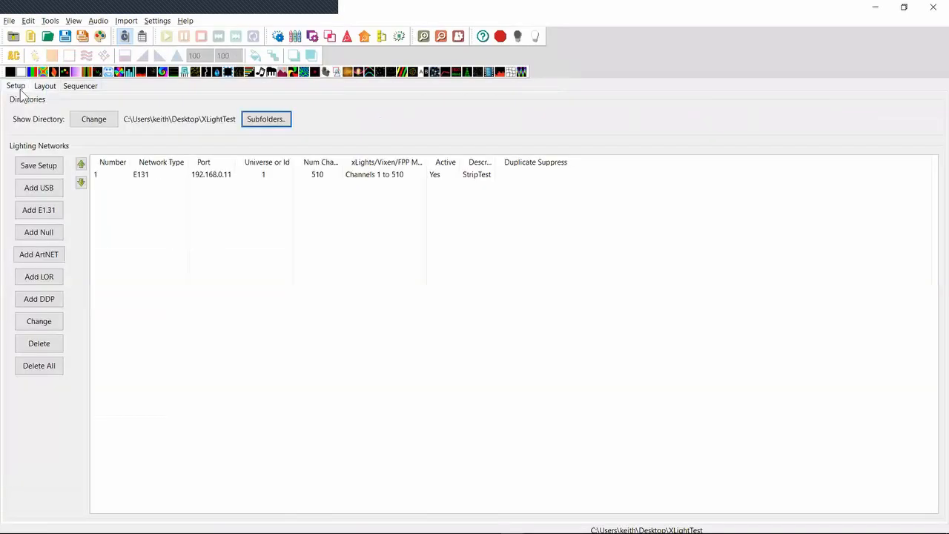
Switch to File Explorer and open xlights_keybindings.xml from the XLightTest show folder in Notepad++
key(alt+Tab)
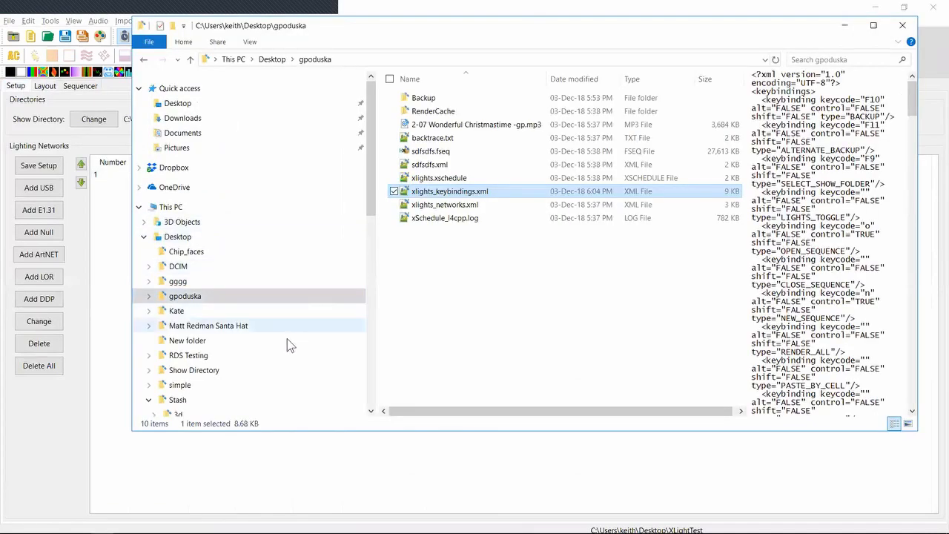
click(370, 328)
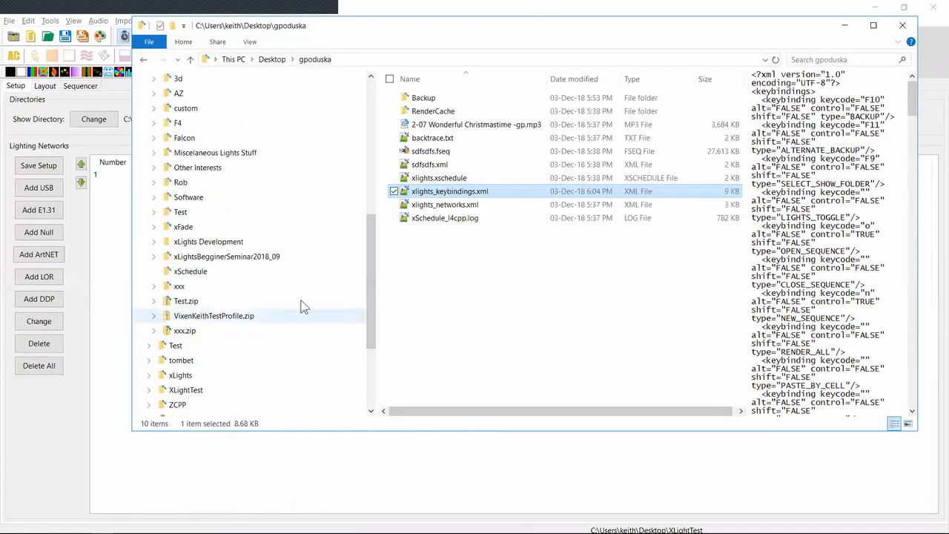
click(187, 390)
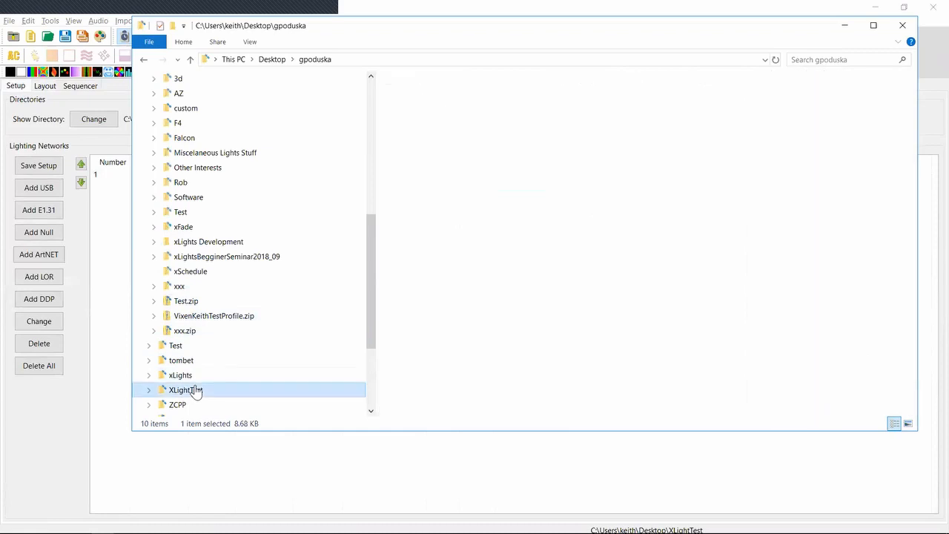
click(458, 152)
double_click(458, 152)
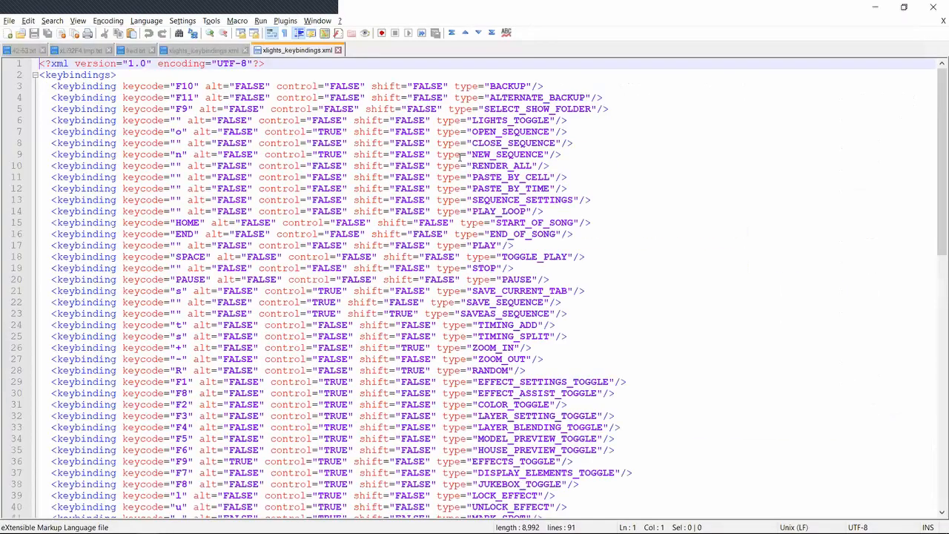
click(388, 220)
Look through the later keybindings in the XLightTest file and locate the EFFECT_UPDATE and COLOR_UPDATE entries
key(ctrl+End)
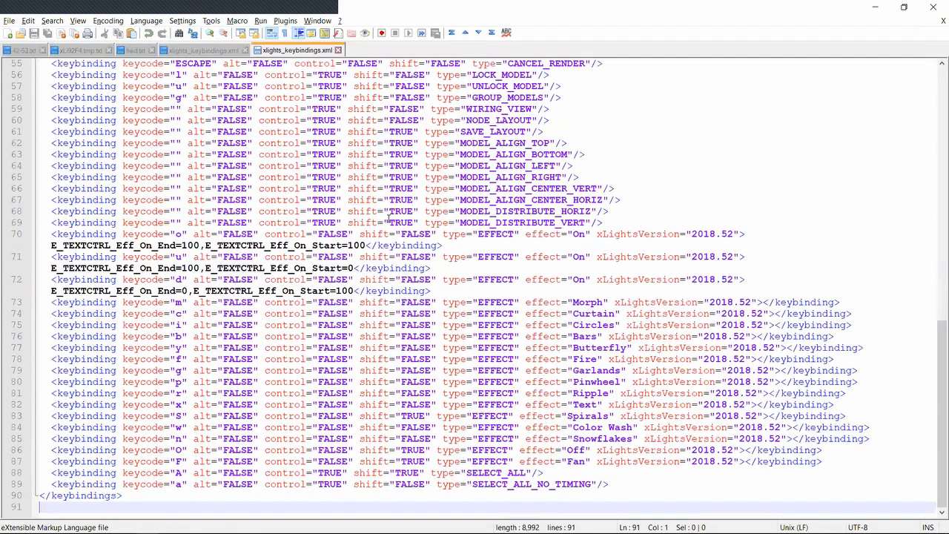
key(Up)
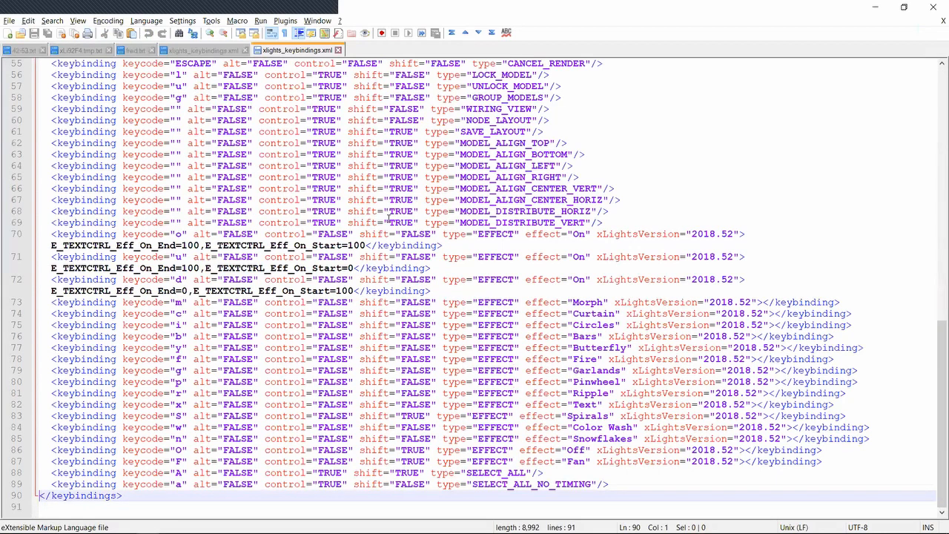
key(Up)
key(Up)
key(Up)
key(Up)
key(Up)
key(Up)
key(Up)
key(Up)
key(Up)
key(Up)
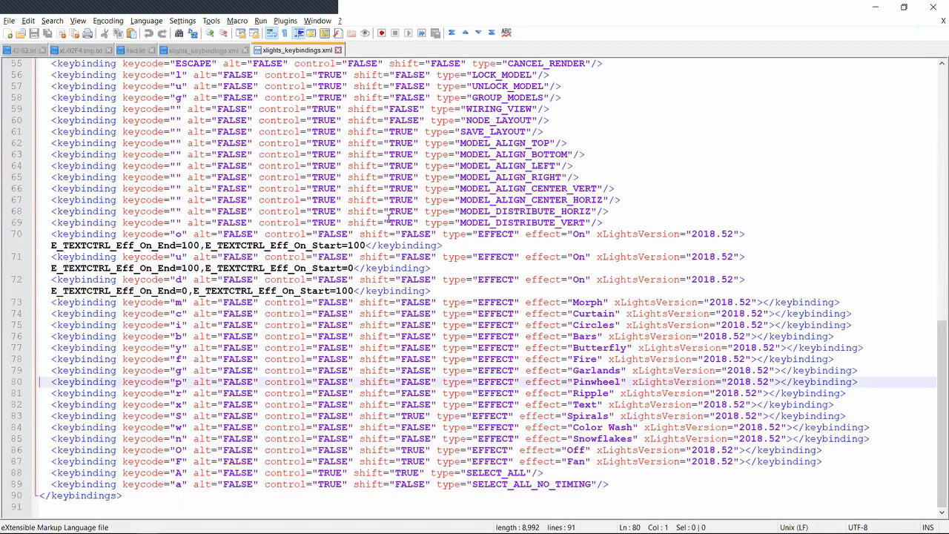
key(Up)
key(Up)
key(Up)
key(Up)
key(Up)
key(Up)
key(Up)
key(Up)
key(Up)
key(Up)
key(Up)
key(Up)
key(Up)
key(Up)
key(Up)
key(Up)
key(Up)
key(Up)
key(Up)
key(Up)
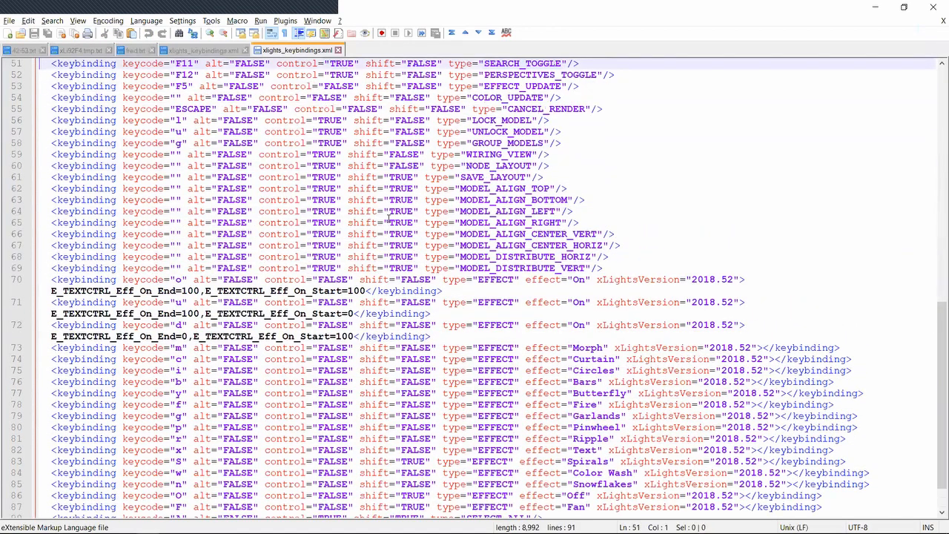
key(Down)
key(Down)
key(Down)
key(Down)
key(Down)
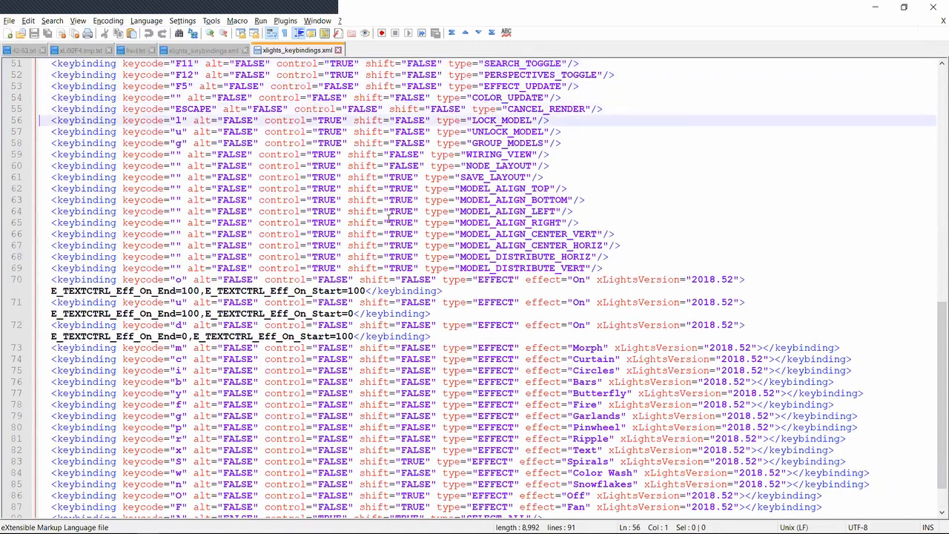
key(Up)
key(Up)
key(Up)
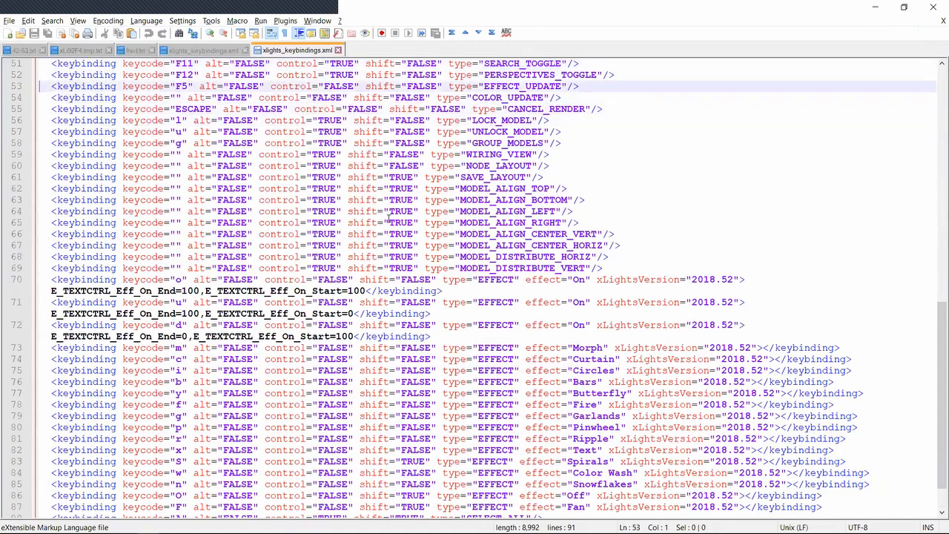
Highlight the EFFECT_UPDATE, COLOR_UPDATE and CANCEL_RENDER keybindings, and switch to the xLights Sequencer to view the Update buttons
key(shift+Down)
key(shift+Down)
key(shift+Down)
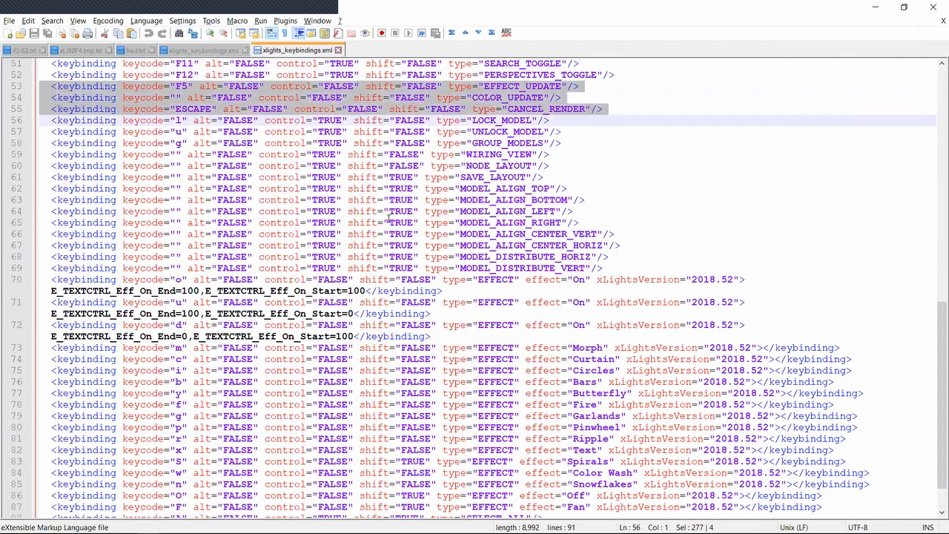
key(alt+Tab)
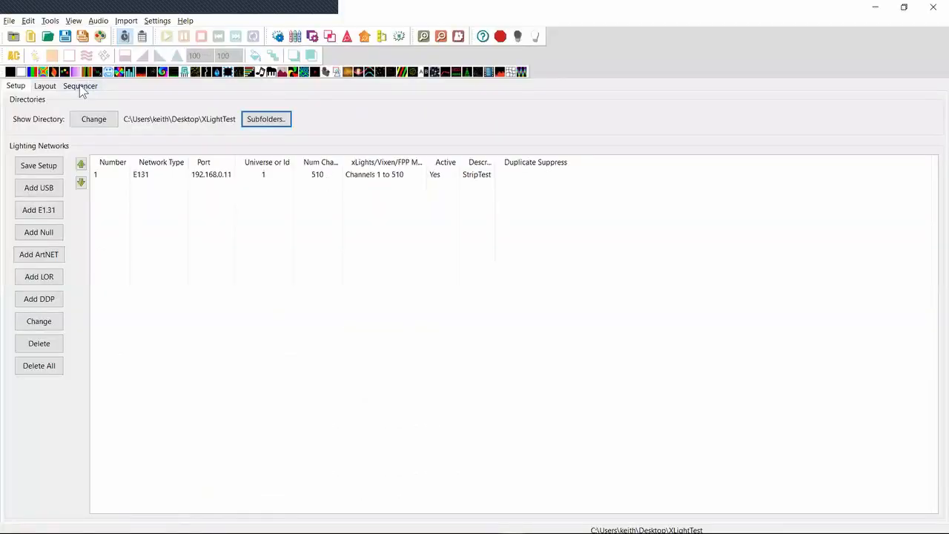
click(80, 86)
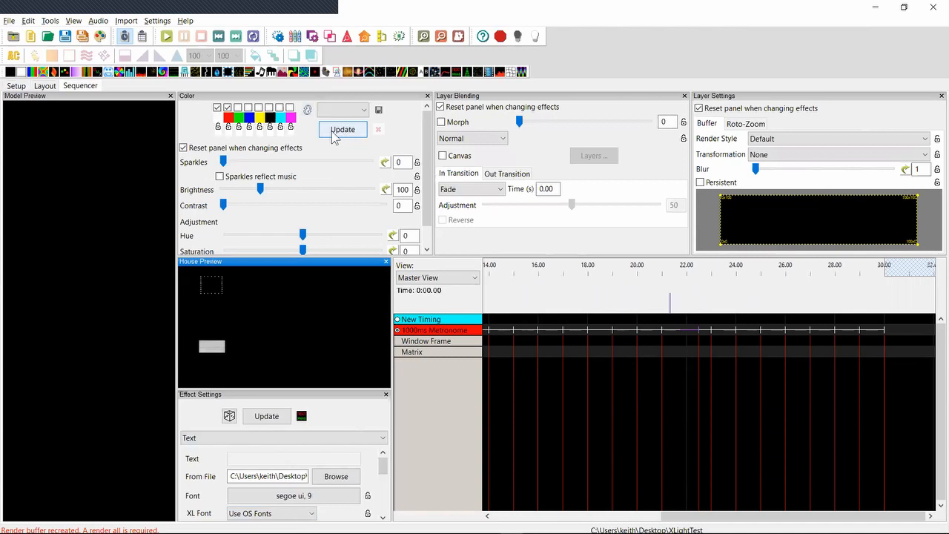
Highlight the ESCAPE keybinding for CANCEL_RENDER in Notepad++ and compare it with the sequencer in xLights
key(alt+Tab)
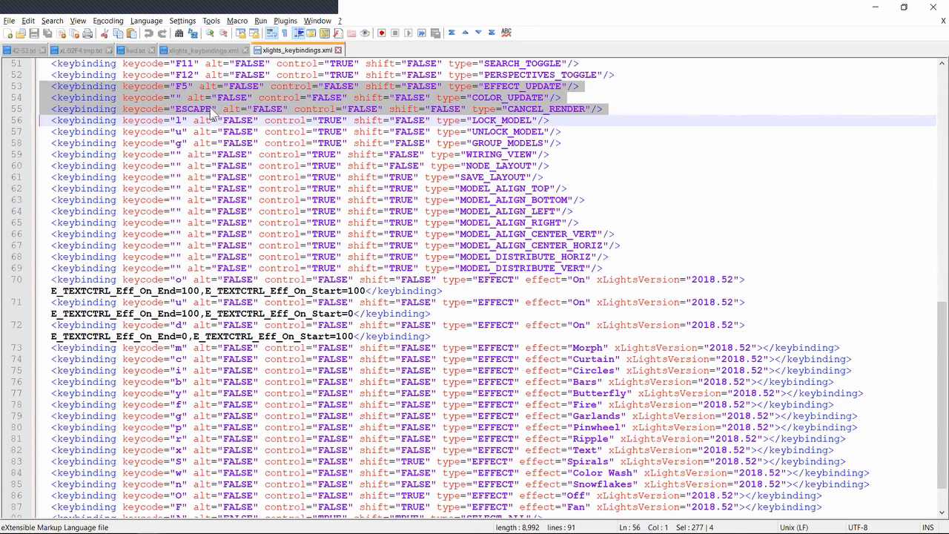
click(609, 109)
drag(616, 109, 39, 112)
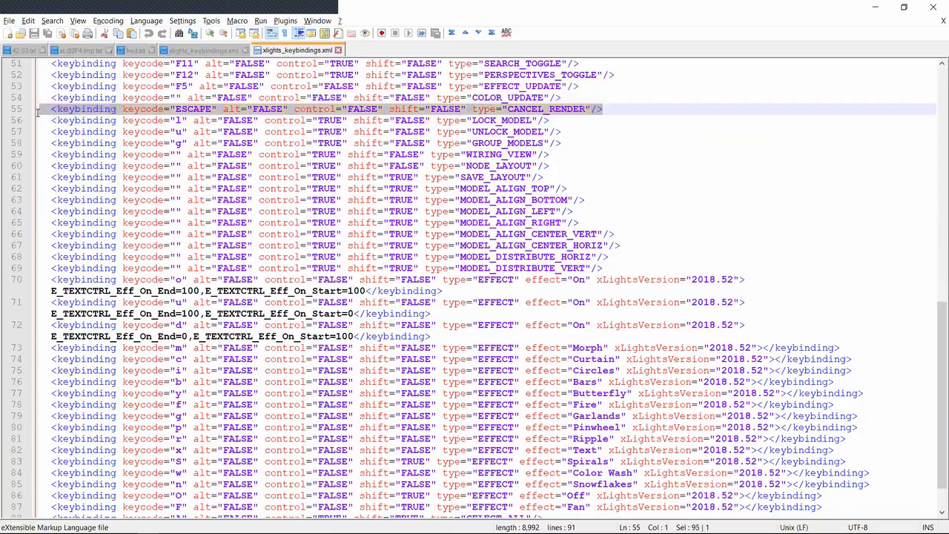
key(alt+Tab)
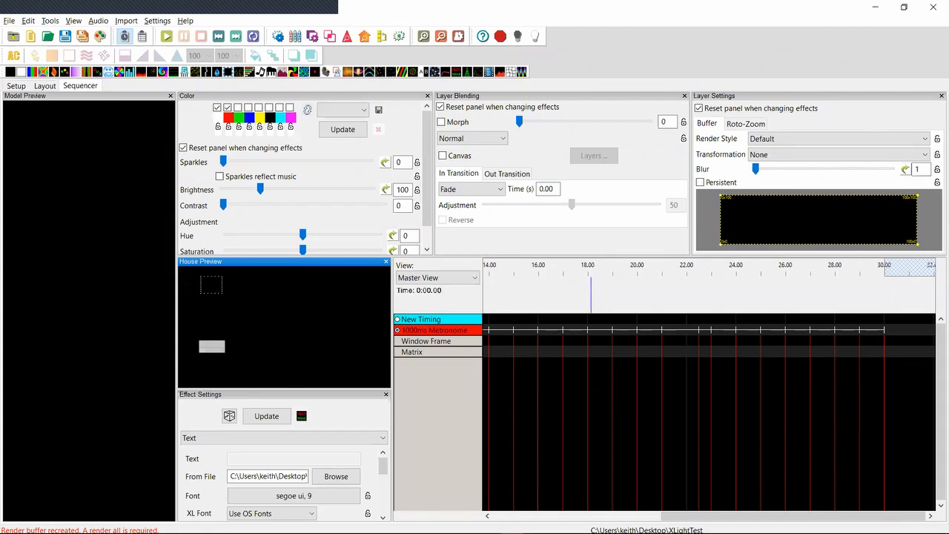
key(alt+Tab)
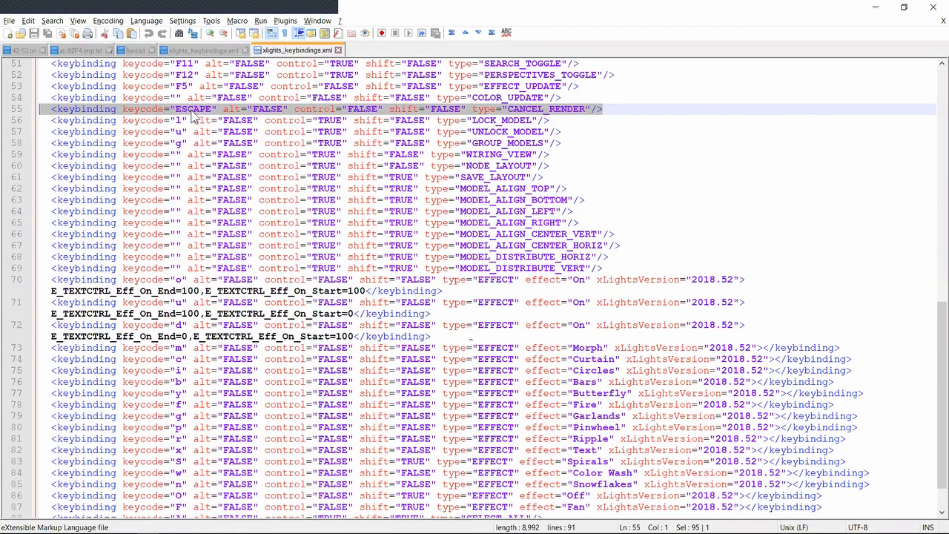
key(alt+Tab)
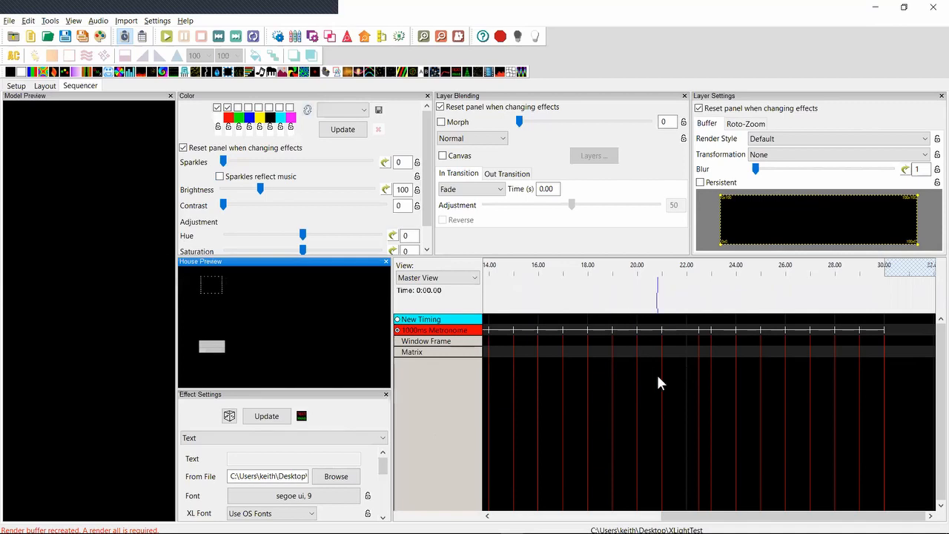
Switch to the 42-53.txt release notes in Notepad++ and highlight the 2018.46 entry about the falcon upload connection properties
key(alt+Tab)
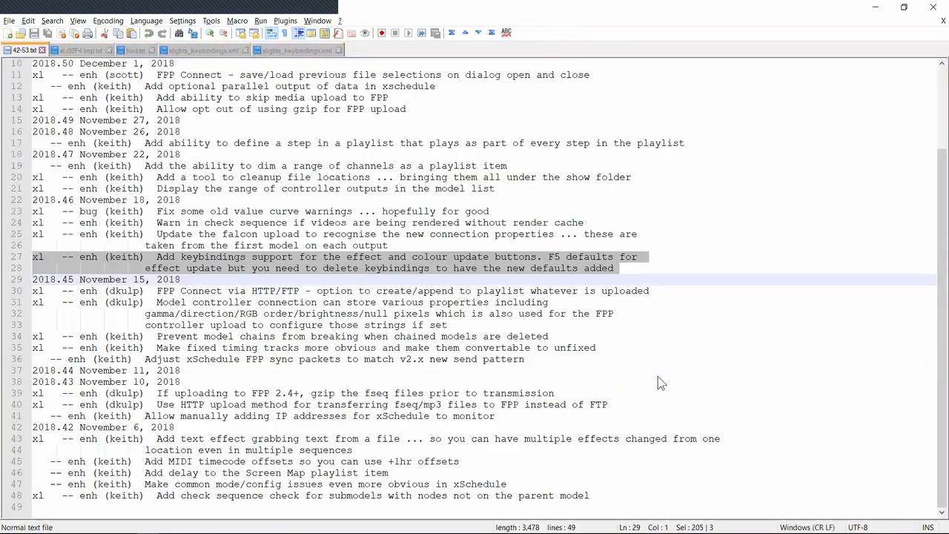
key(Up)
key(Up)
key(Up)
key(Up)
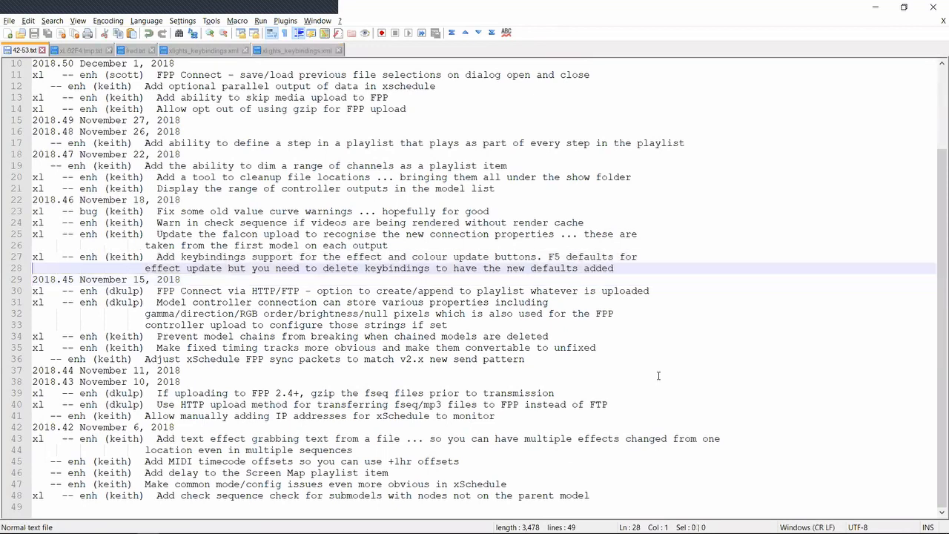
key(shift+Down)
key(shift+Down)
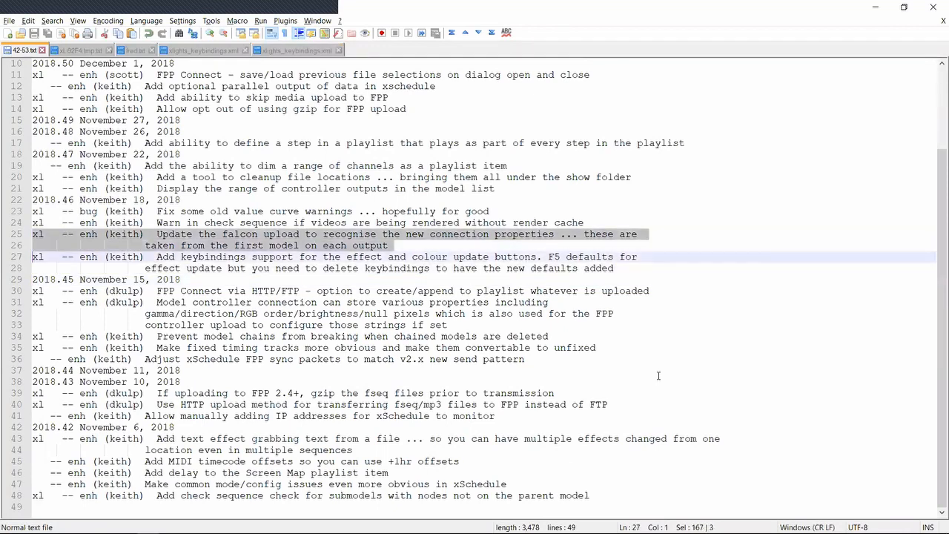
Highlight the 2018.46 release note about warning when videos are rendered without render cache
key(Up)
key(Up)
key(Up)
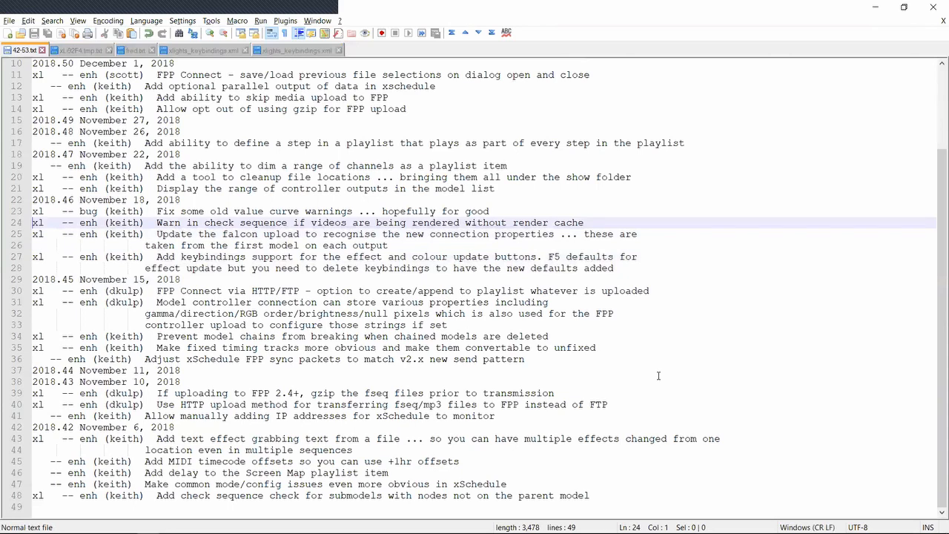
key(shift+Down)
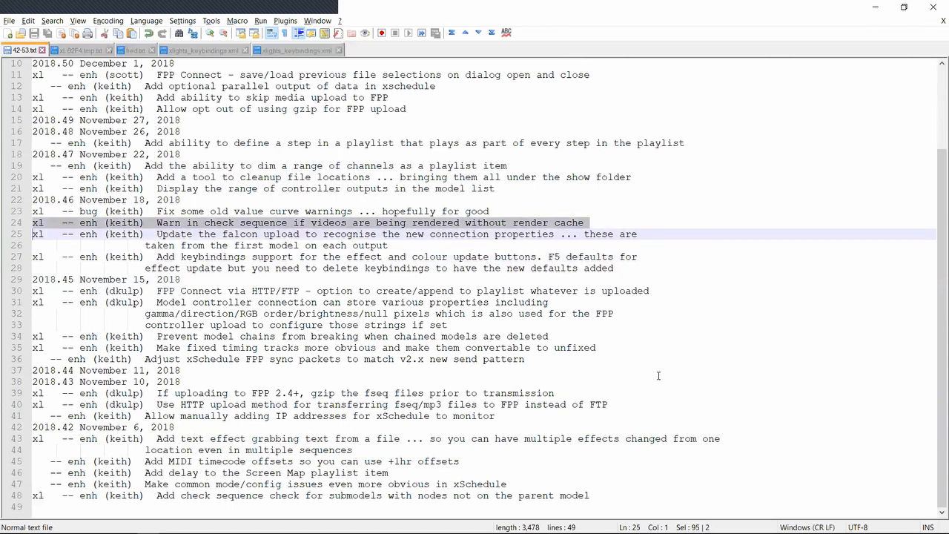
Switch to xLights, view the available Render Cache options, and close them without changing the setting
key(alt+Tab)
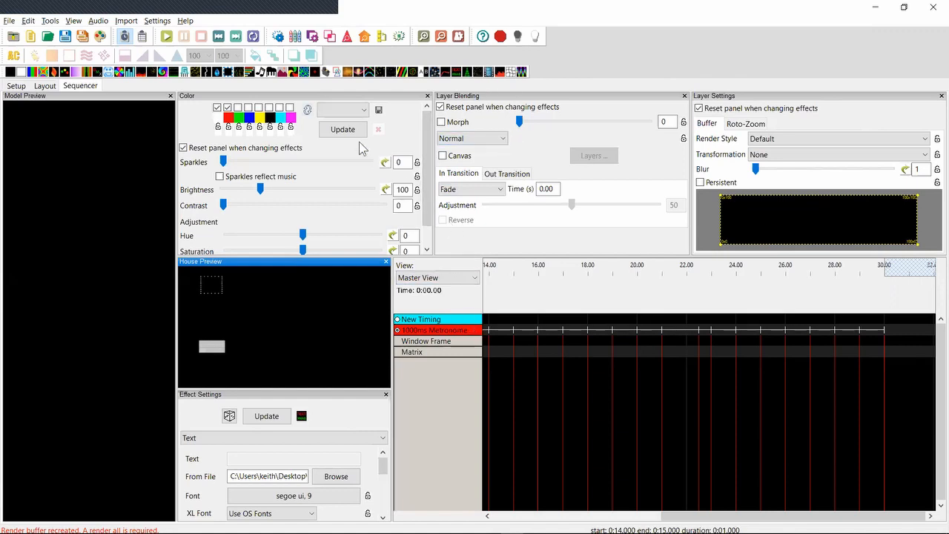
click(158, 21)
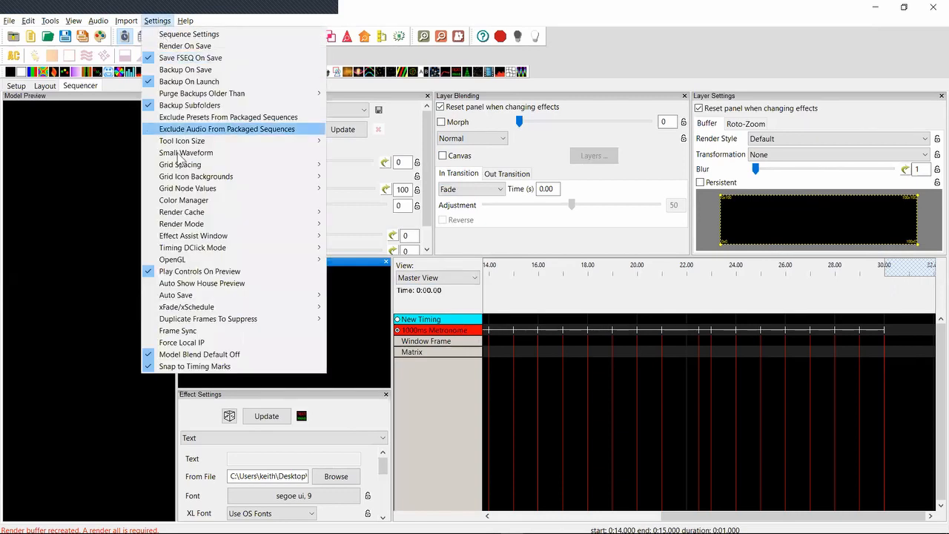
mouse_move(191, 215)
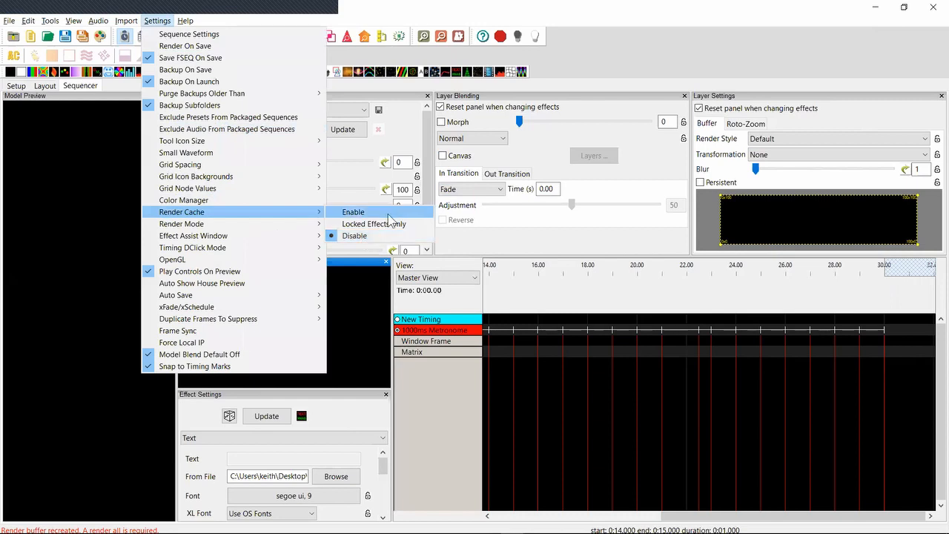
click(667, 367)
Place a Video effect on the Matrix row from 16.00 to 17.00 seconds and run Check Sequence
drag(489, 71, 545, 351)
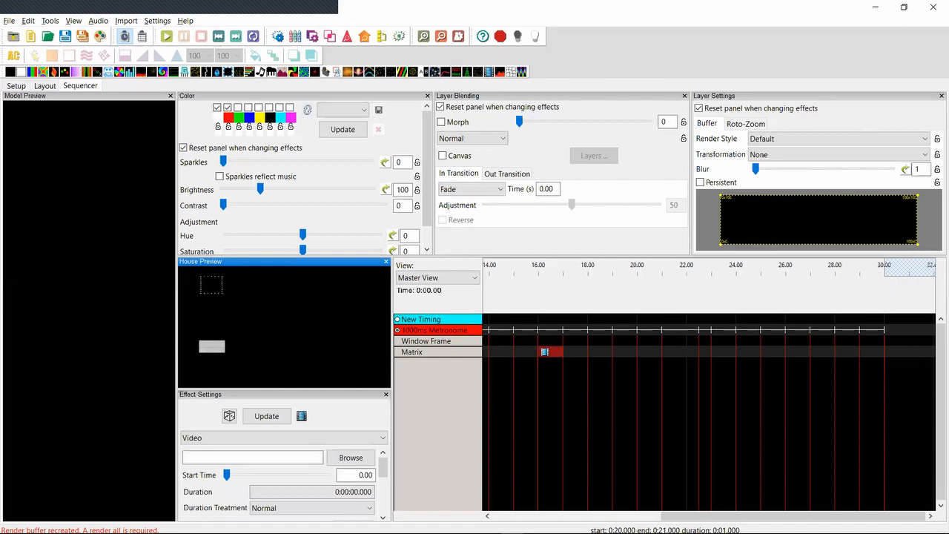
click(49, 20)
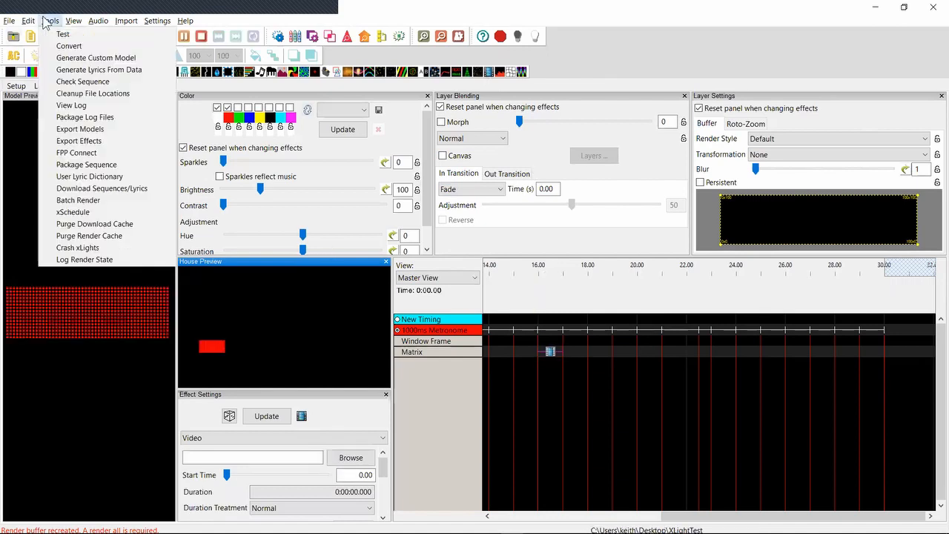
click(78, 86)
Go to the end of the Check Sequence report and highlight the render caching warning under Effect problems
click(323, 241)
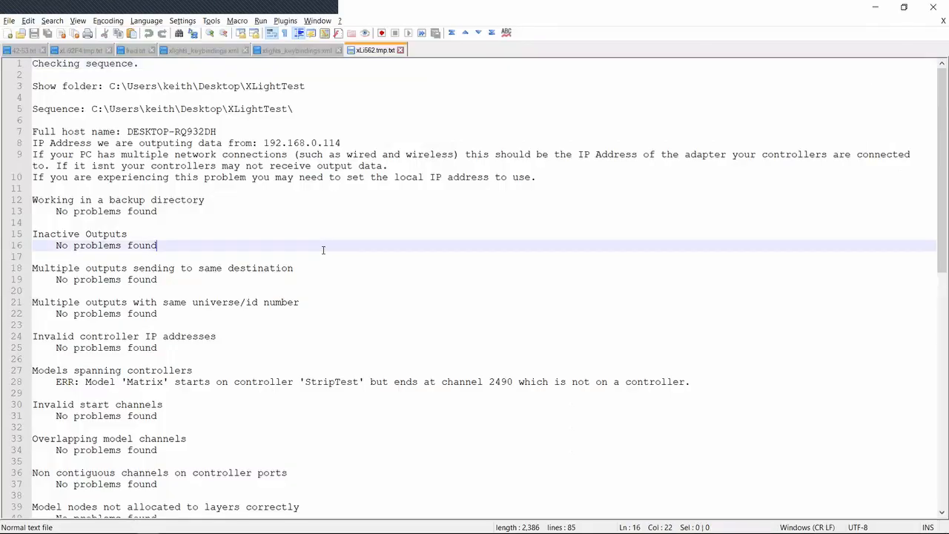
key(ctrl+End)
key(Up)
key(Up)
key(Up)
key(Up)
key(Up)
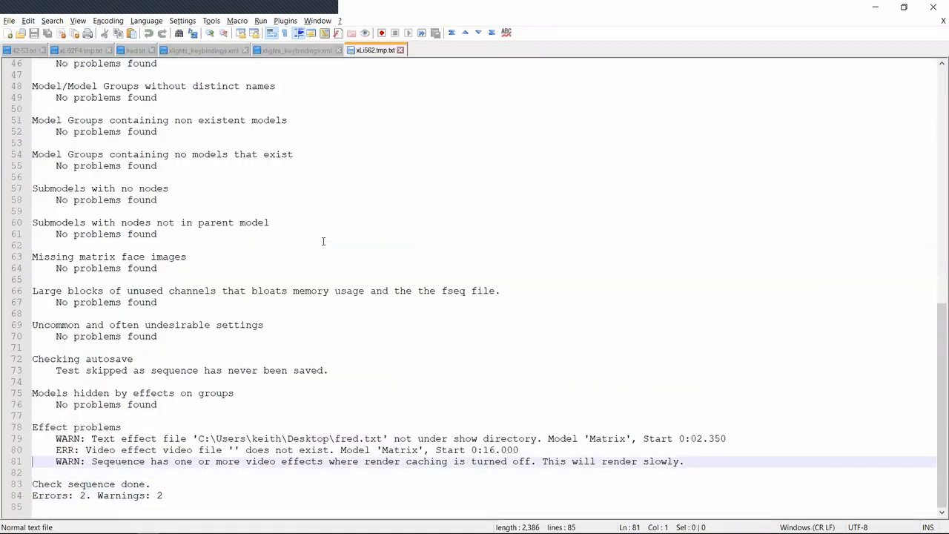
key(shift+Down)
key(Up)
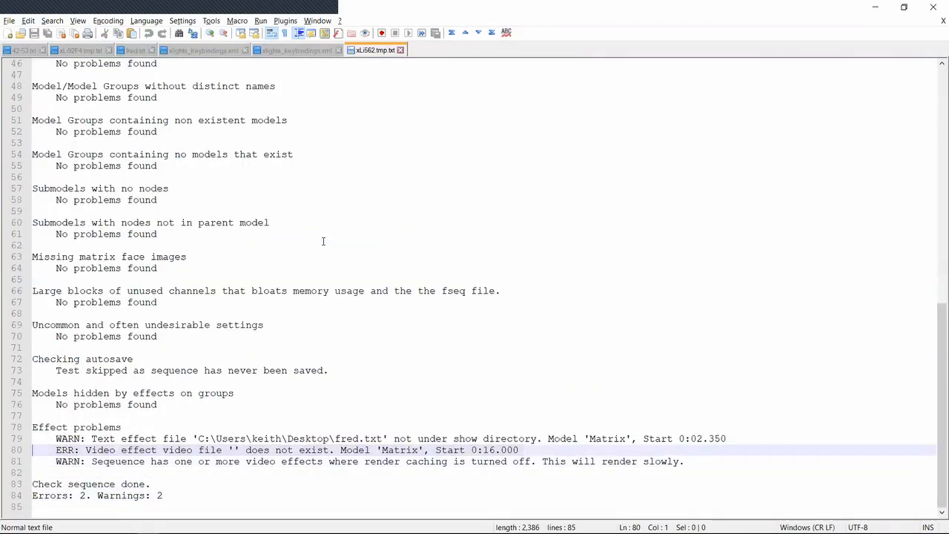
key(Down)
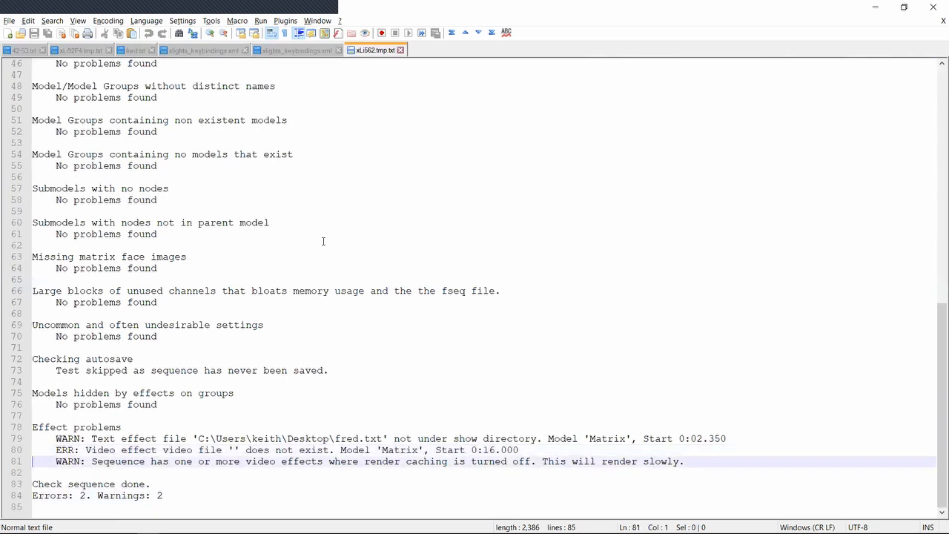
key(shift+Down)
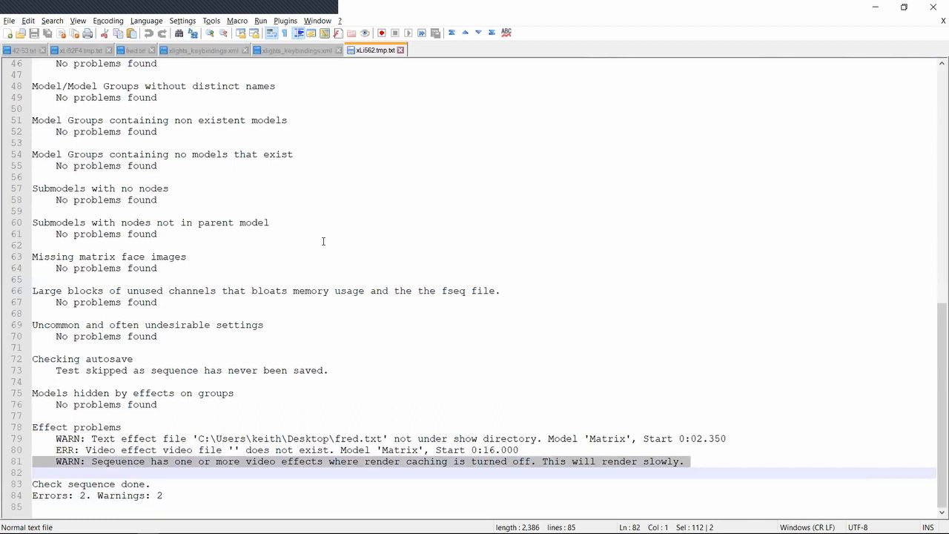
key(Down)
key(Up)
Return to xLights to select the Video effect on the Matrix row, and switch back to the 42-53.txt release notes in Notepad++
key(alt+Tab)
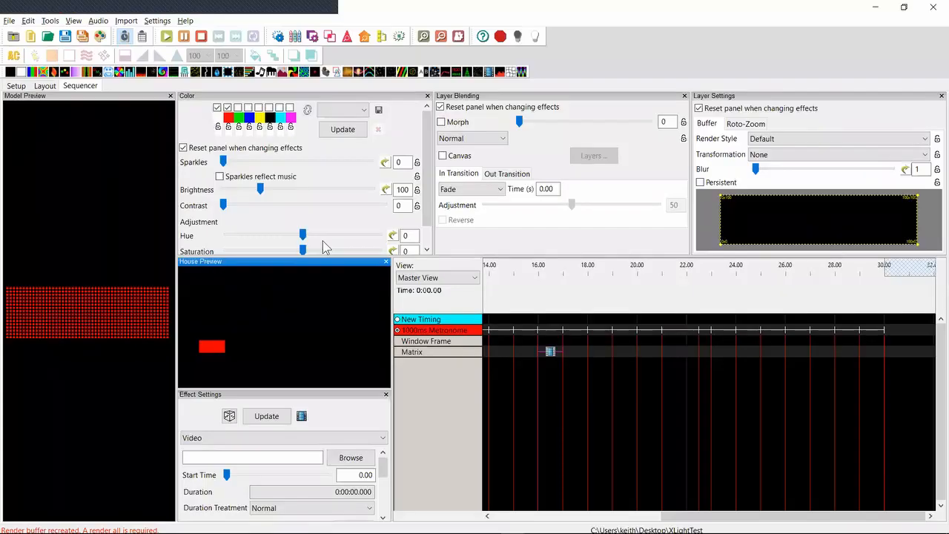
click(550, 352)
key(alt+Tab)
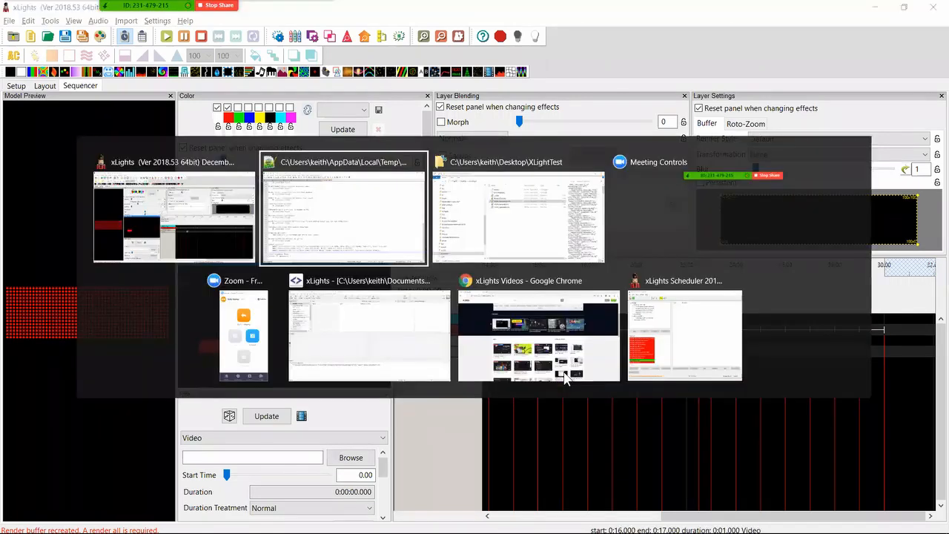
key(alt+Tab)
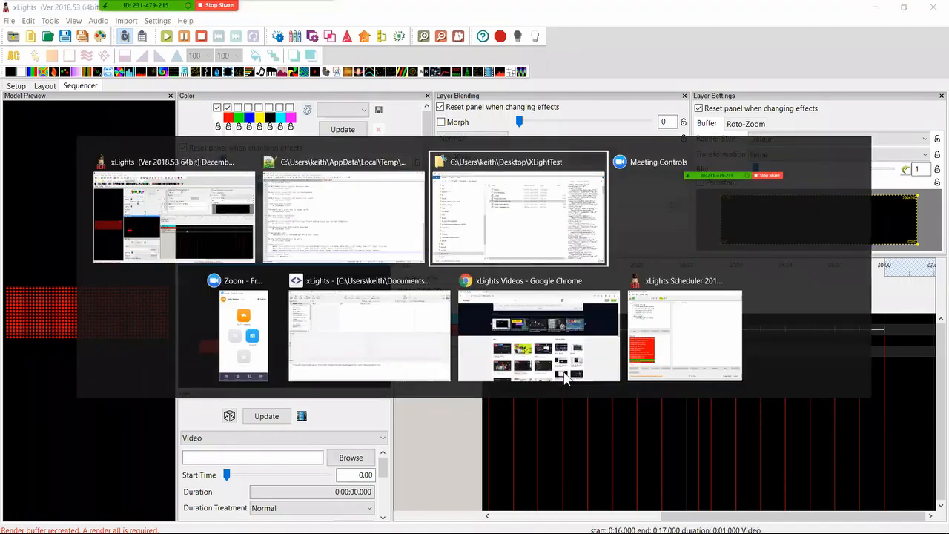
key(alt+shift+Tab)
key(ctrl+Page_Up)
key(ctrl+Page_Up)
key(ctrl+Page_Up)
key(ctrl+Page_Up)
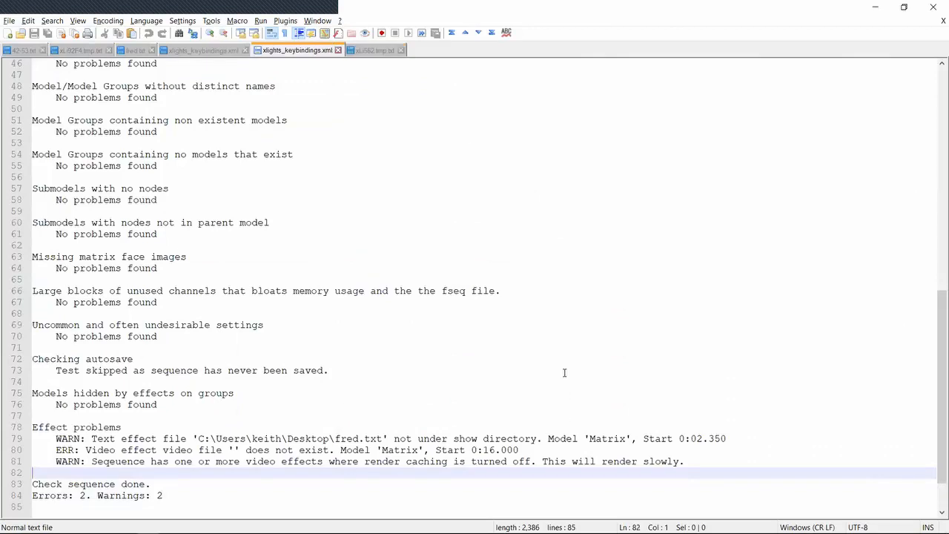
key(ctrl+Page_Up)
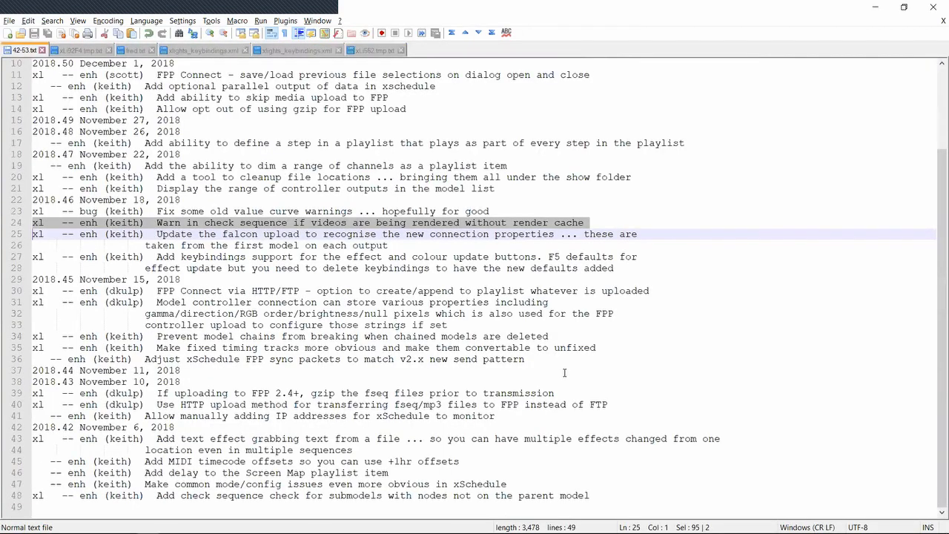
Highlight the 2018.46 bug fix entry about old value curve warnings in the release notes
key(Up)
key(Up)
key(shift+Down)
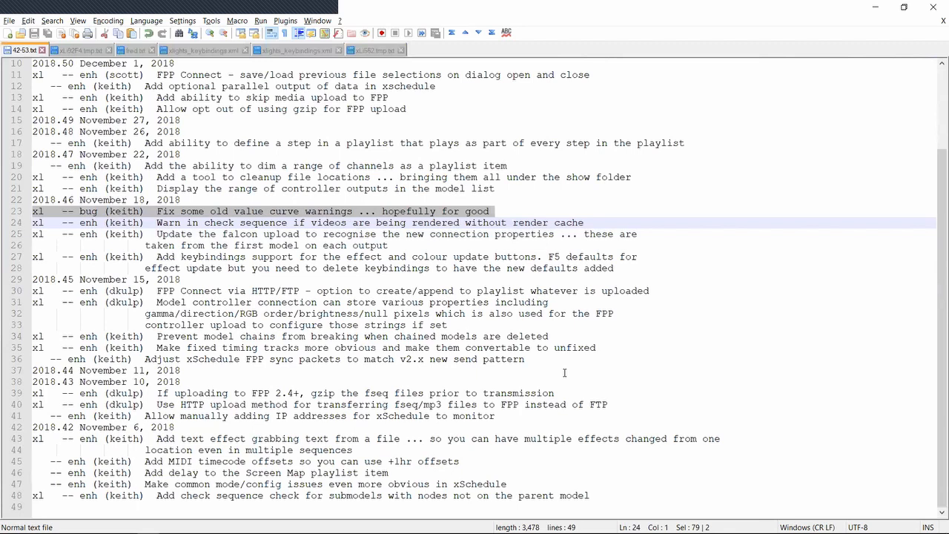
key(Up)
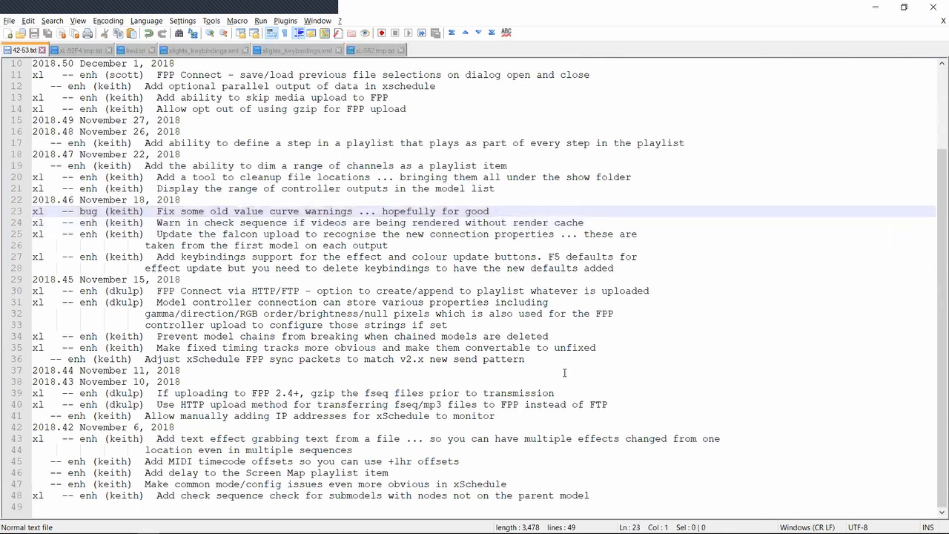
key(shift+Down)
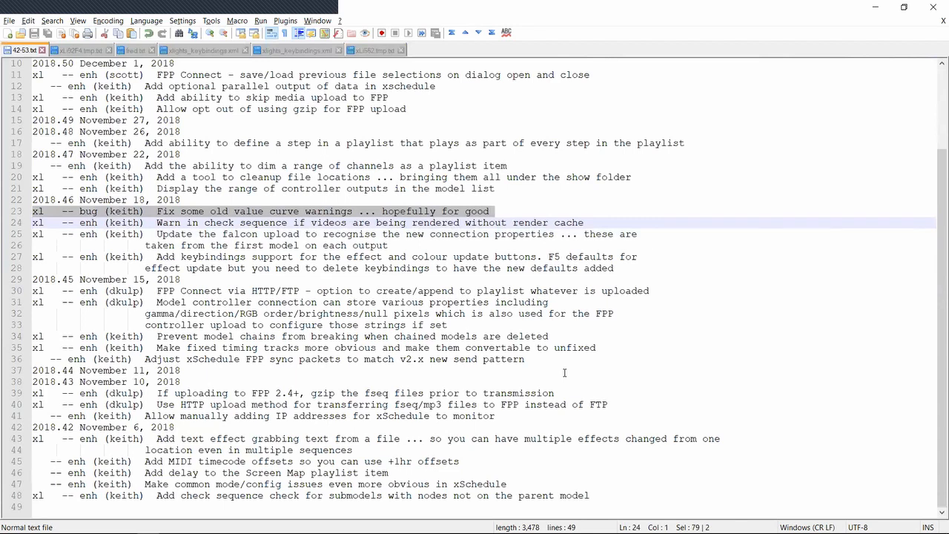
key(Down)
key(Up)
key(Up)
key(shift+Down)
key(Down)
key(Up)
key(Up)
key(Down)
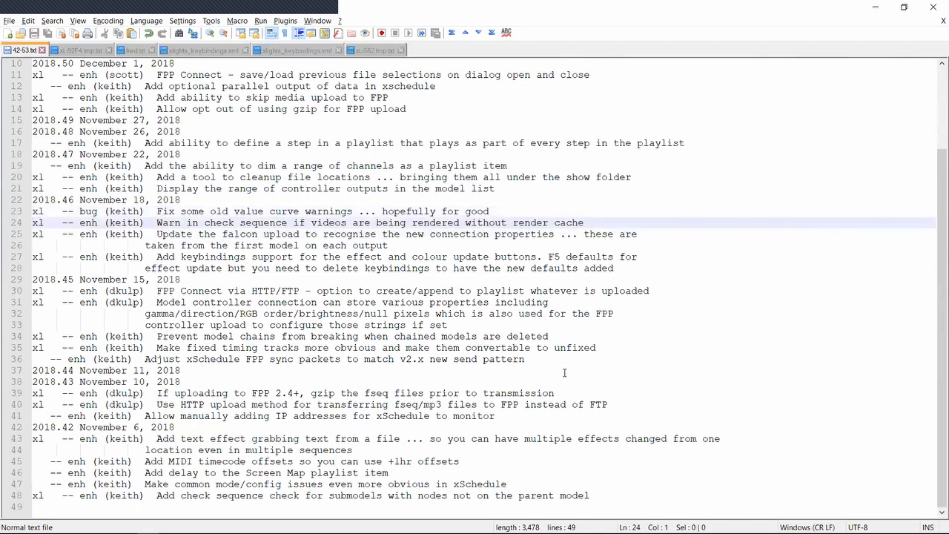
Highlight the 2018.47 entry about displaying the range of controller outputs in the model list, and switch to xLights
key(Up)
key(Up)
key(Up)
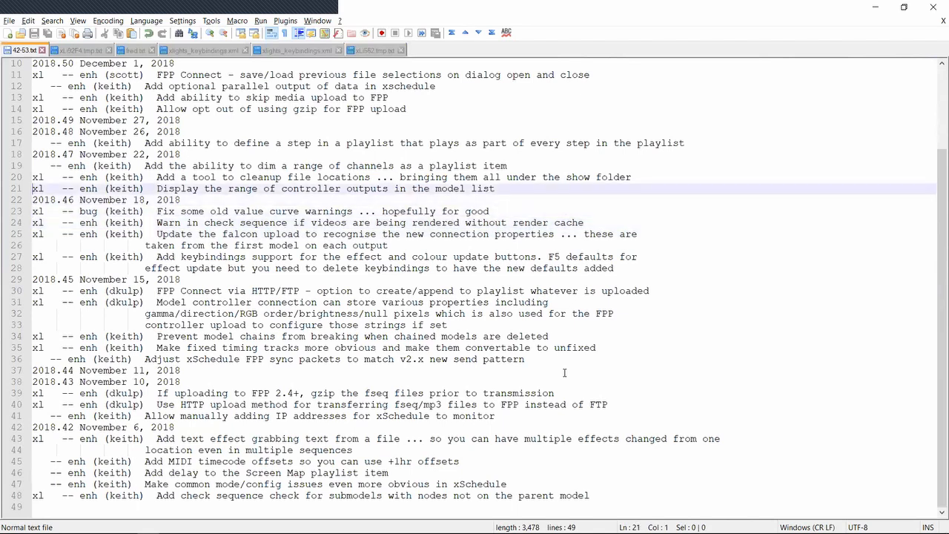
key(shift+Down)
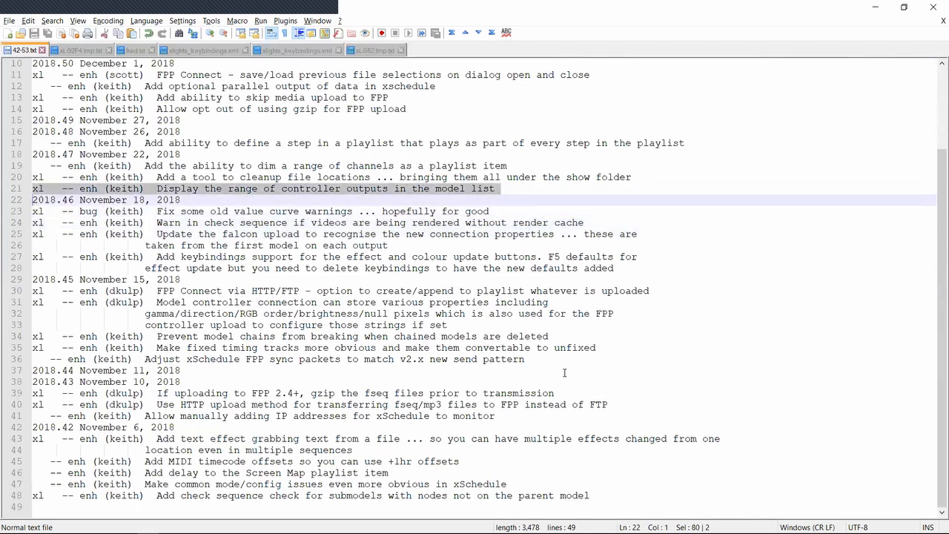
key(alt+Tab)
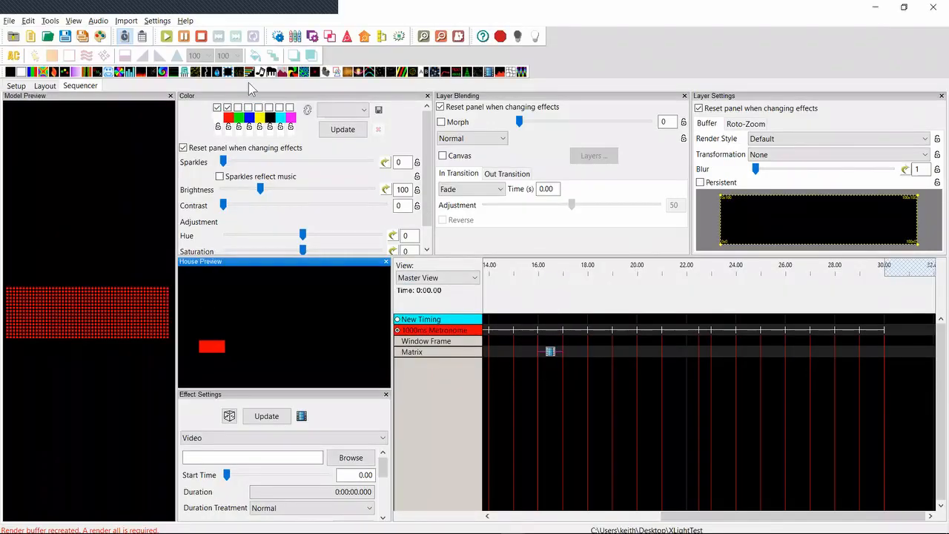
Select the Matrix model in the layout and set its controller connection protocol to WS2811
click(54, 86)
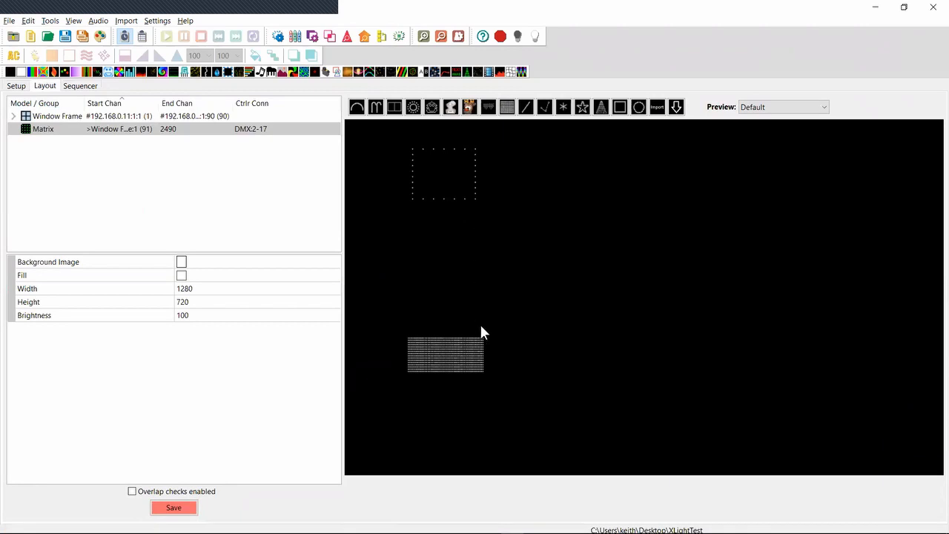
click(436, 366)
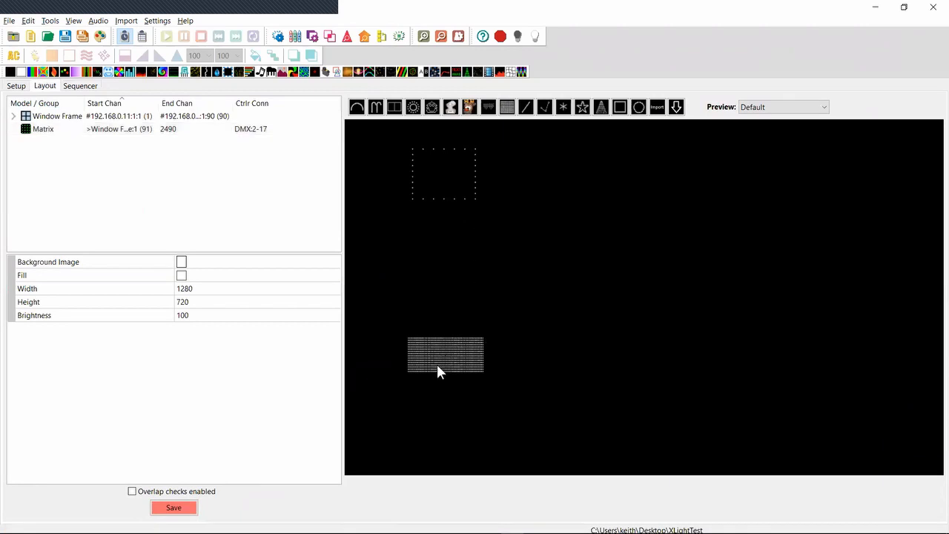
click(335, 459)
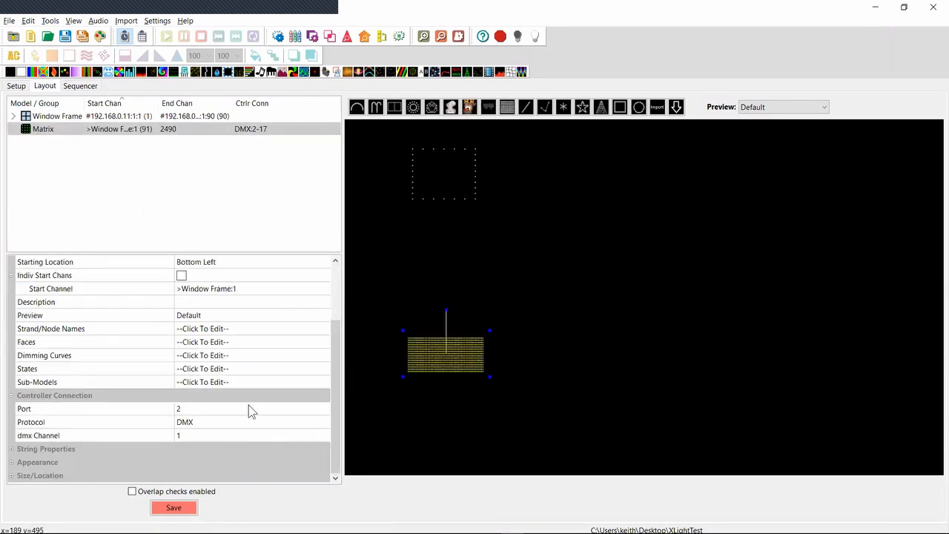
click(227, 423)
click(226, 422)
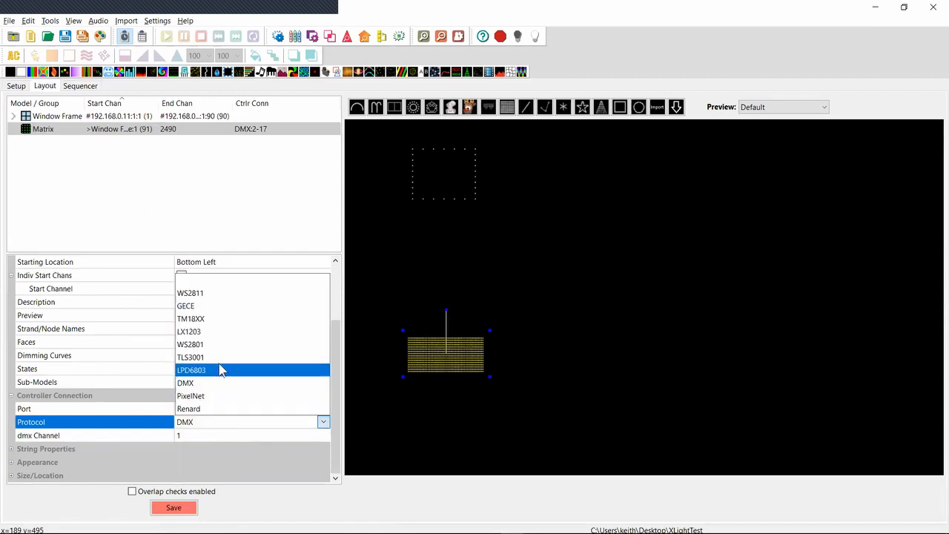
click(215, 295)
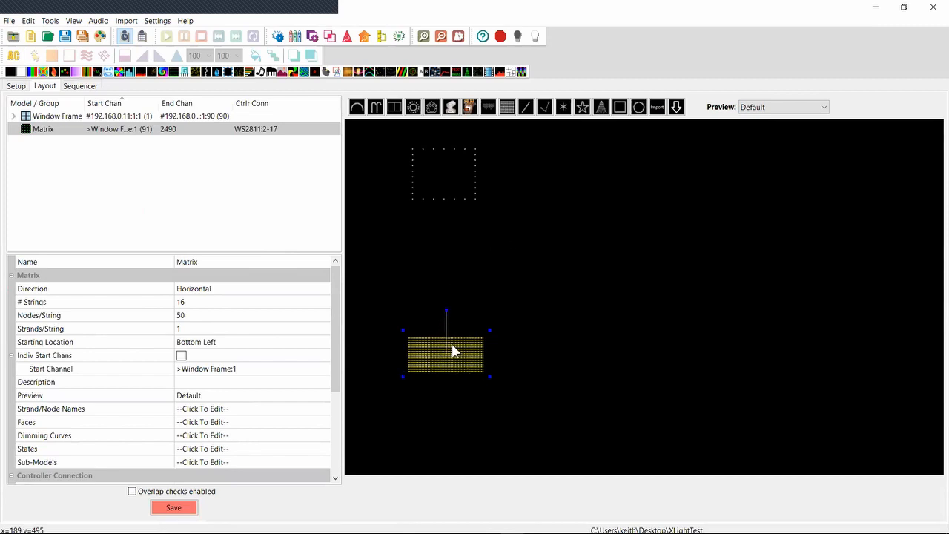
Set the Matrix model to 8 strings, 100 nodes per string and 2 strands per string
mouse_move(248, 131)
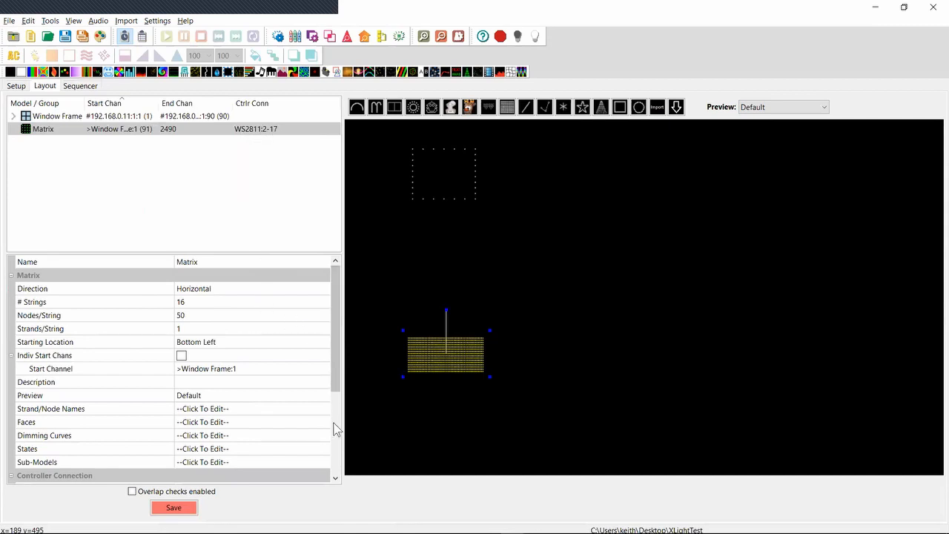
mouse_move(277, 127)
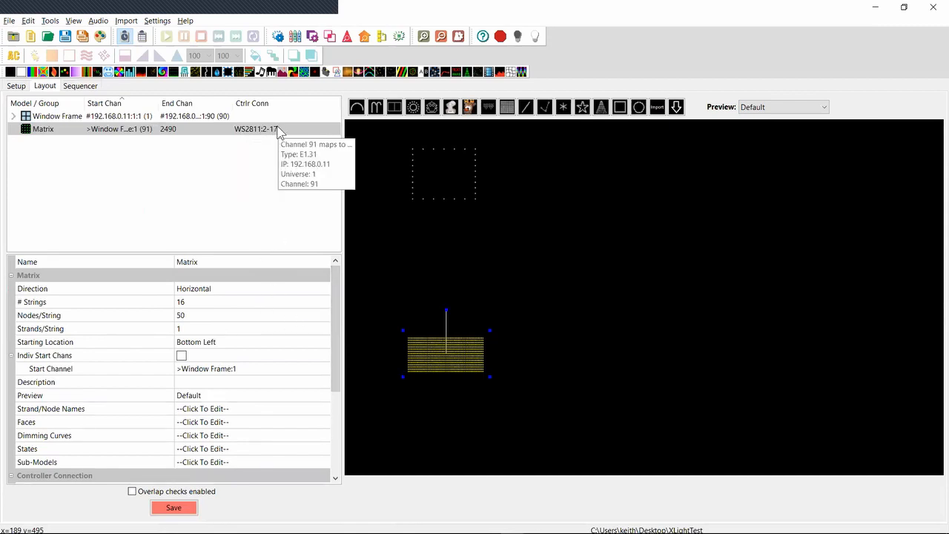
click(184, 304)
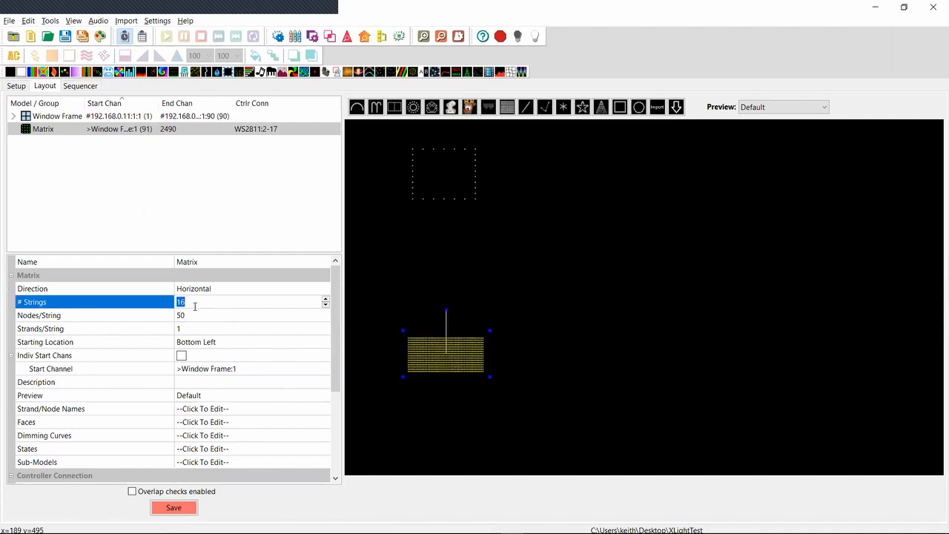
text(8)
key(Tab)
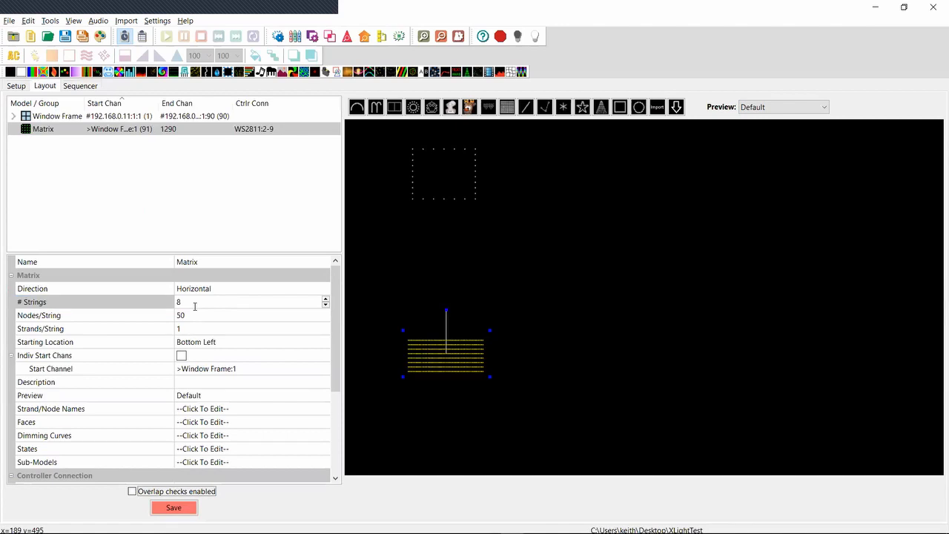
click(194, 314)
key(Tab)
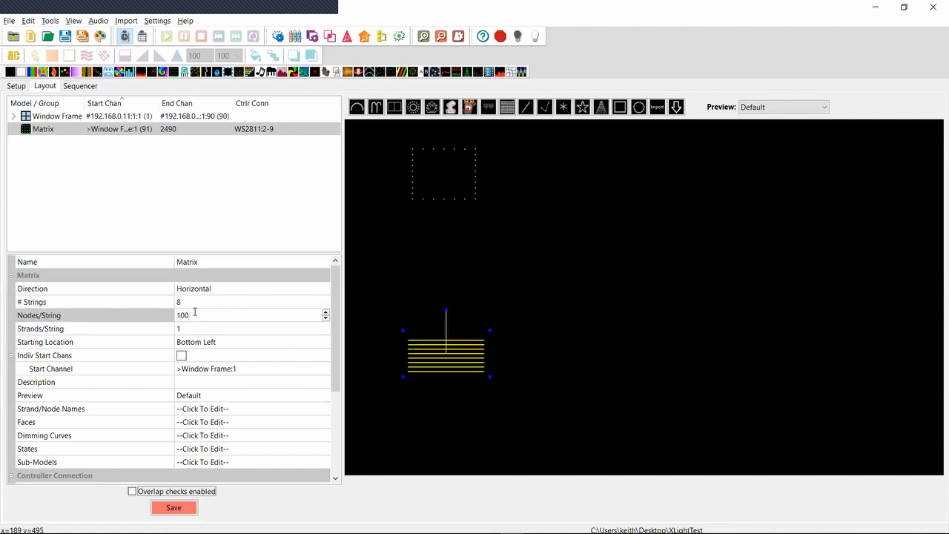
click(194, 328)
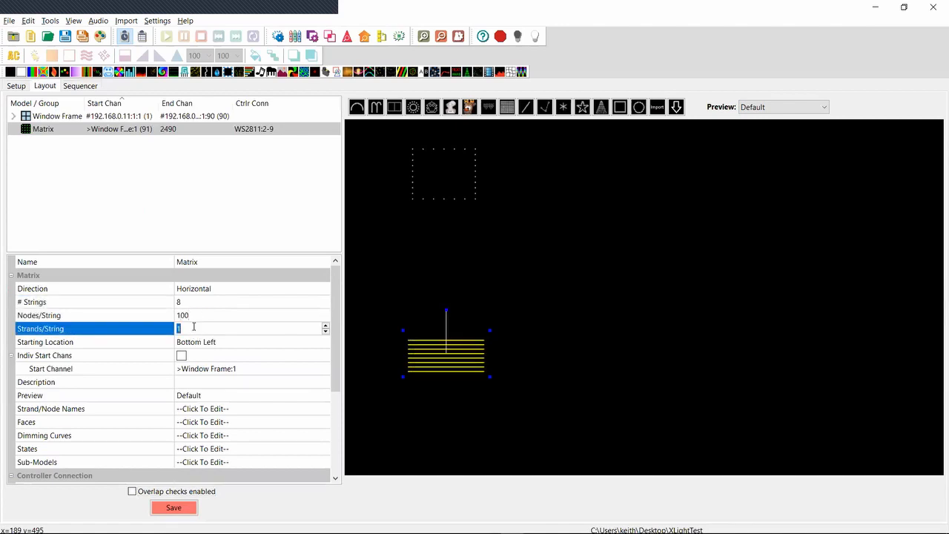
text(2)
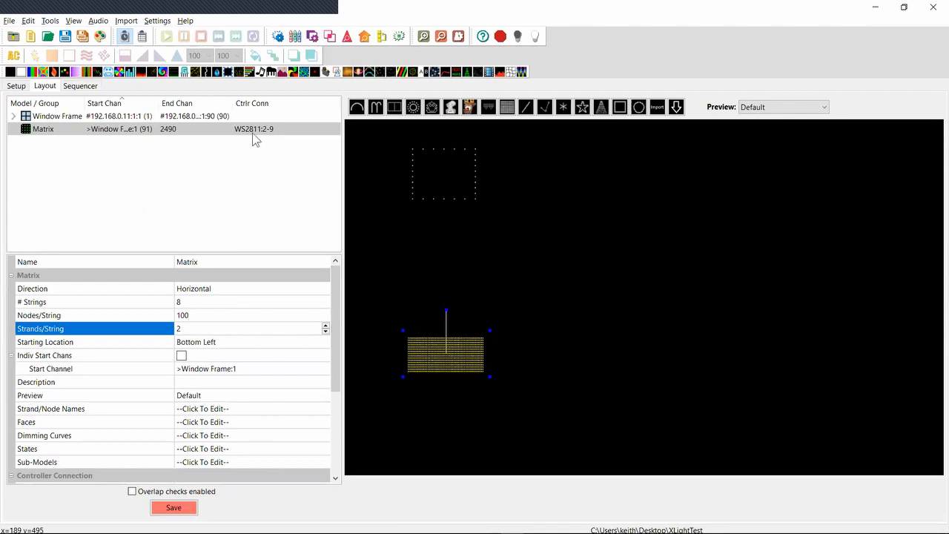
mouse_move(266, 135)
key(alt+Tab)
key(alt+Tab)
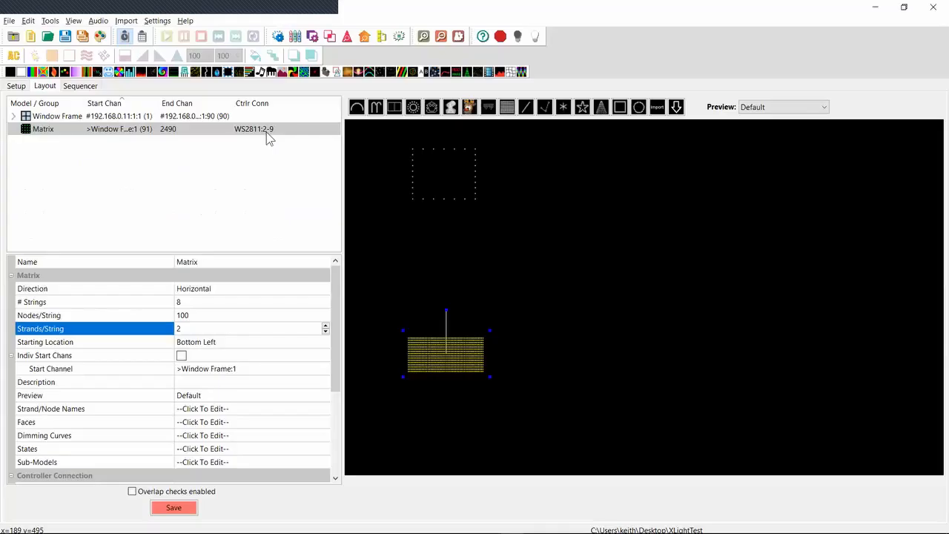
Enable null pixels in the Matrix model's controller connection and set their number to 1
scroll(326, 426, down, 4)
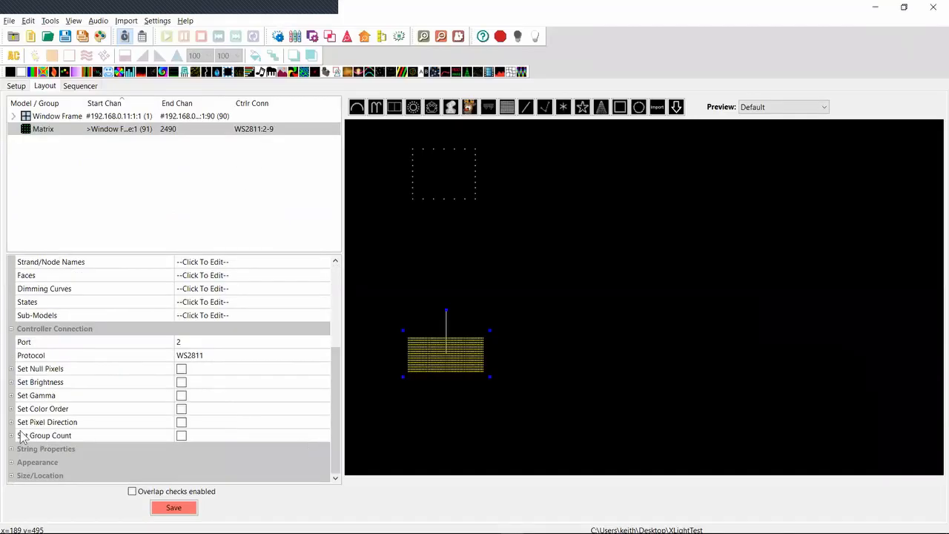
click(181, 369)
click(179, 381)
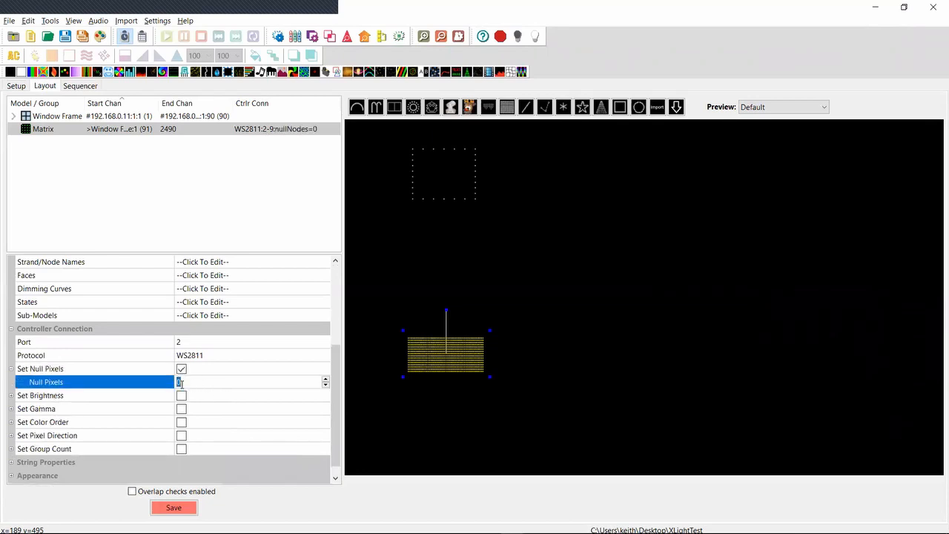
key(Tab)
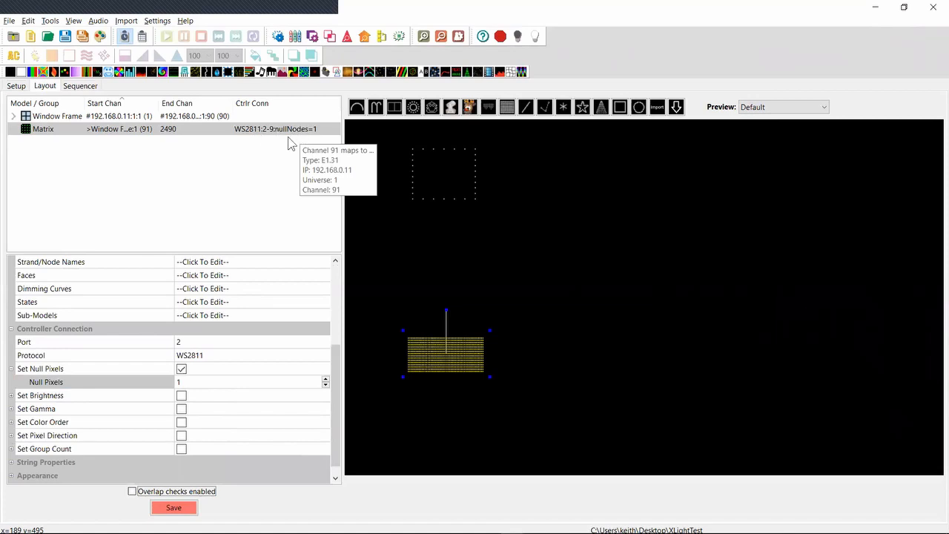
Switch to the Notepad++ release notes, highlight the 2018.47 entry about the file location cleanup tool, and return to xLights
key(alt+Tab)
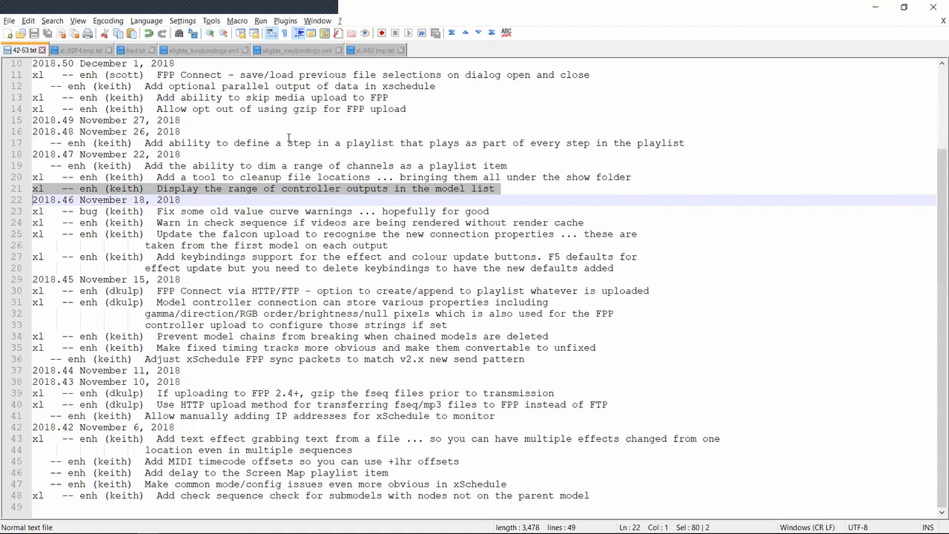
key(Up)
key(Up)
key(shift+Down)
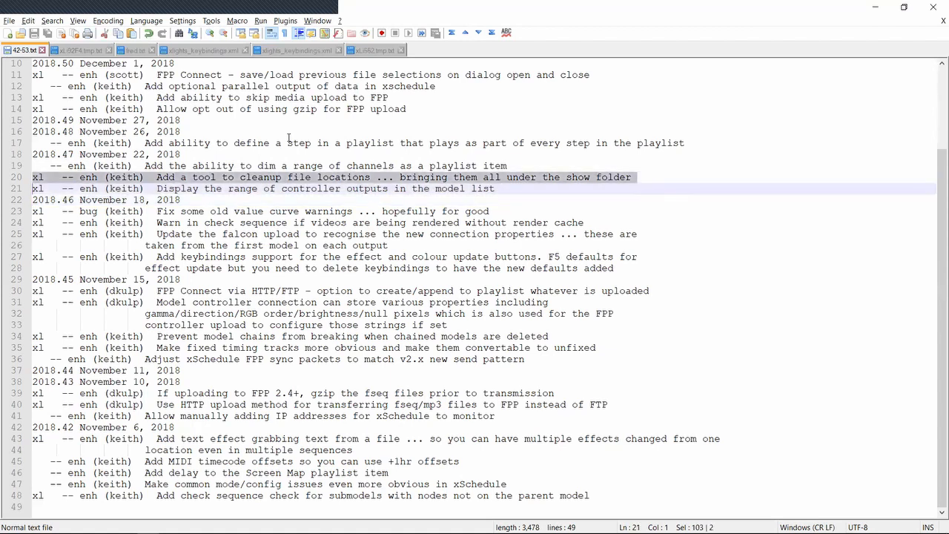
key(alt+Tab)
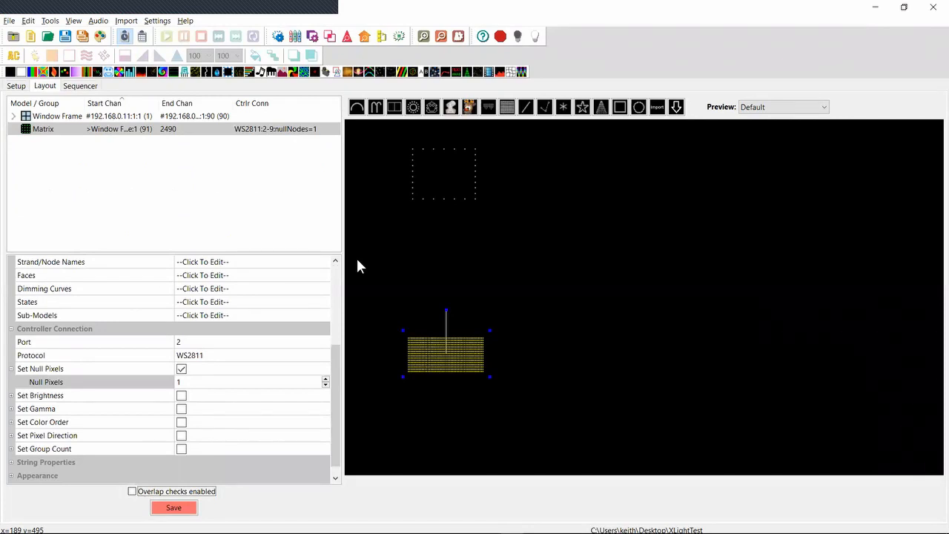
Return to the sequencer and browse for the Video effect's file, opening the Stash folder on the Desktop
click(439, 346)
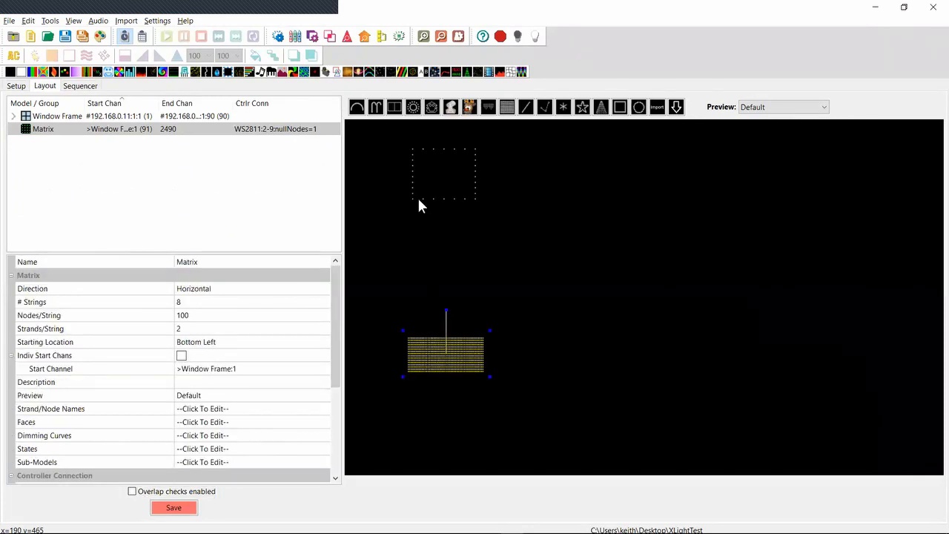
click(93, 85)
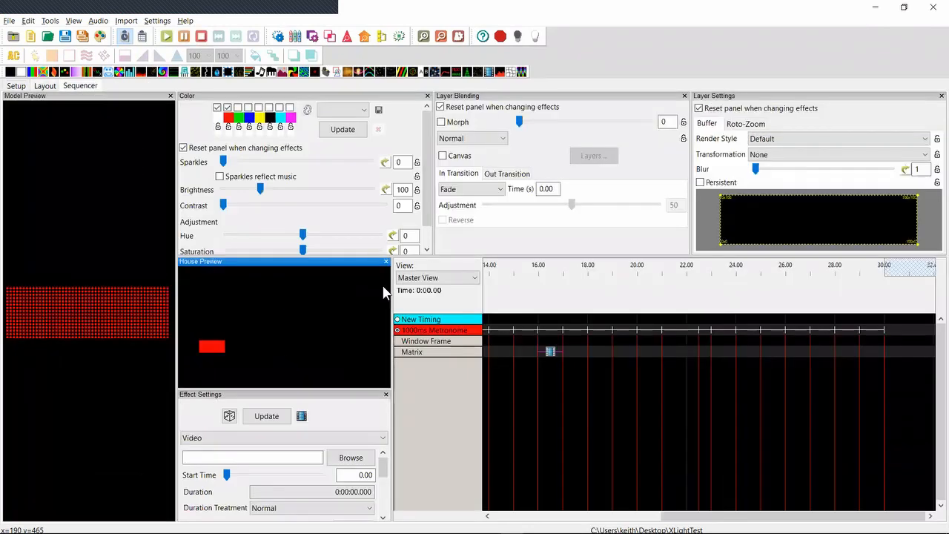
click(350, 457)
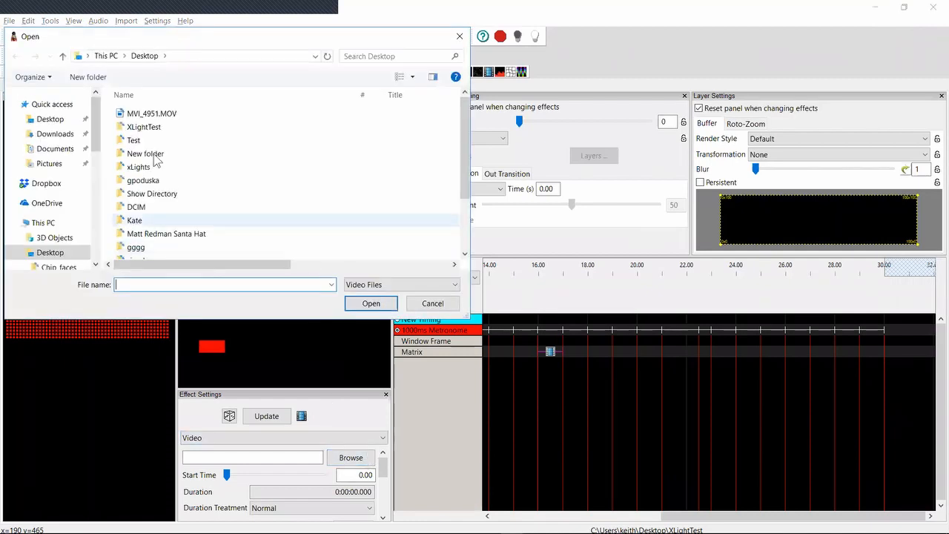
click(59, 121)
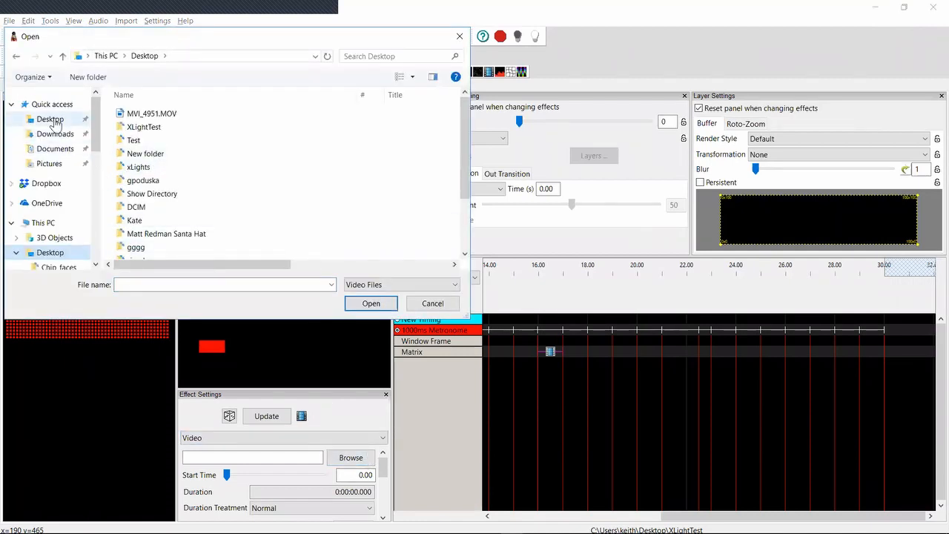
click(198, 252)
scroll(199, 252, down, 2)
key(Down)
key(Down)
key(Down)
key(Down)
key(Down)
key(Down)
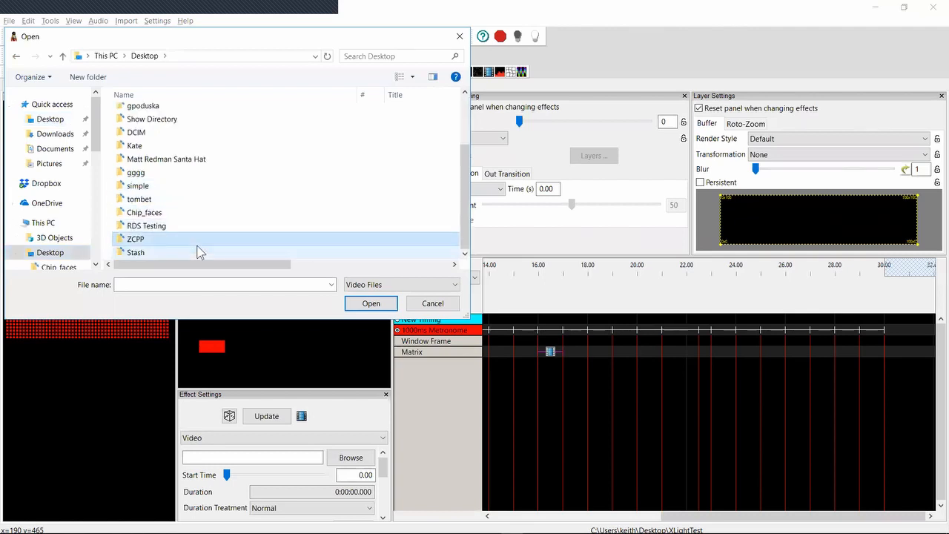
key(Return)
Open the Miscelaneous Lights Stuff folder inside Stash
key(Down)
key(Down)
key(Down)
key(Down)
key(Down)
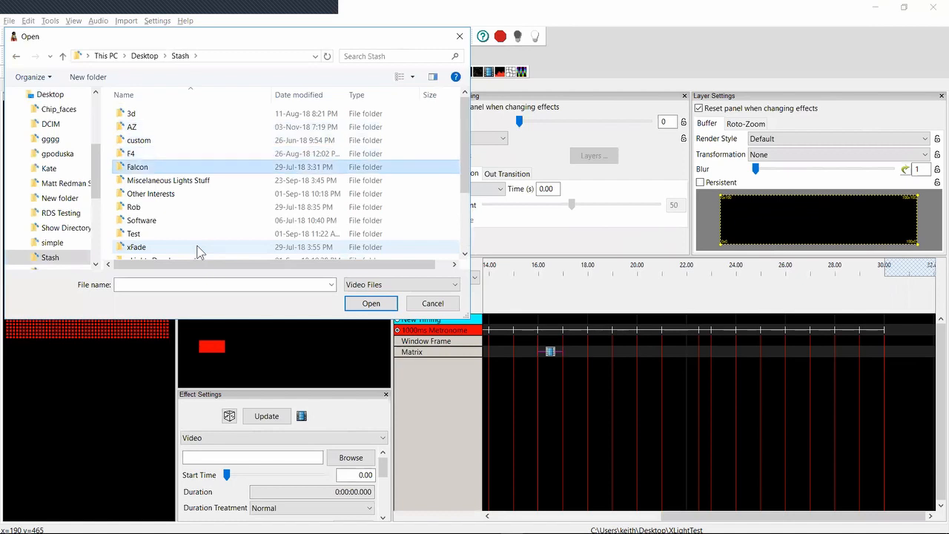
key(Return)
Load crawling_bubbles.mov from the Miscelaneous Lights Stuff folder into the Video effect
key(Down)
key(Down)
key(Down)
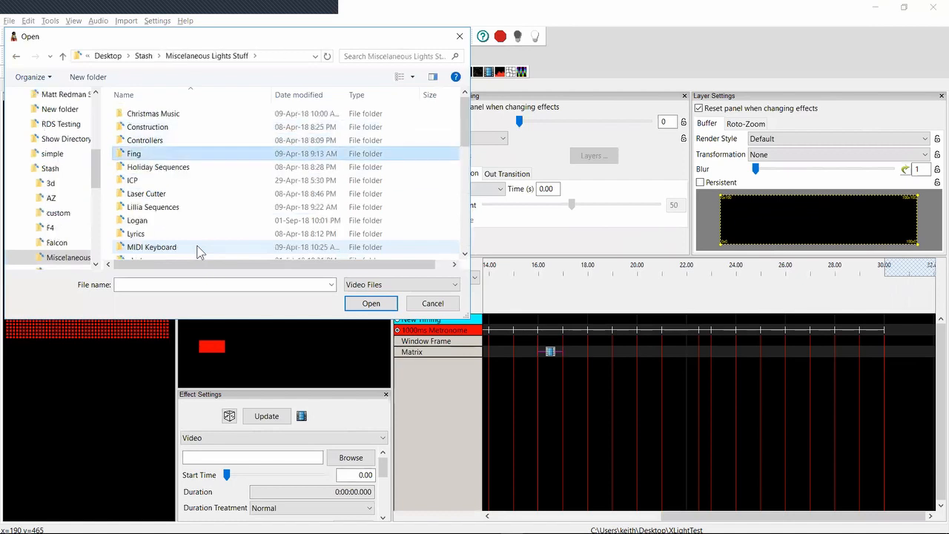
key(Down)
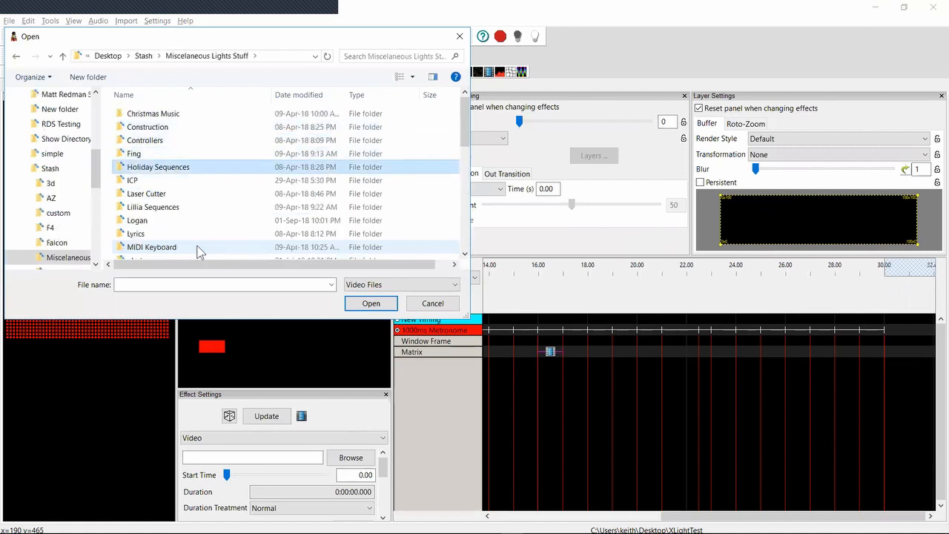
key(Down)
key(Down)
key(Down)
key(Down)
key(Down)
key(Down)
key(Down)
key(Down)
key(Down)
key(Down)
key(Down)
key(Down)
key(Down)
key(Down)
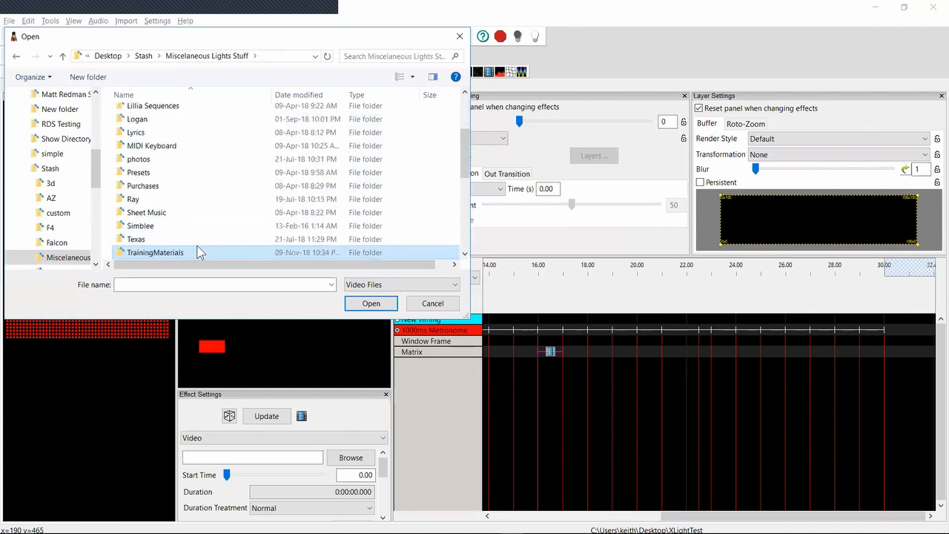
key(Down)
key(Down)
key(Down)
key(Down)
key(Down)
key(Down)
key(Down)
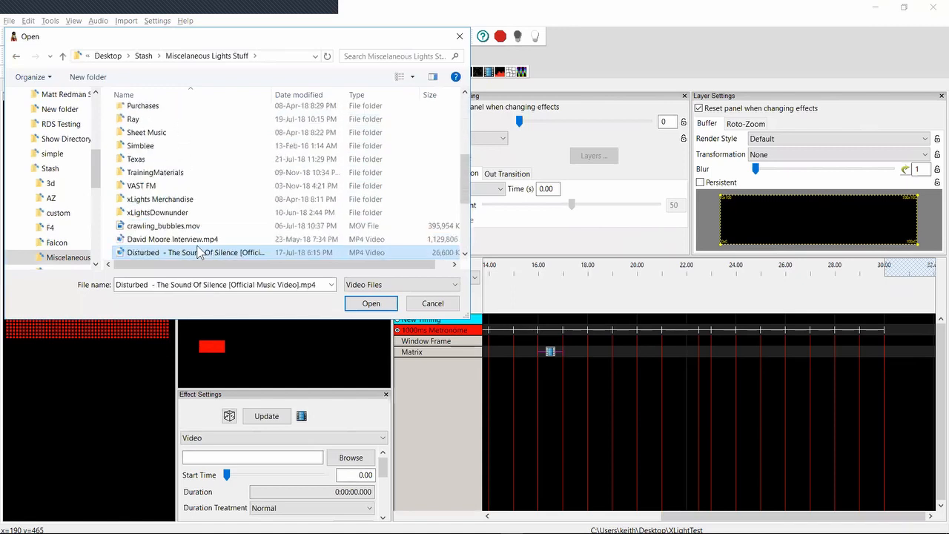
key(Up)
key(Up)
key(Up)
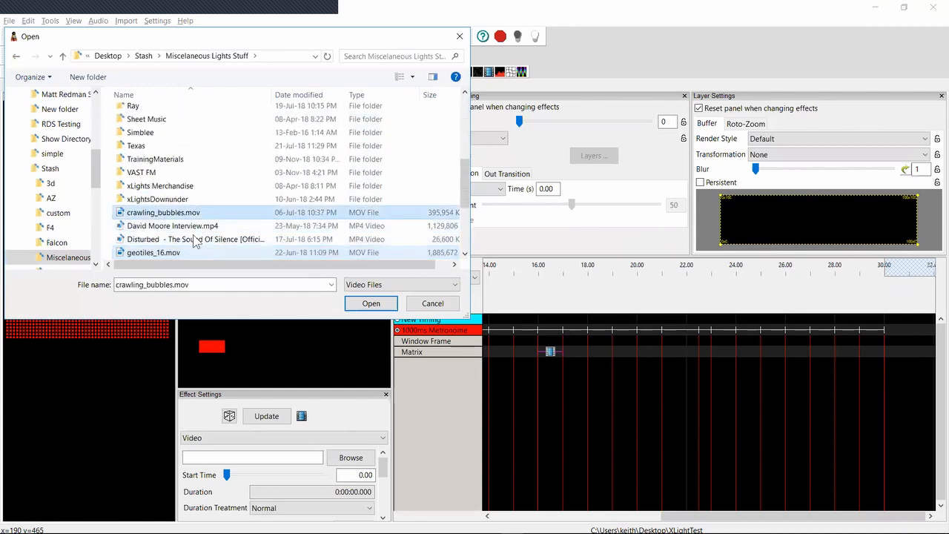
key(Return)
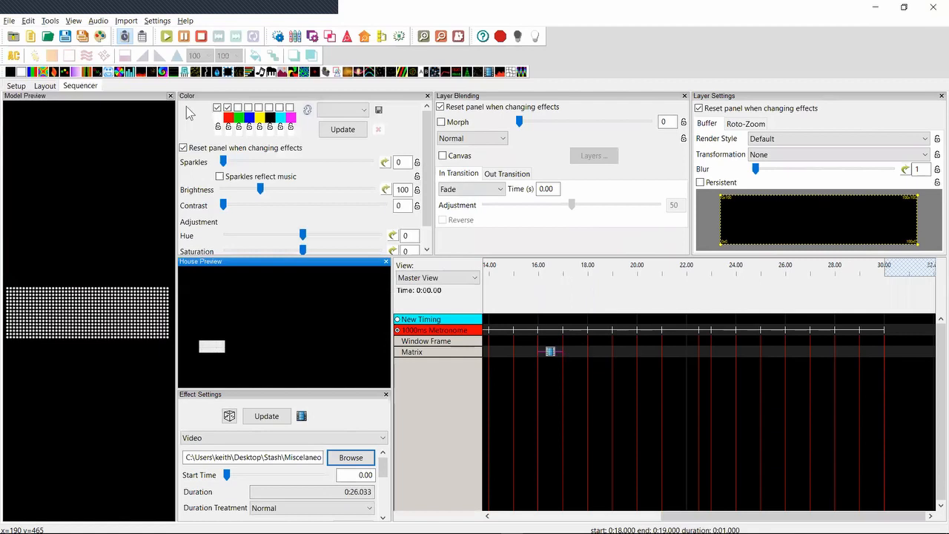
Add a Pictures effect to the Matrix row between 18 and 19 seconds and load xlights_background.jpg into it
drag(261, 72, 599, 349)
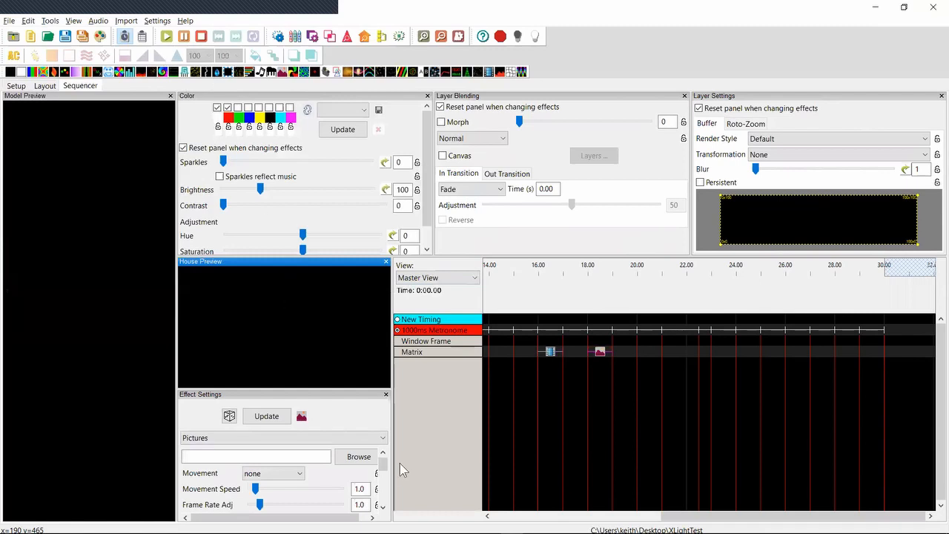
click(355, 457)
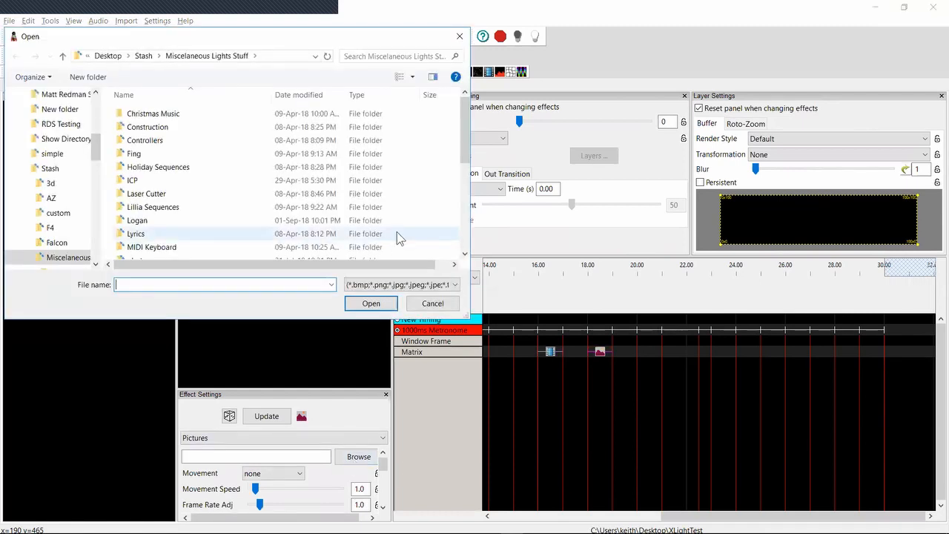
scroll(460, 216, down, 5)
scroll(459, 215, down, 2)
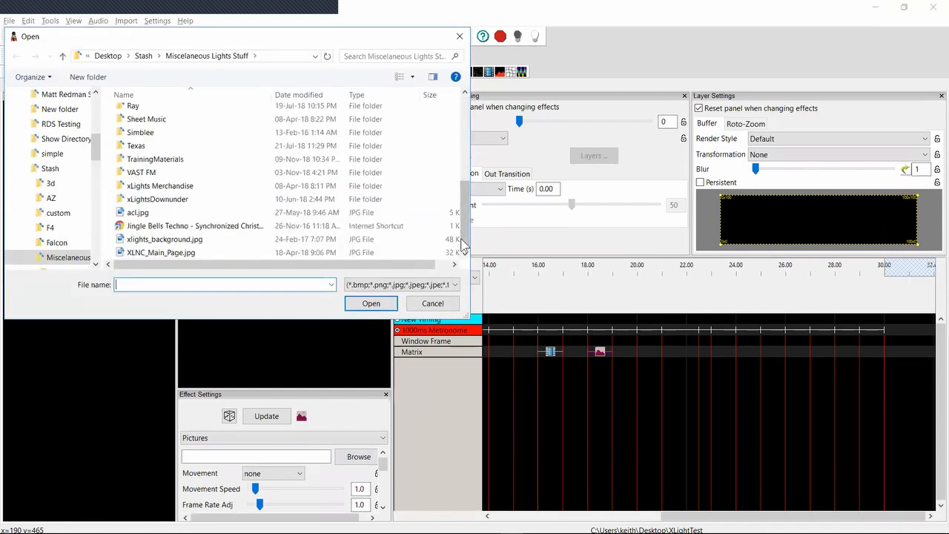
click(184, 242)
double_click(184, 243)
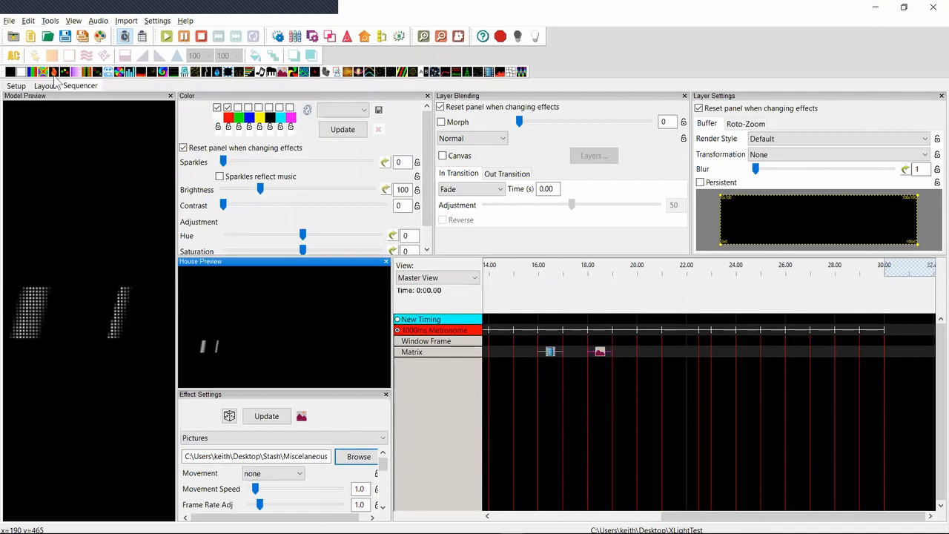
Run Cleanup File Locations on the sequence and inspect the file path of the Pictures effect at 18 seconds on the Matrix row
click(50, 20)
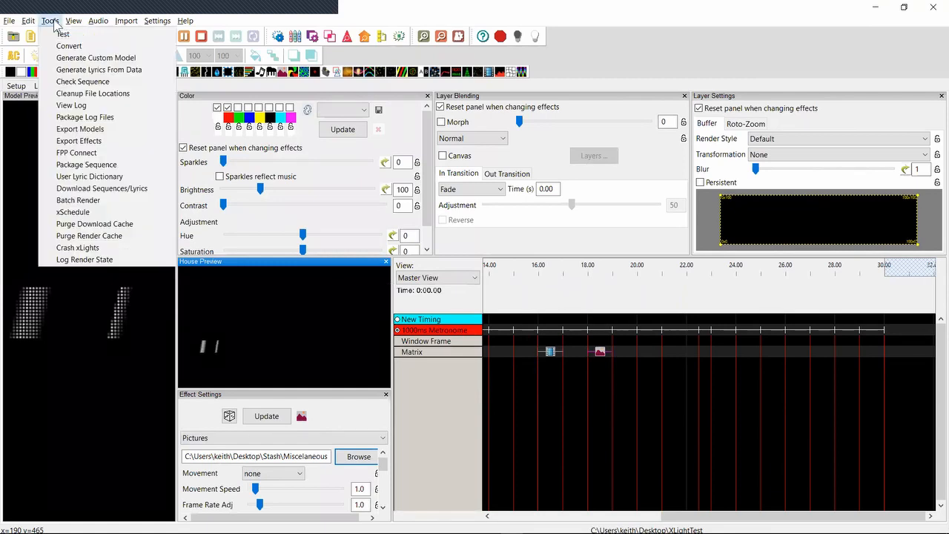
click(80, 94)
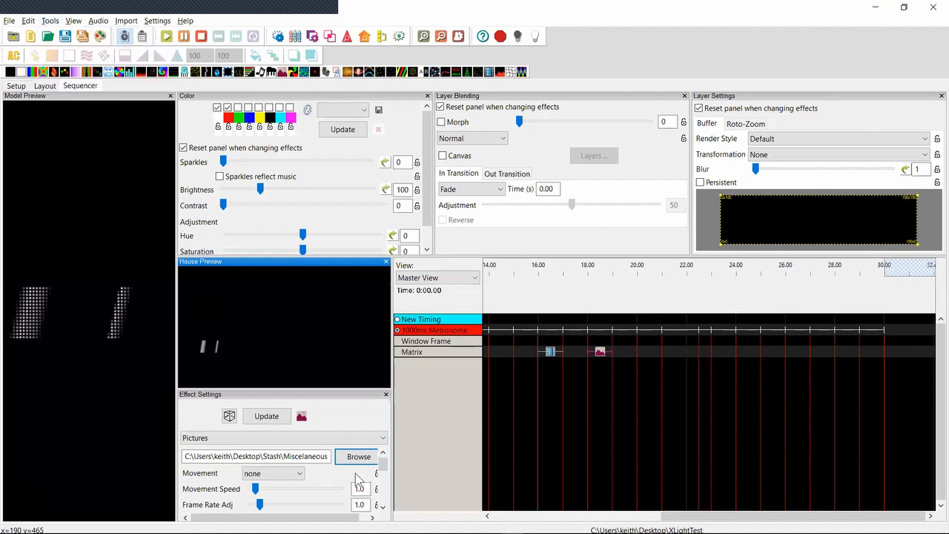
click(602, 352)
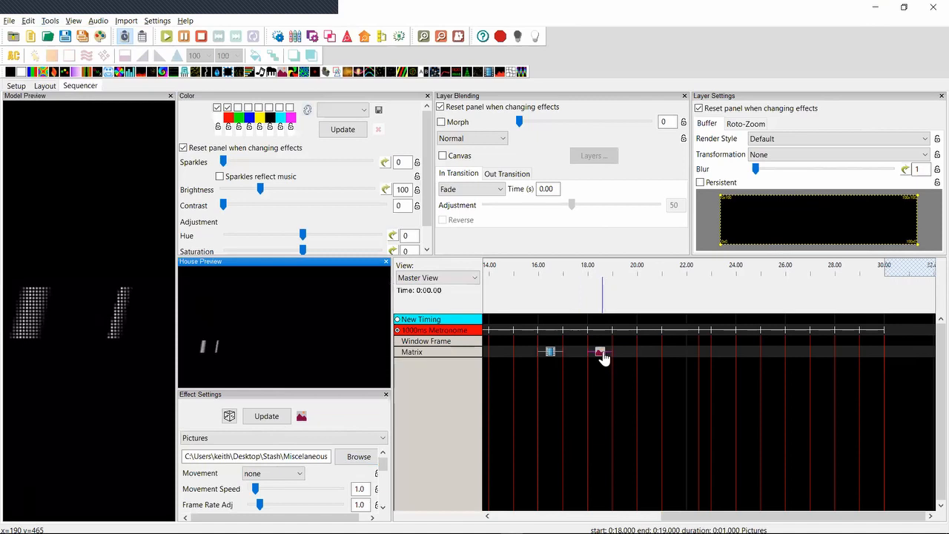
click(602, 354)
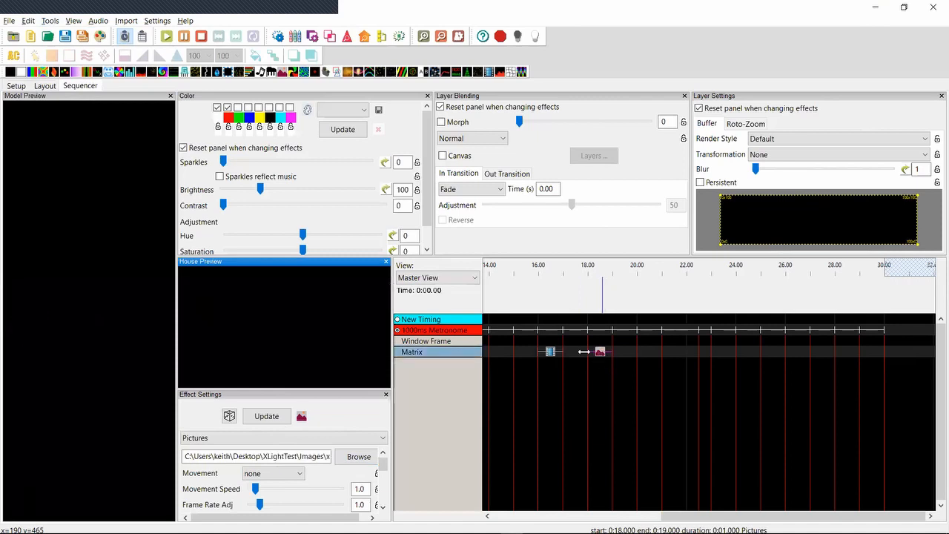
double_click(278, 456)
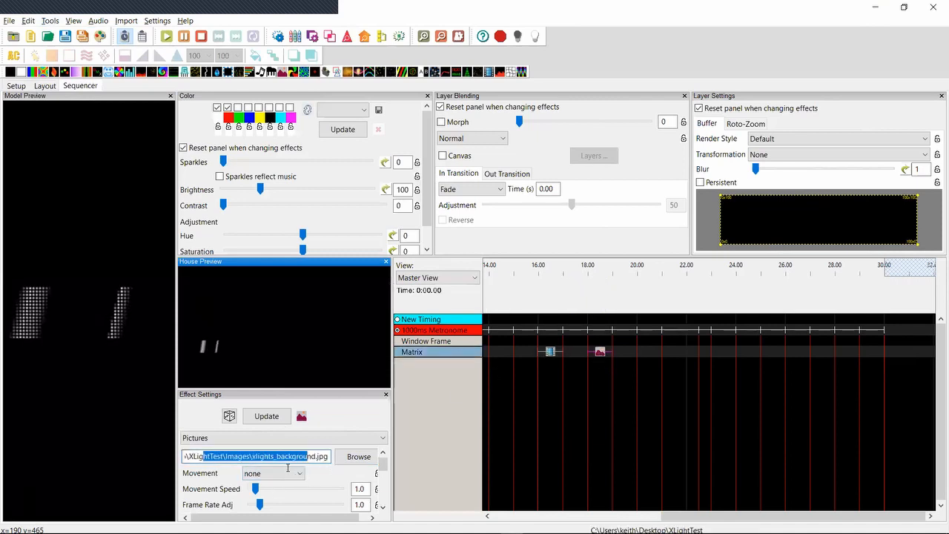
click(204, 459)
Switch to File Explorer and inspect the contents of the Videos and Images folders inside XLightTest
key(alt+Tab)
key(alt+Tab)
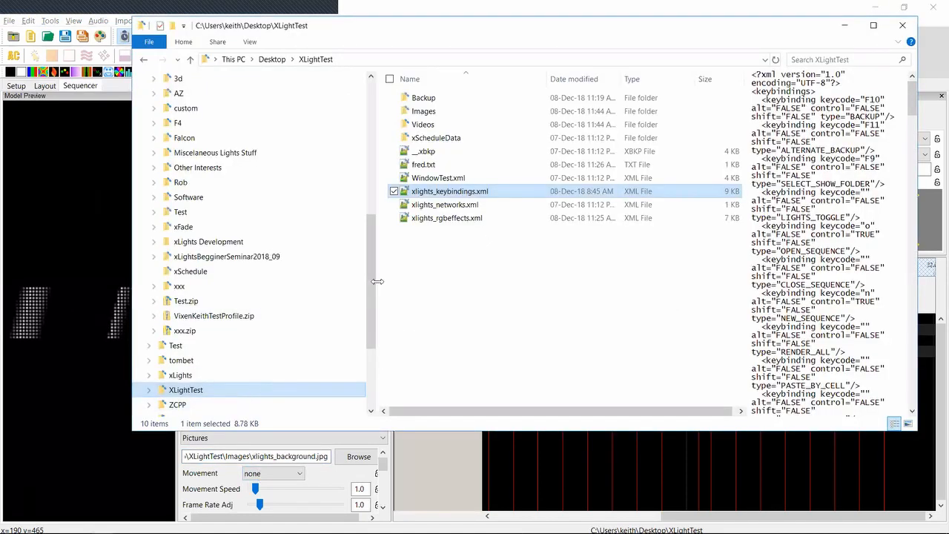
click(434, 127)
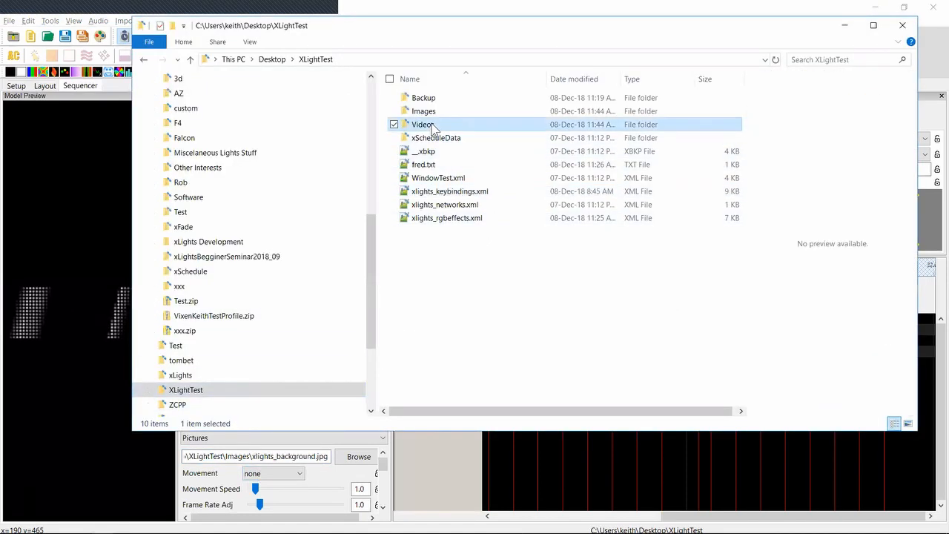
click(434, 127)
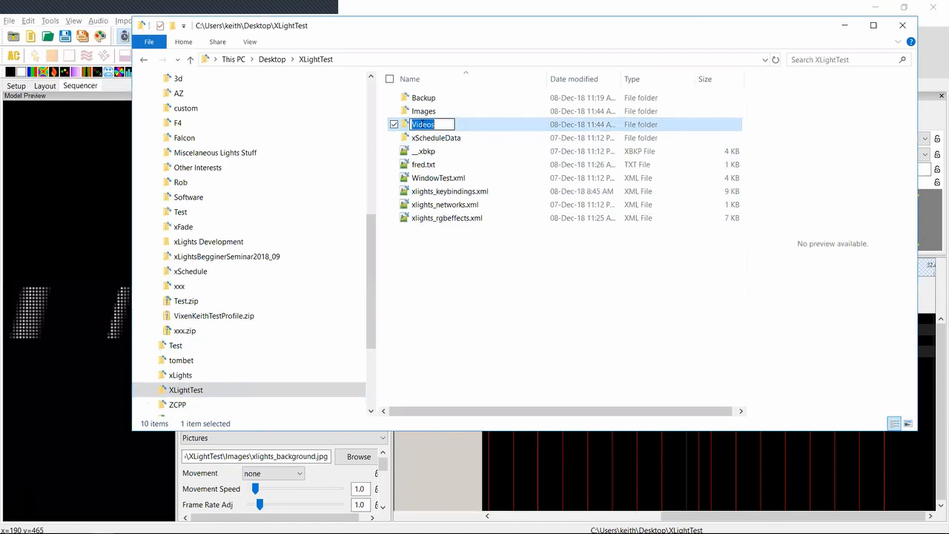
double_click(420, 130)
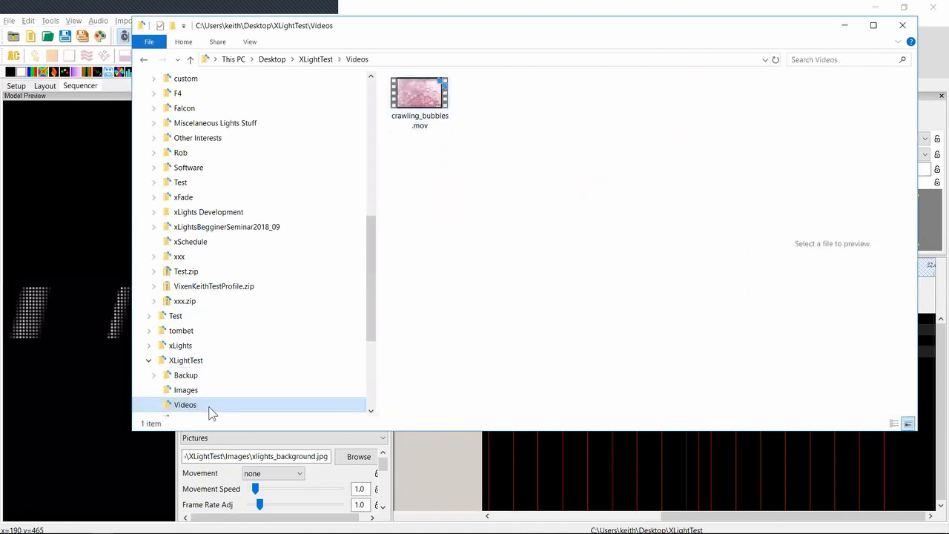
click(185, 393)
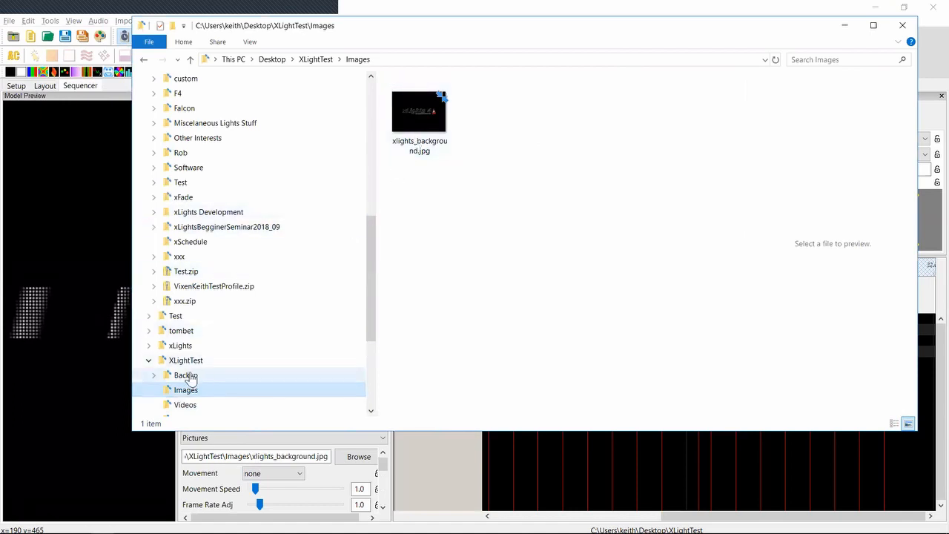
click(186, 362)
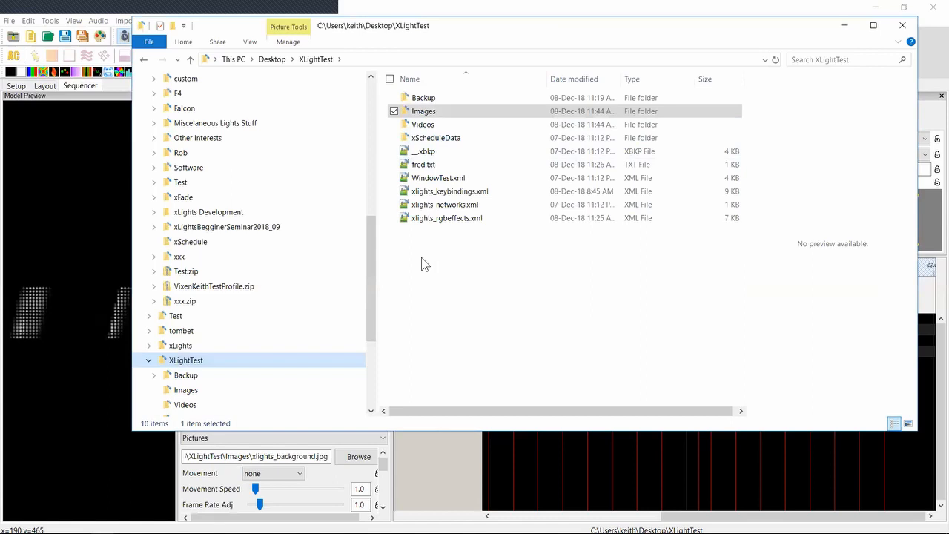
Return to xLights and save the sequence as ddd
key(alt+Tab)
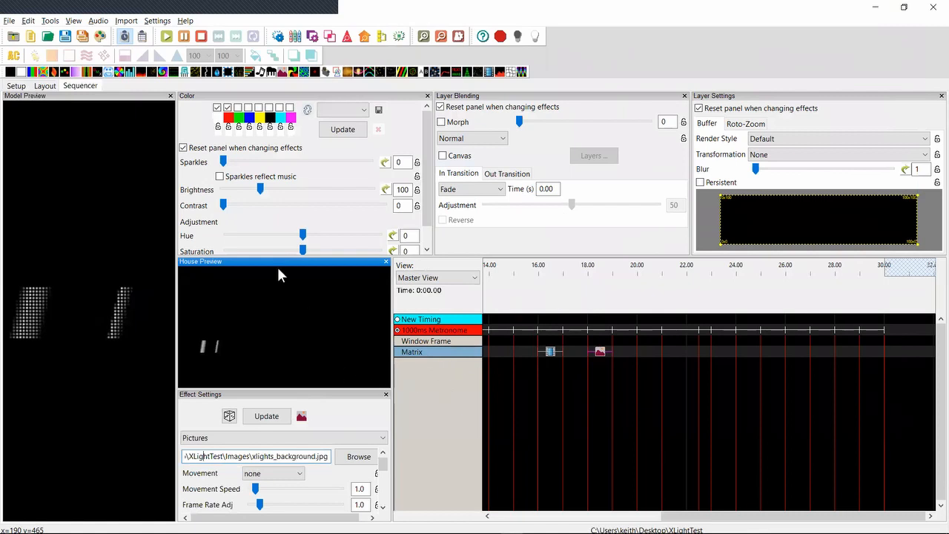
click(65, 39)
text(ddd)
key(Return)
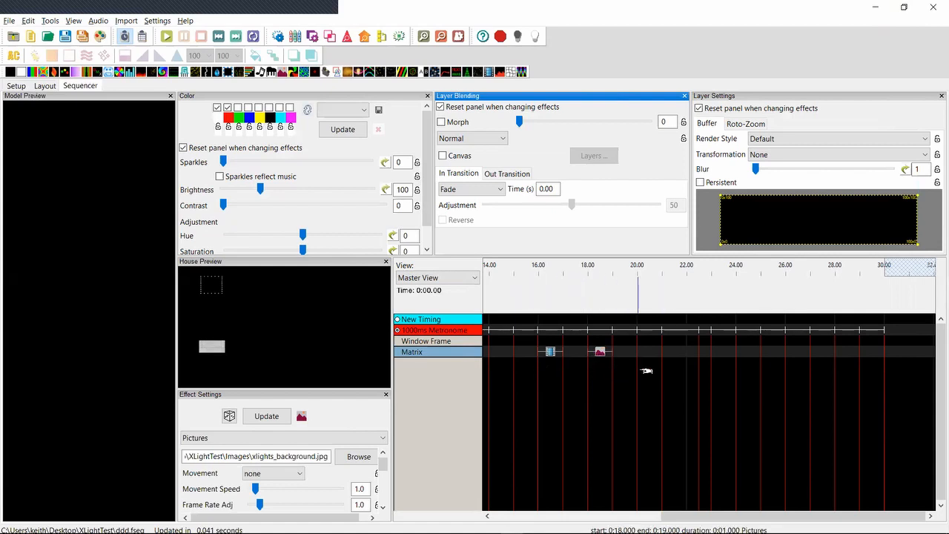
Switch to the 42-53.txt release notes in Notepad++ and highlight the 2018.50 entry about FPP Connect saving and loading file selections
key(alt+Tab)
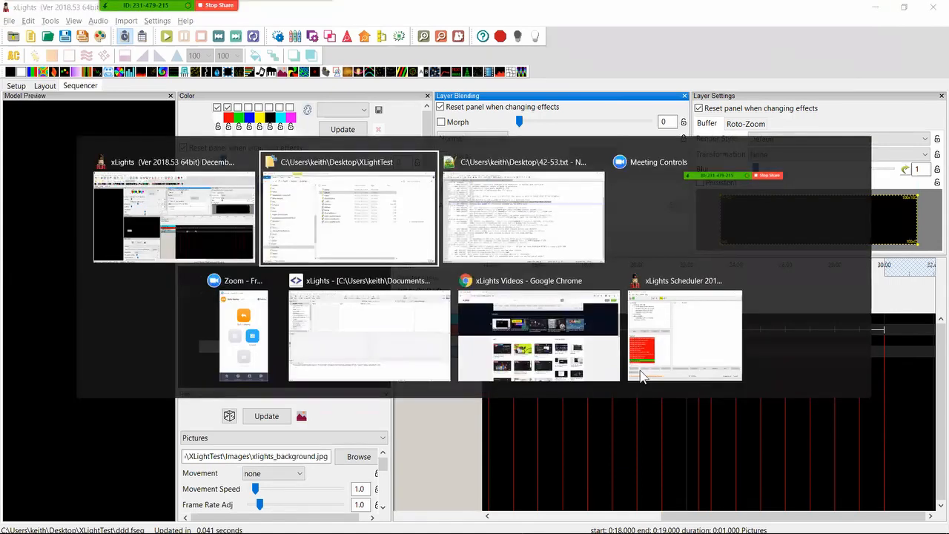
key(alt+Tab)
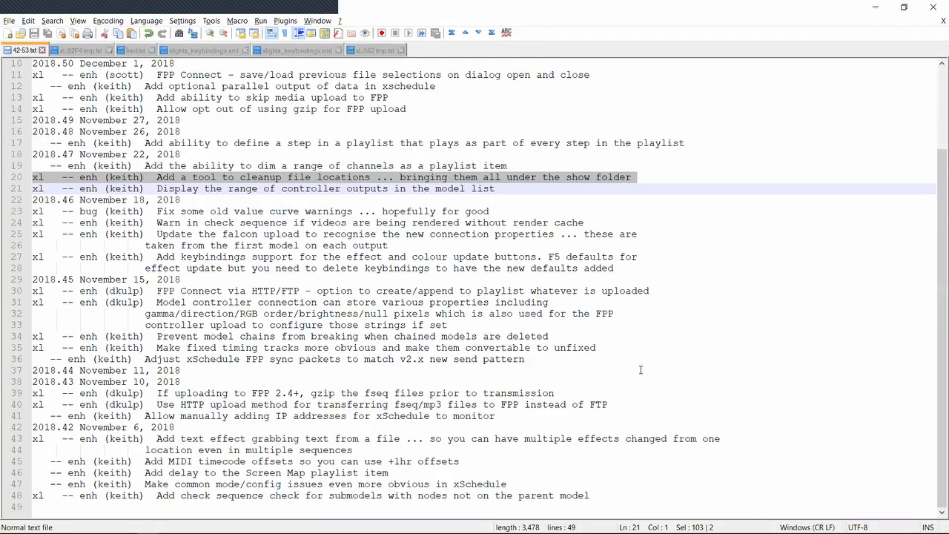
key(Up)
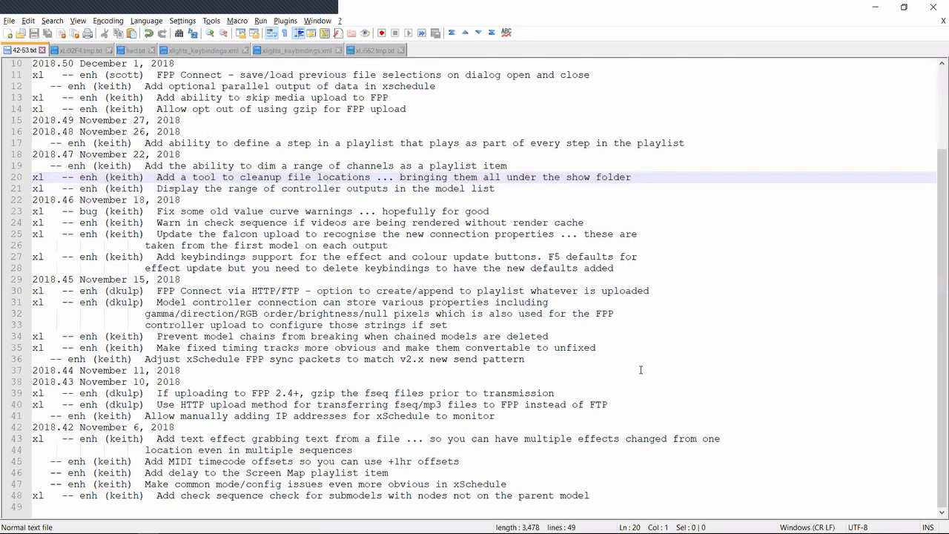
key(Up)
key(Up)
key(Up)
key(Up)
key(Up)
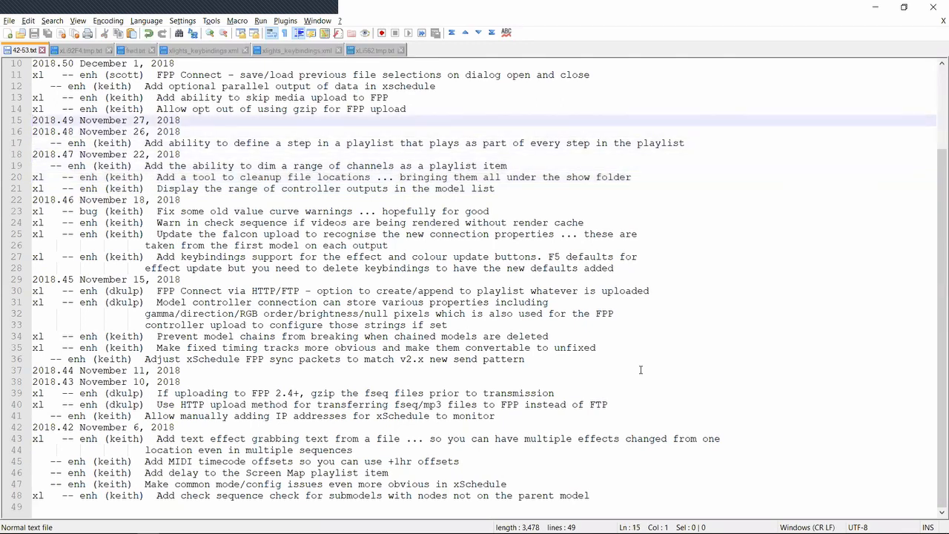
key(Up)
key(Up)
key(Up)
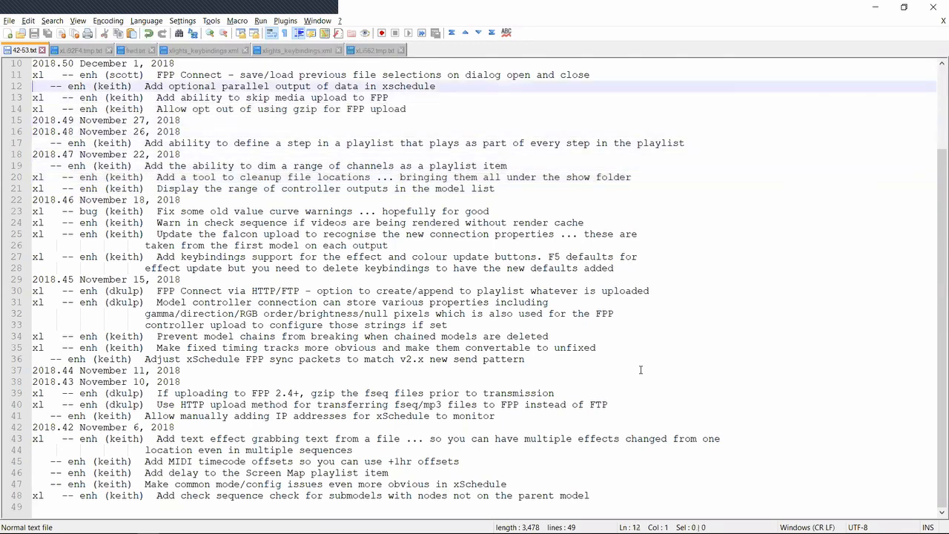
key(Up)
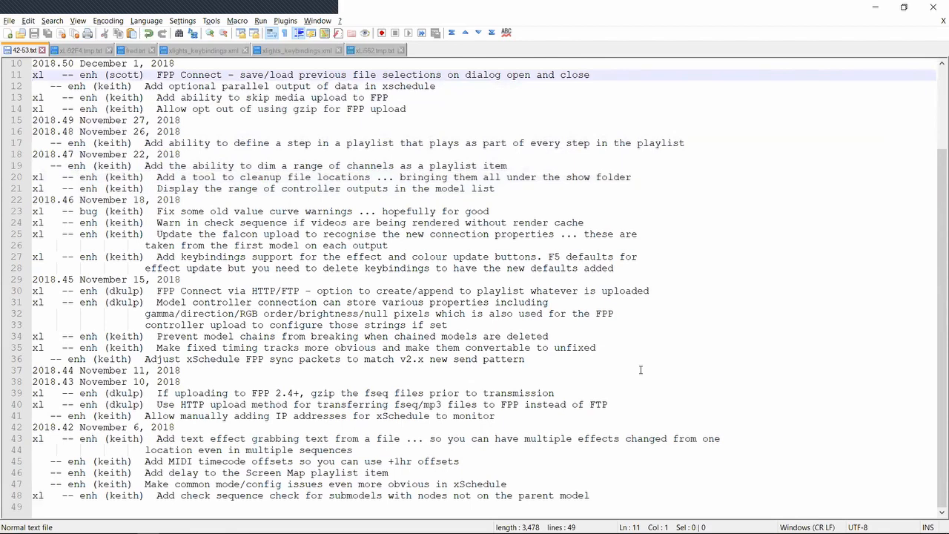
key(shift+Down)
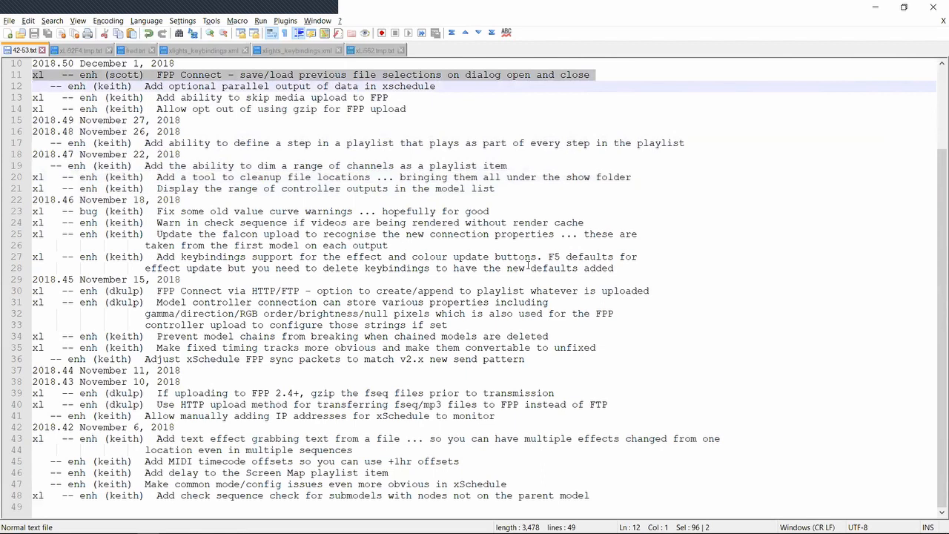
Review the newest release notes at the start of the file, ending on the 2018.51 entry about render cancel in keybindings
key(Up)
key(Up)
key(Up)
key(Up)
key(Up)
key(Up)
key(Up)
key(Up)
key(Up)
key(Up)
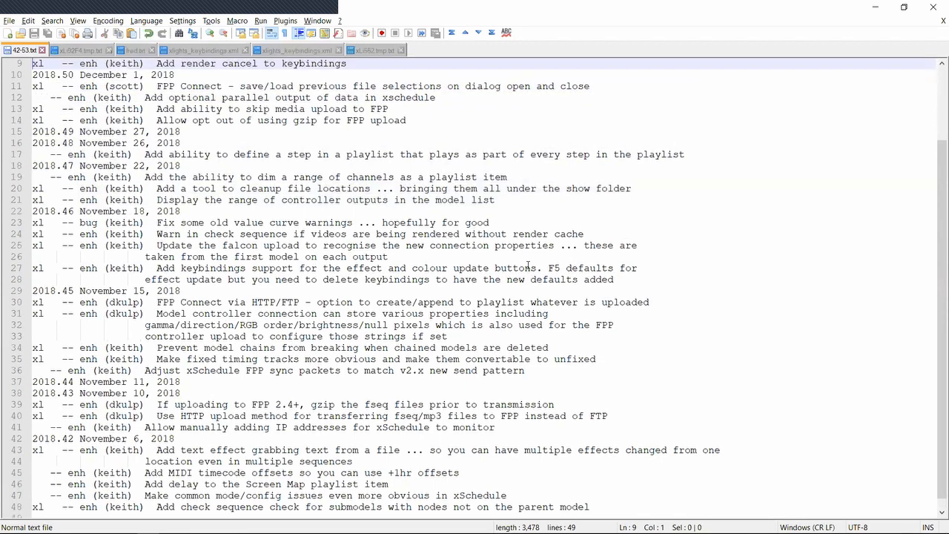
key(Up)
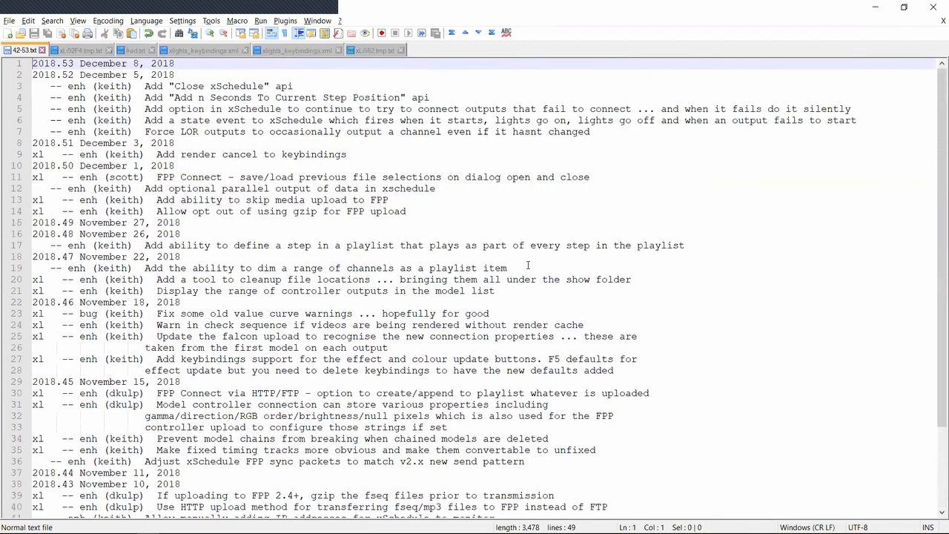
key(Down)
key(Down)
key(Down)
key(Down)
key(Down)
key(Down)
key(Down)
key(Down)
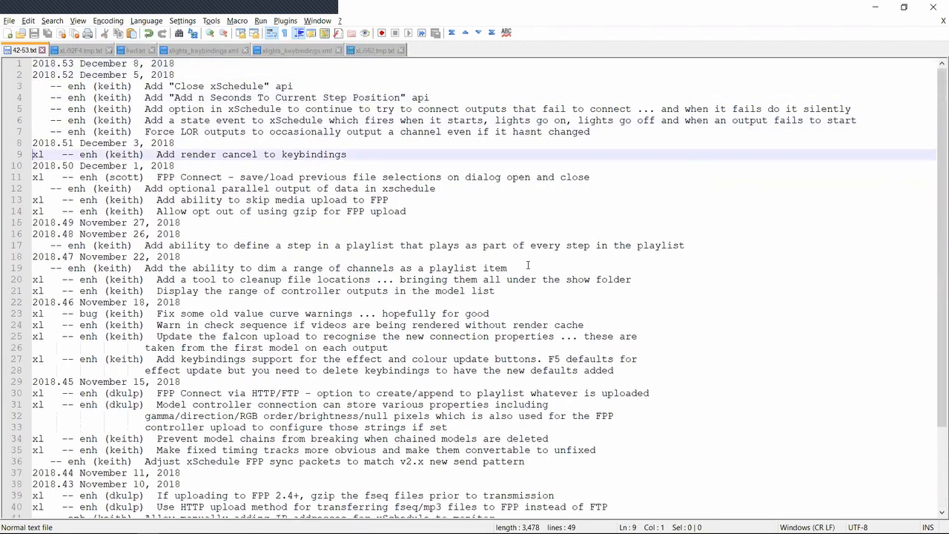
Switch to xLights, open FPP Connect and view the selection options for its sequence file list
key(alt+Tab)
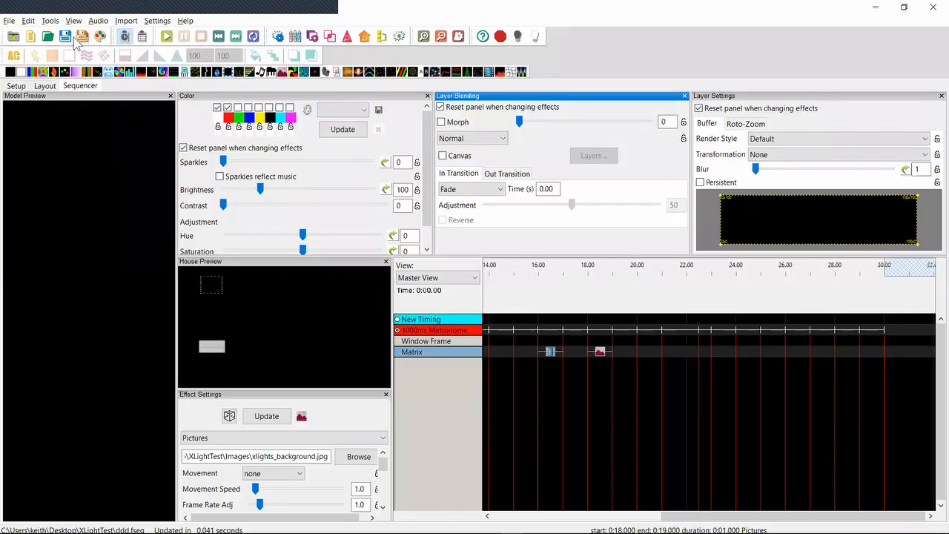
click(53, 23)
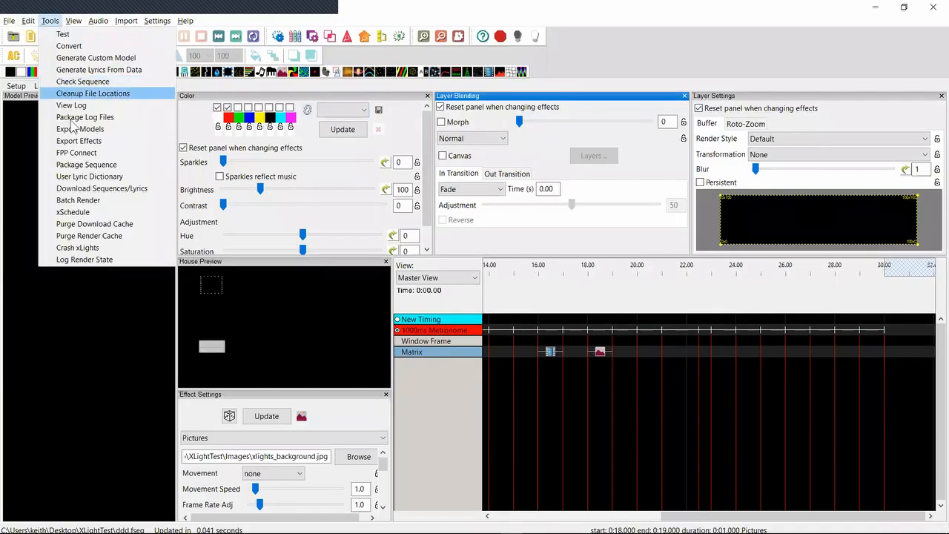
click(78, 153)
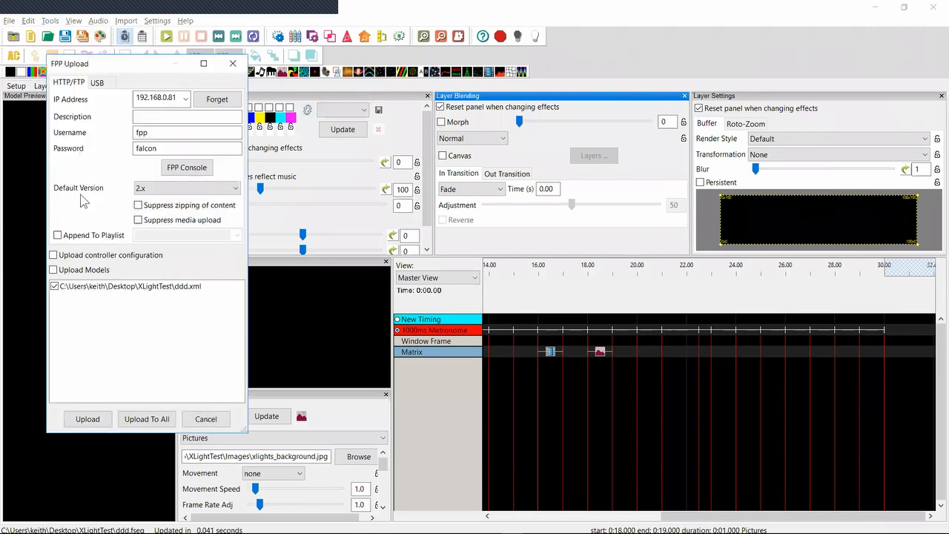
right_click(130, 322)
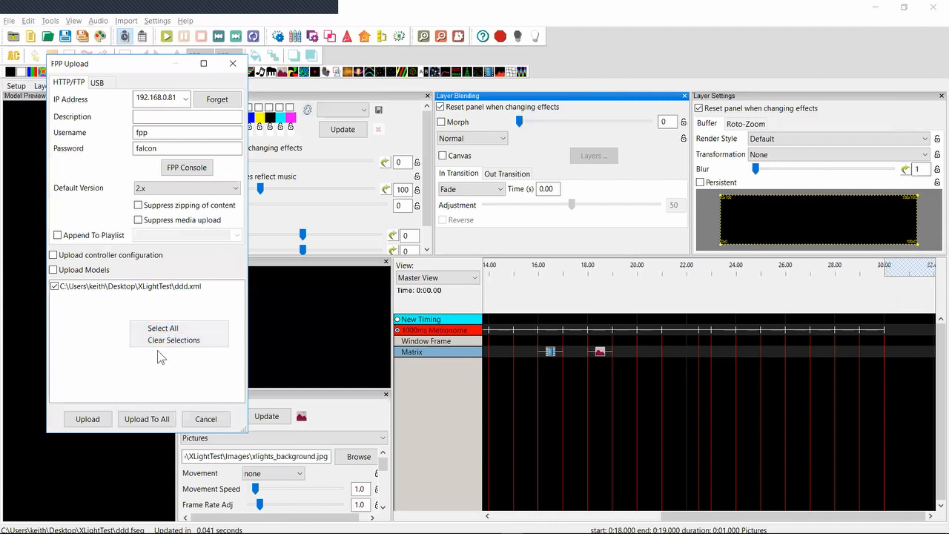
click(111, 346)
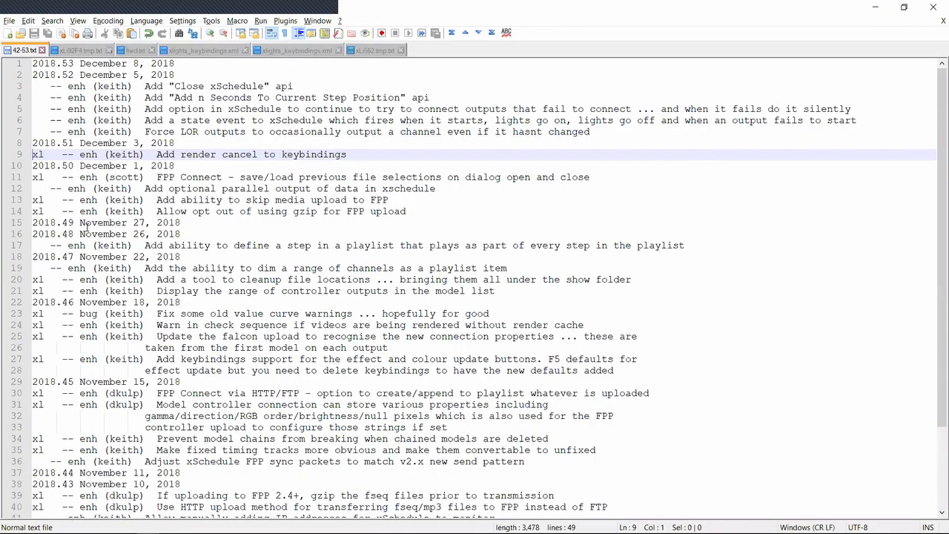
Go back to the release notes, move to the 2018.50 FPP Connect entry and on to the end of the file
key(Down)
key(Down)
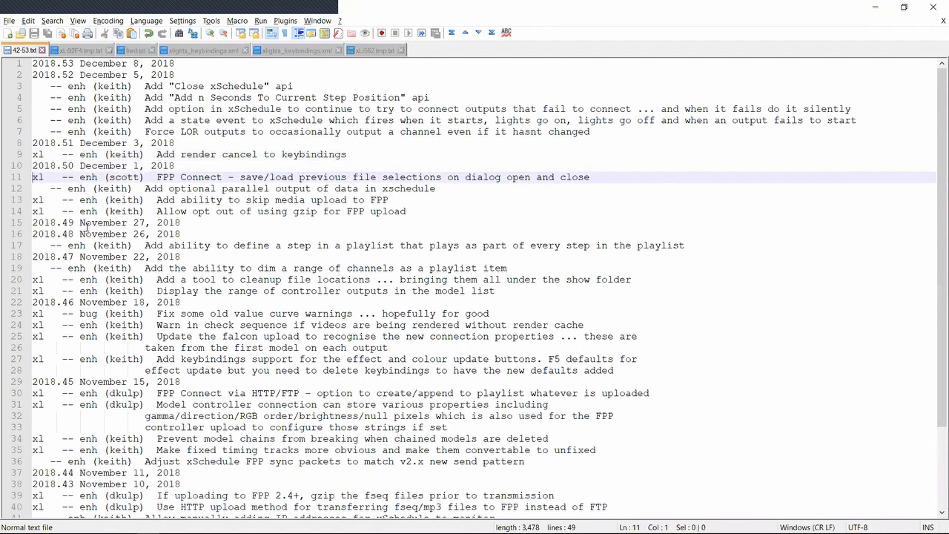
key(ctrl+End)
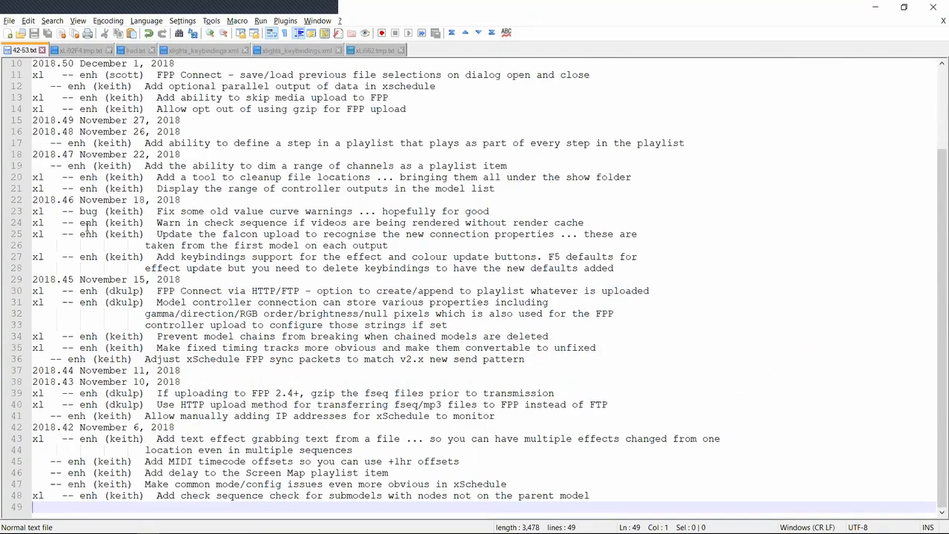
Switch to the xLights Scheduler and maximize its window
key(alt+Tab)
key(alt+Tab)
key(alt+Tab)
key(alt+Tab)
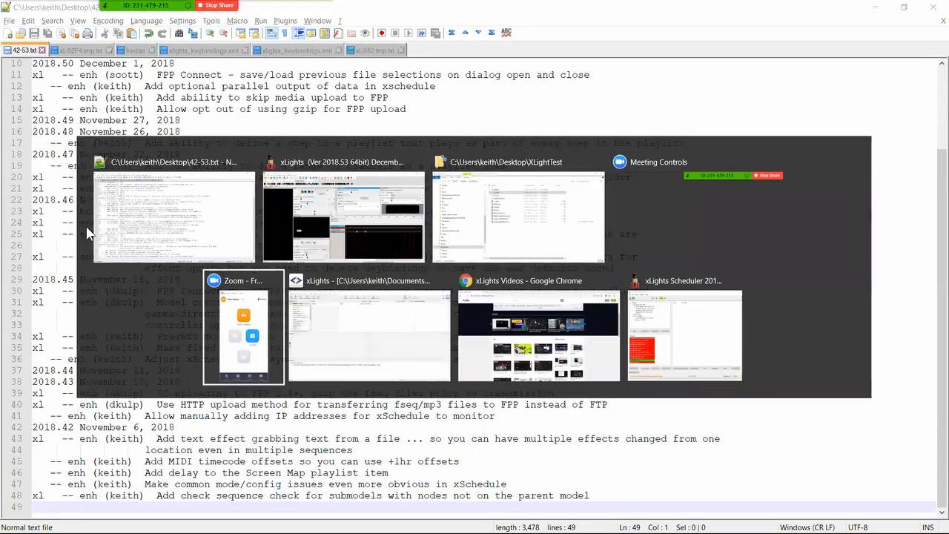
key(alt+Tab)
key(alt+Tab)
key(alt+Tab)
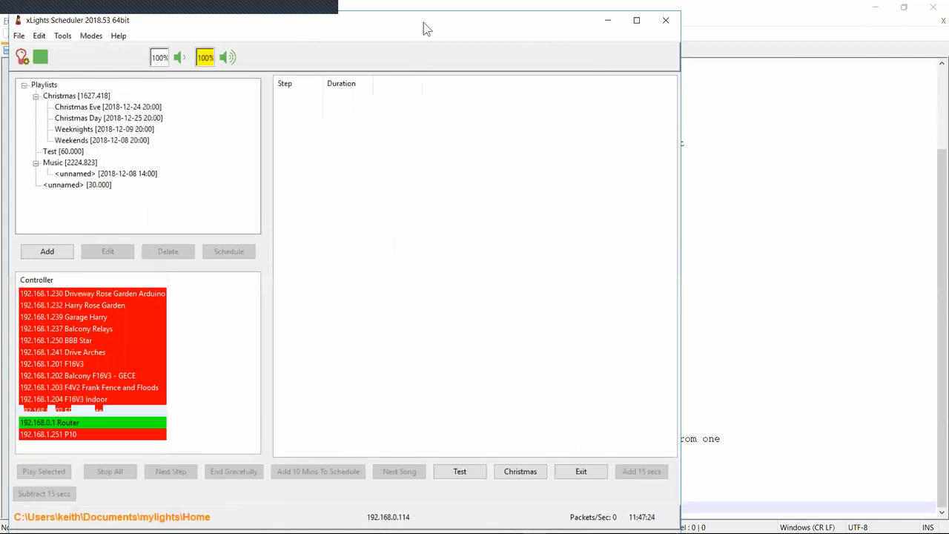
double_click(454, 16)
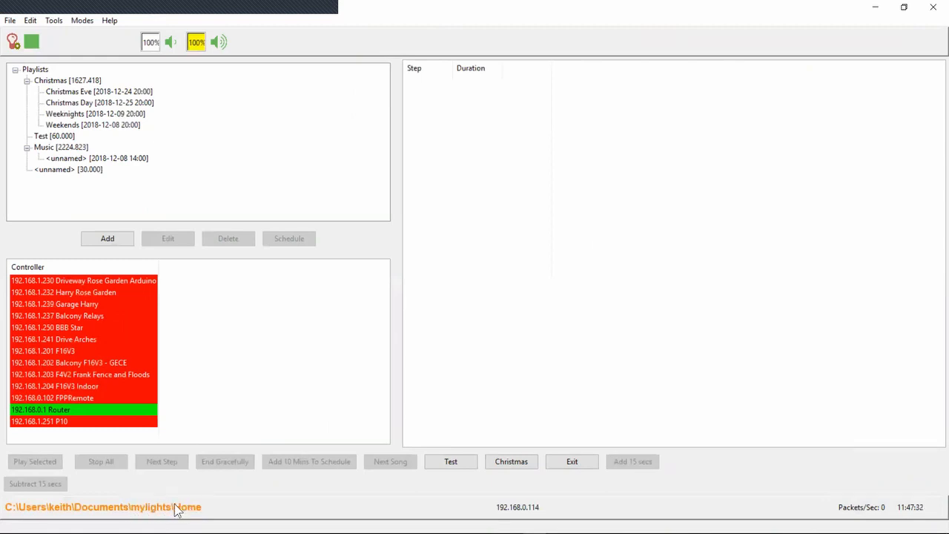
Return to xLights and close the FPP Upload dialog without uploading
key(alt+Tab)
key(alt+Tab)
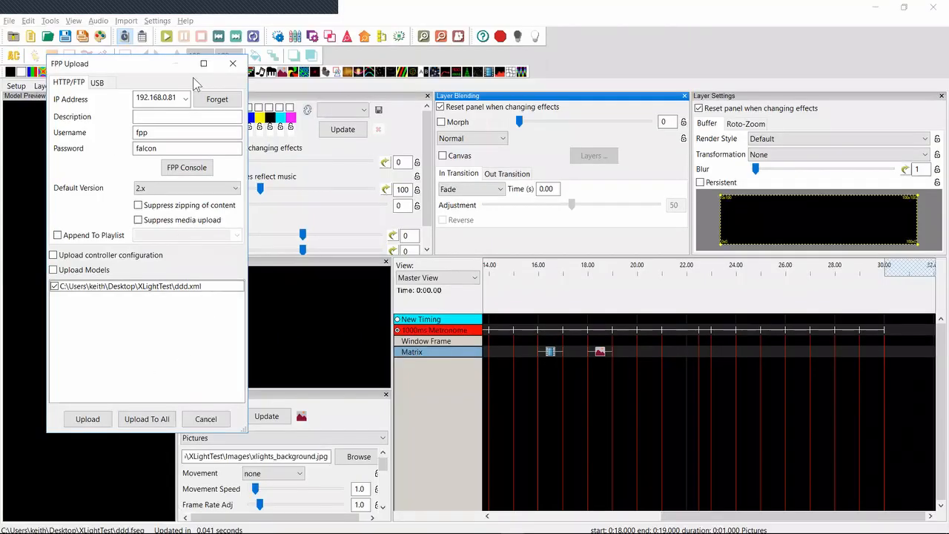
click(233, 63)
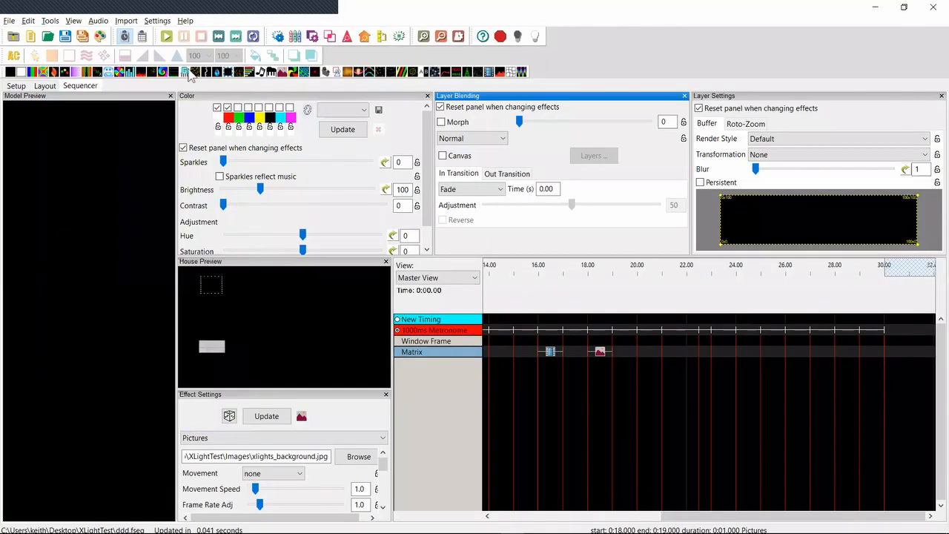
Show the Setup page in xLights, switch to the xLights Scheduler and set its mode to FPP Remote
click(18, 86)
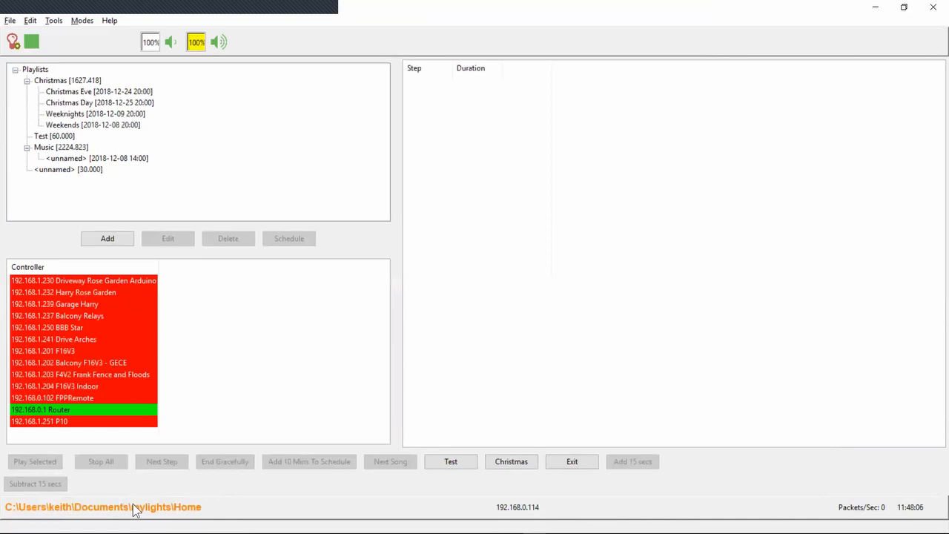
click(83, 21)
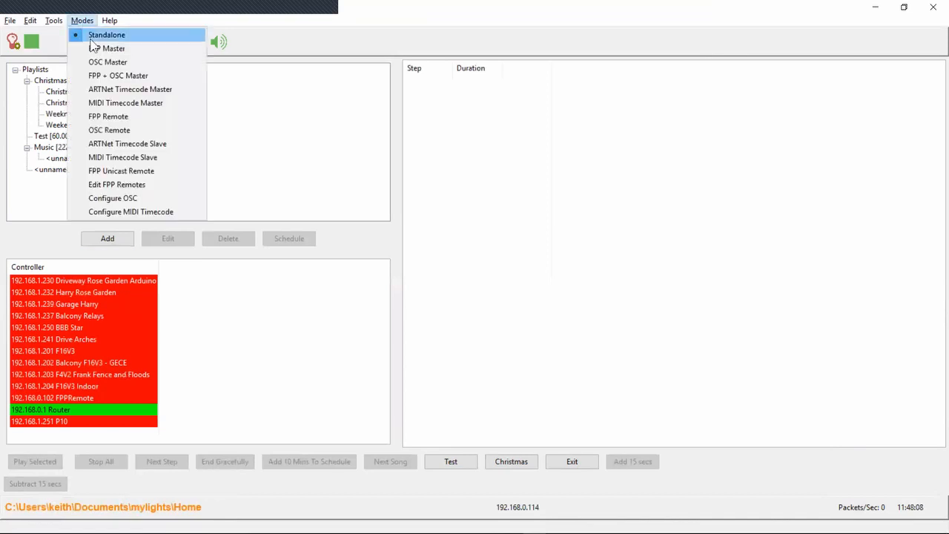
click(95, 116)
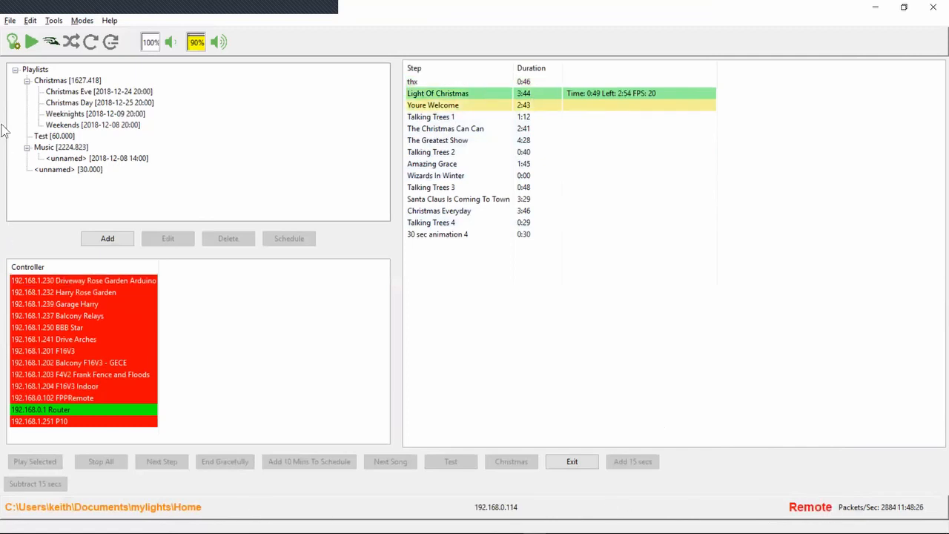
With the Christmas playlist selected, set the scheduler back to Standalone mode and stop all playback
click(83, 81)
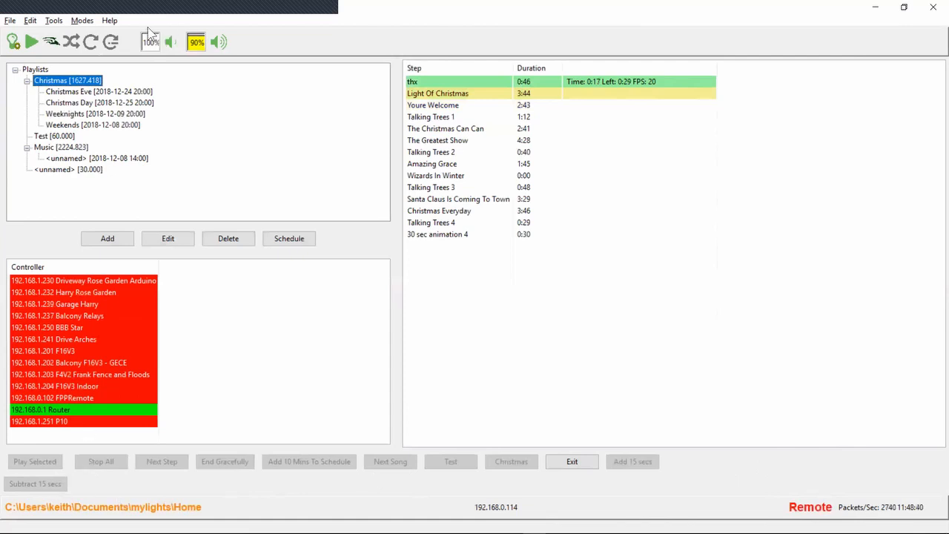
click(83, 21)
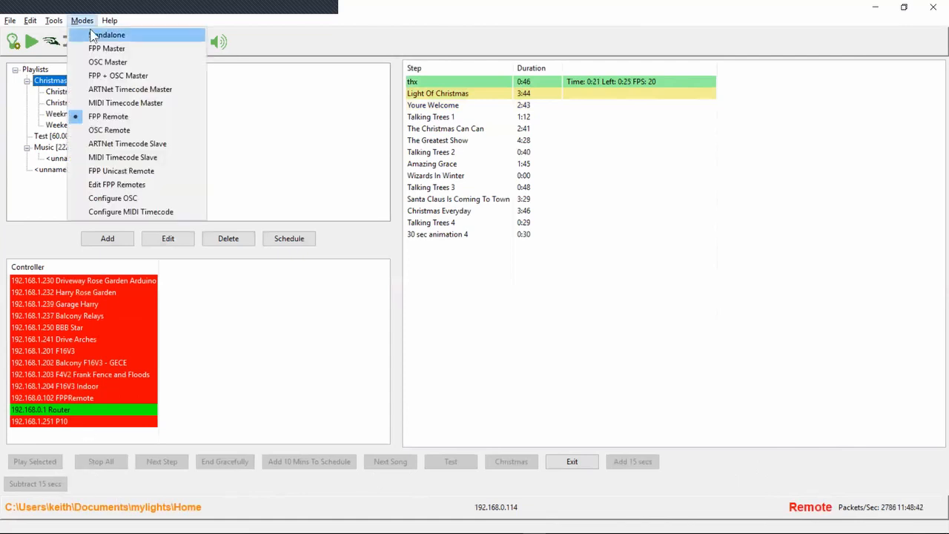
click(92, 32)
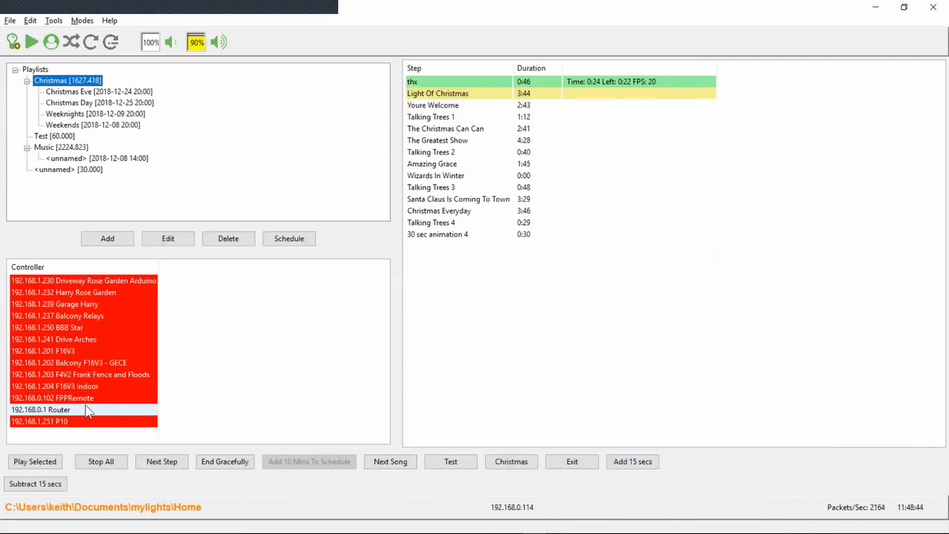
click(79, 465)
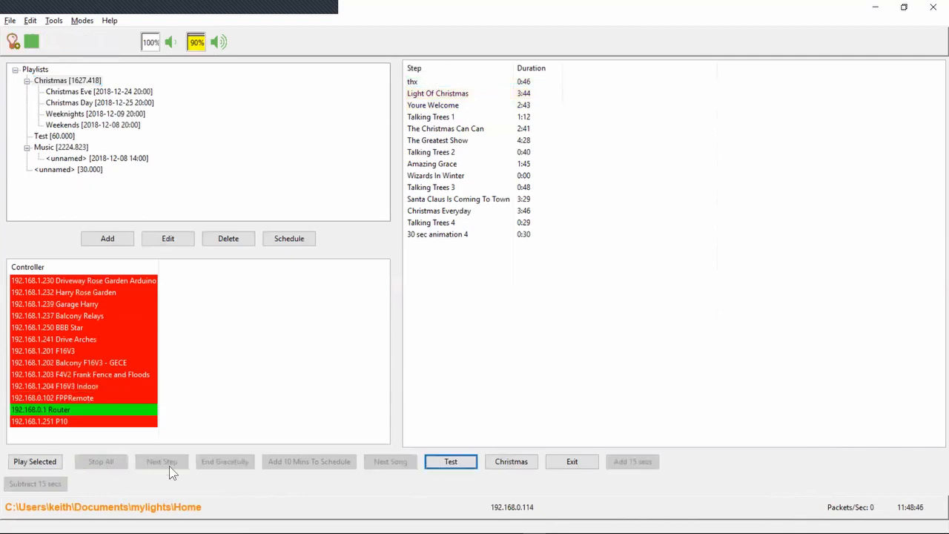
Switch to the release notes and highlight the 2018.42 entries on xSchedule mode/config issues and the Screen Map playlist item delay
key(alt+Tab)
key(alt+Tab)
key(alt+Tab)
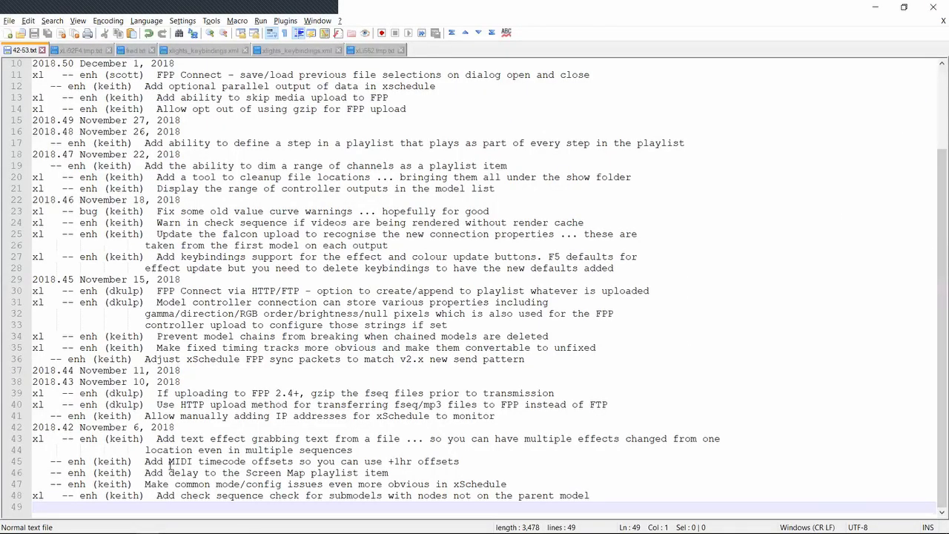
key(Up)
key(Up)
key(Down)
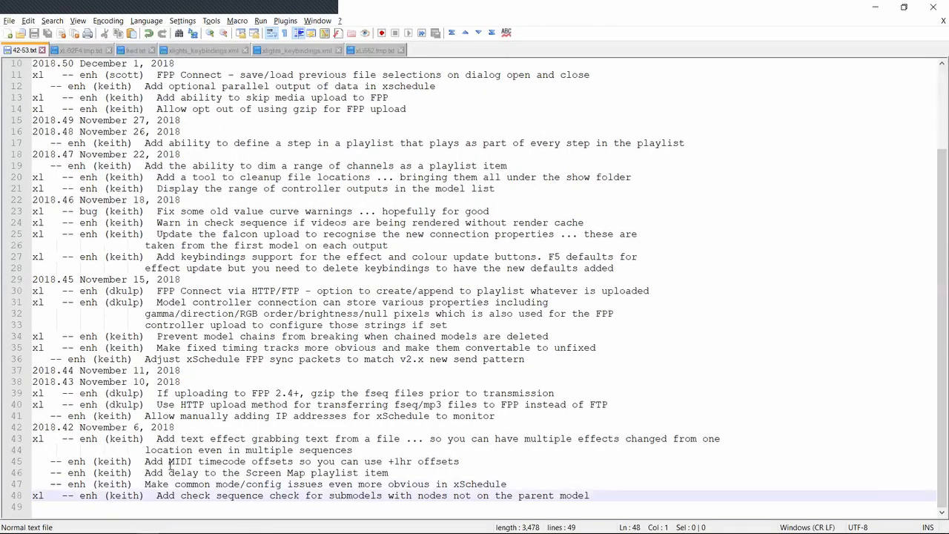
key(shift+Up)
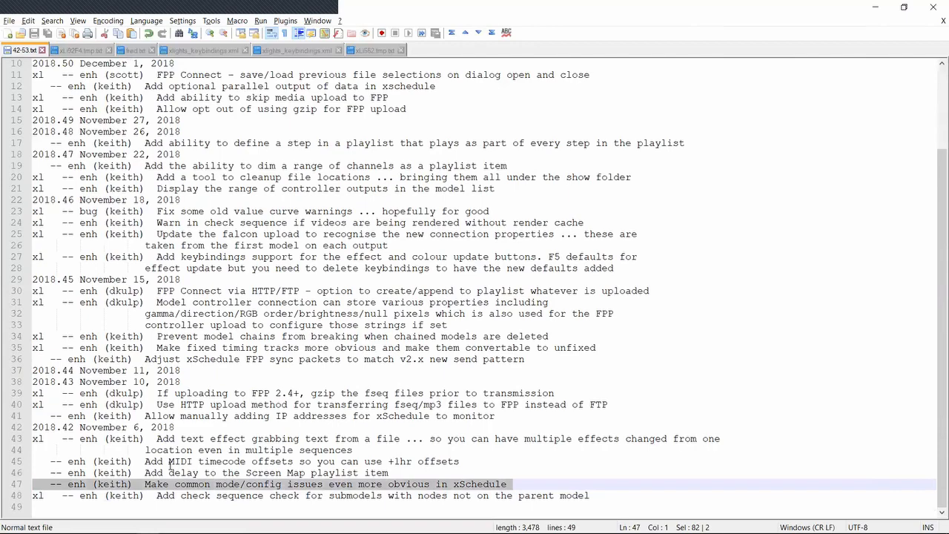
key(Up)
key(shift+Down)
Switch to the xLights Scheduler, view the unnamed 30-second playlist in the basic playlist editor and dismiss the editor
key(alt+Tab)
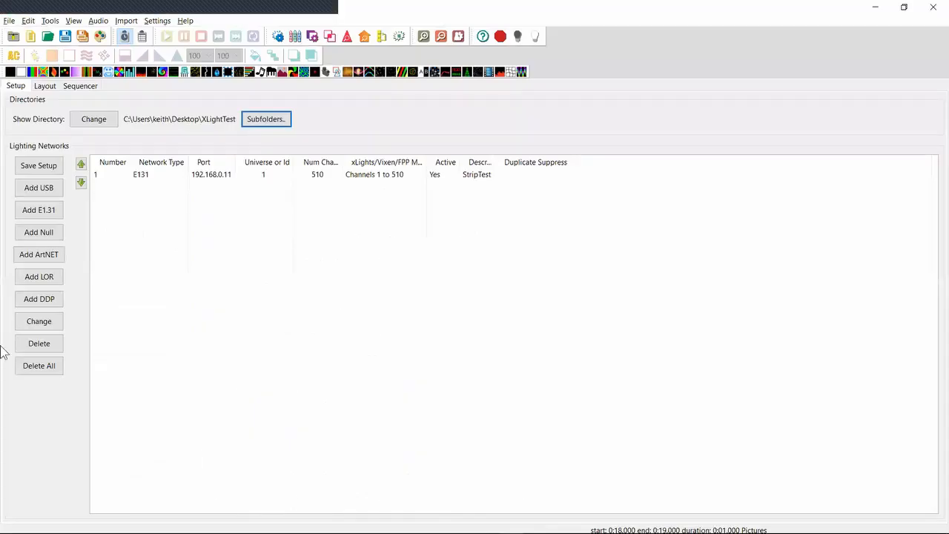
key(alt+Tab)
key(Tab)
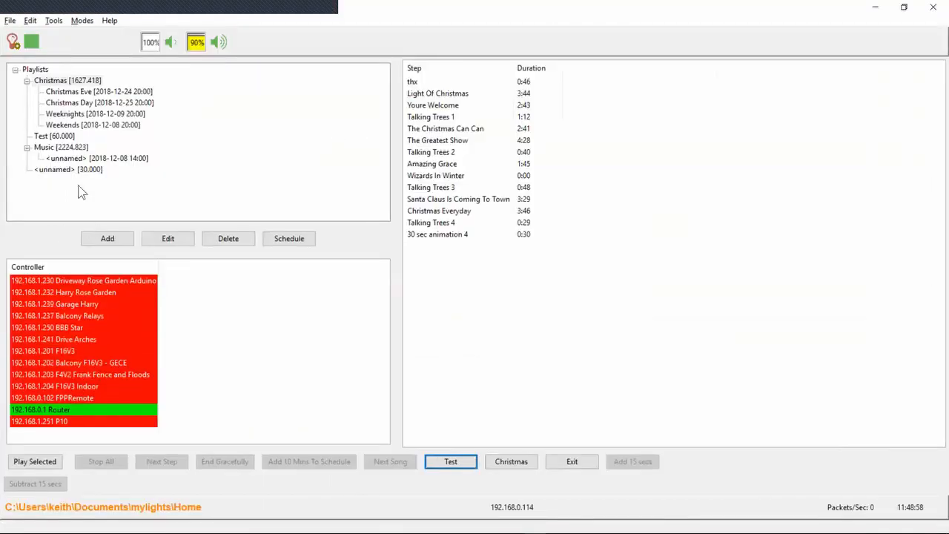
double_click(69, 170)
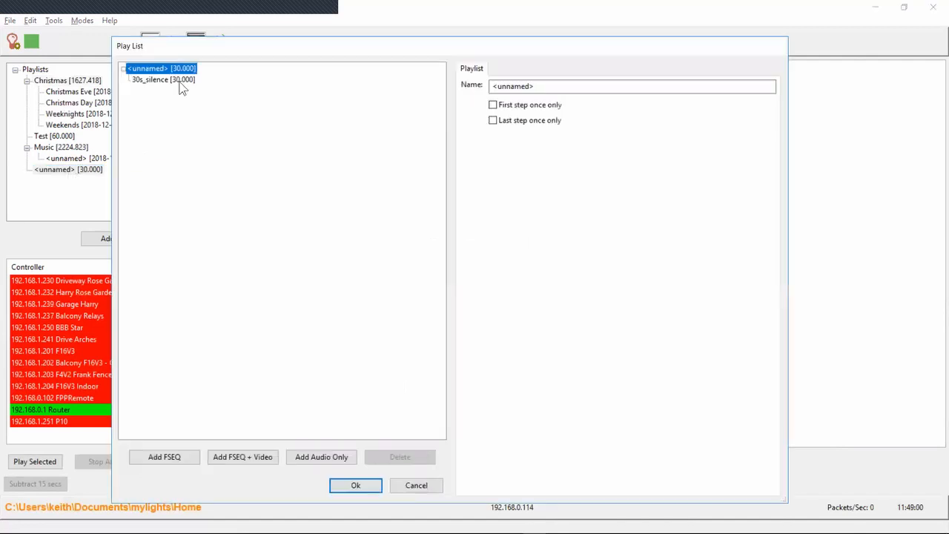
key(Escape)
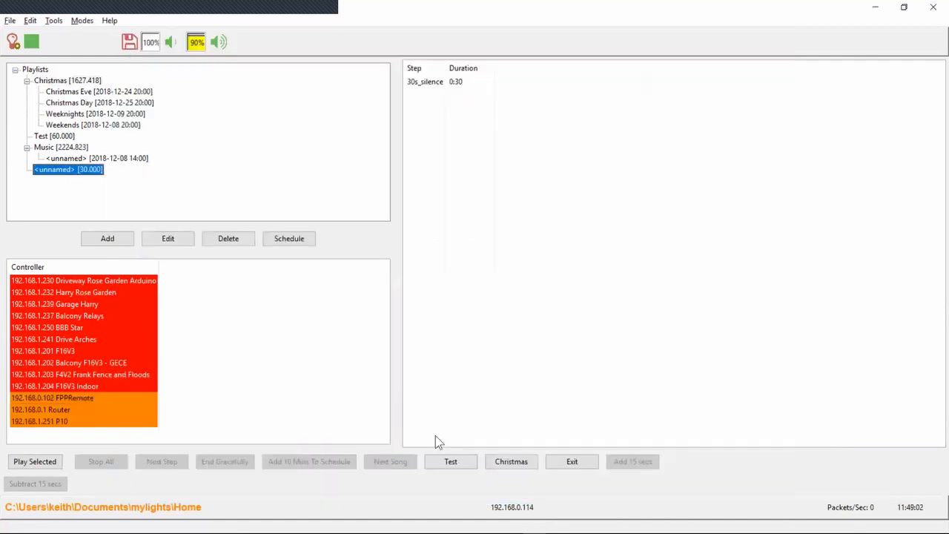
Open the unnamed playlist for advanced editing and add a Screen Map item to its 30s_silence step, opening the item's Delay for editing
right_click(68, 170)
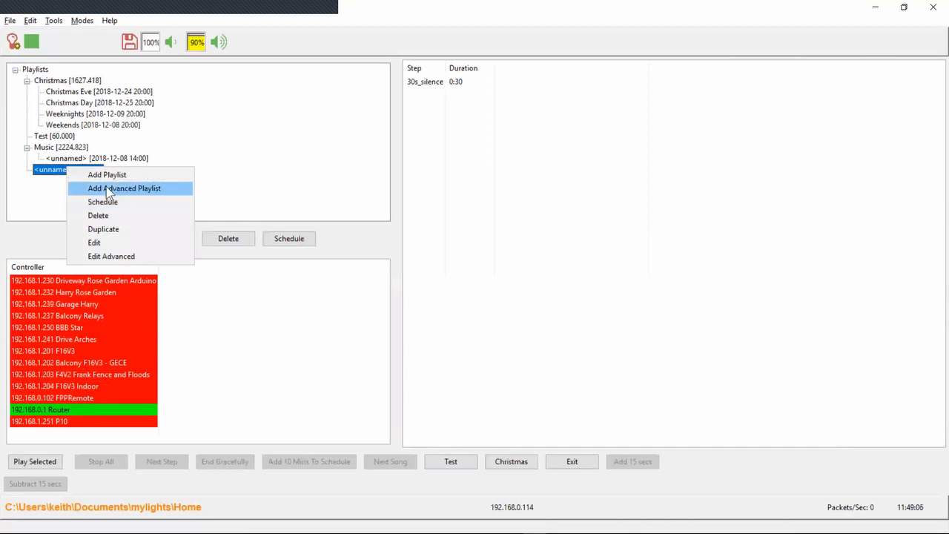
click(104, 255)
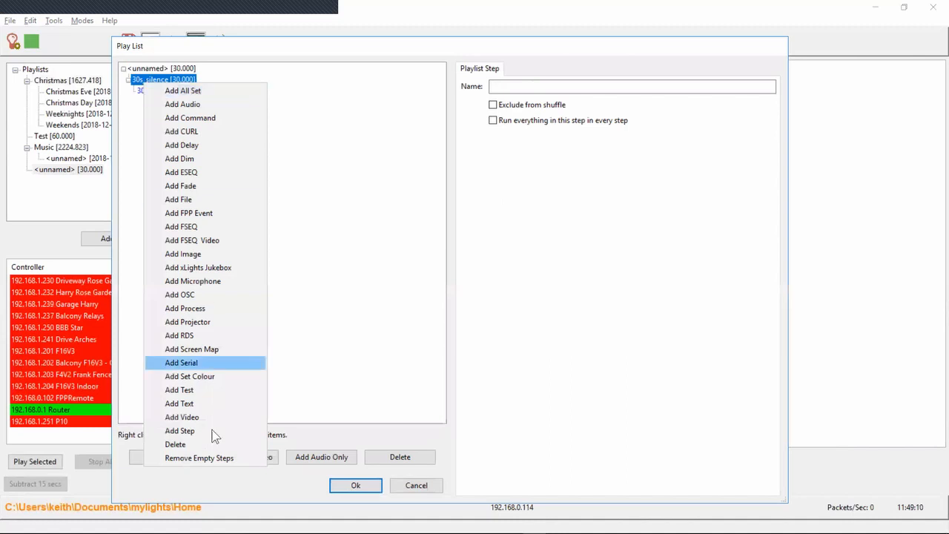
click(211, 349)
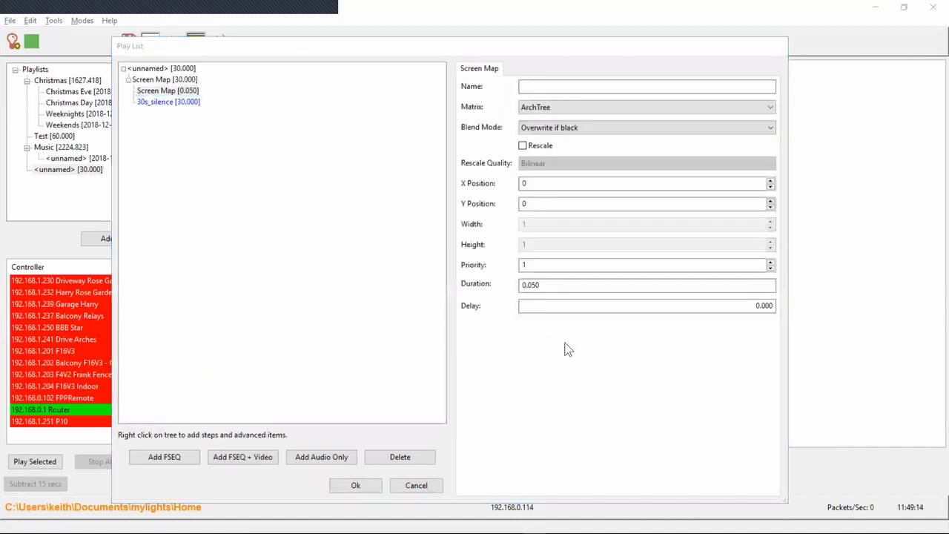
click(681, 306)
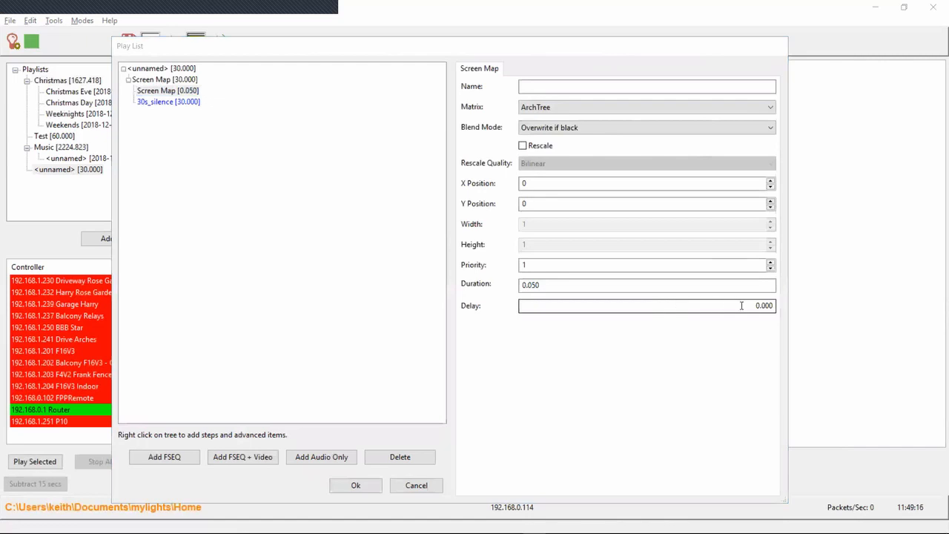
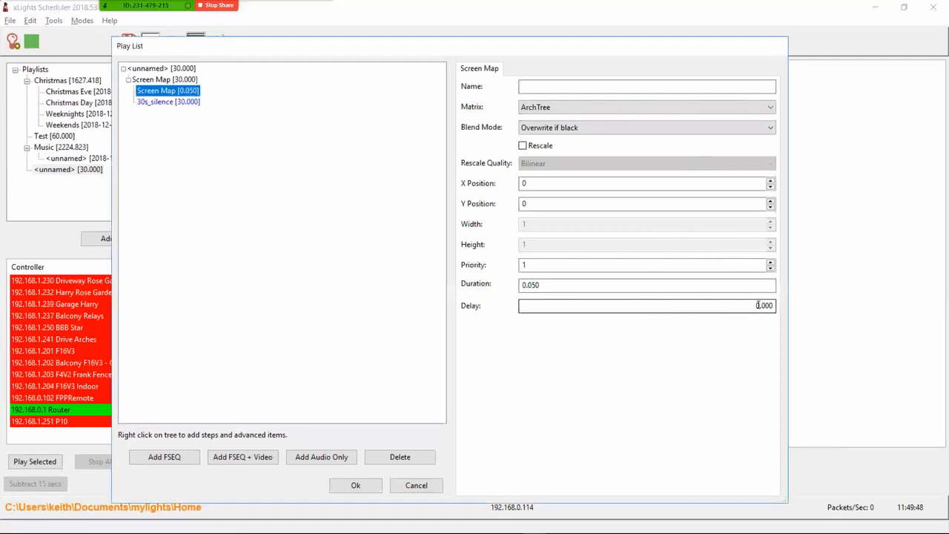
Switch to the release notes and highlight the 2018.42 entry on MIDI timecode offsets
key(alt+Tab)
key(alt+Tab)
key(alt+Tab)
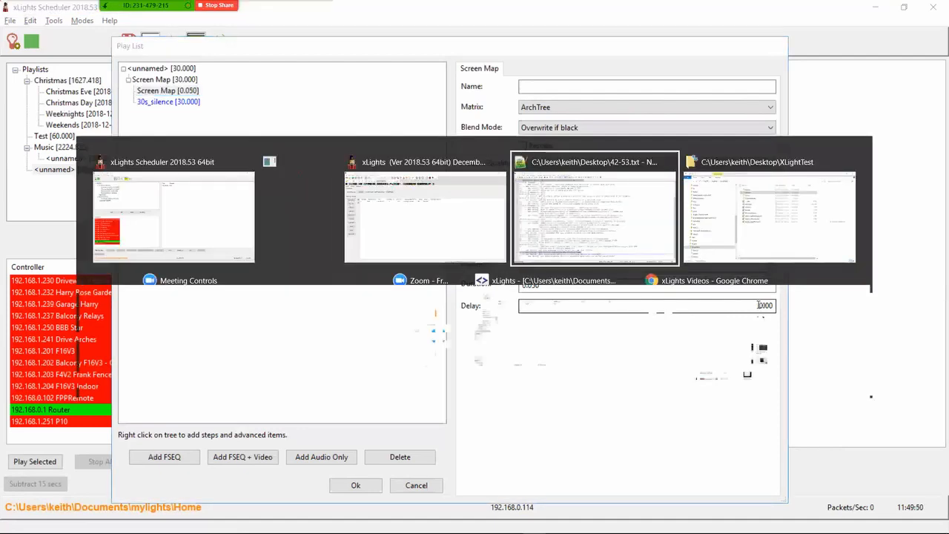
key(Up)
key(Up)
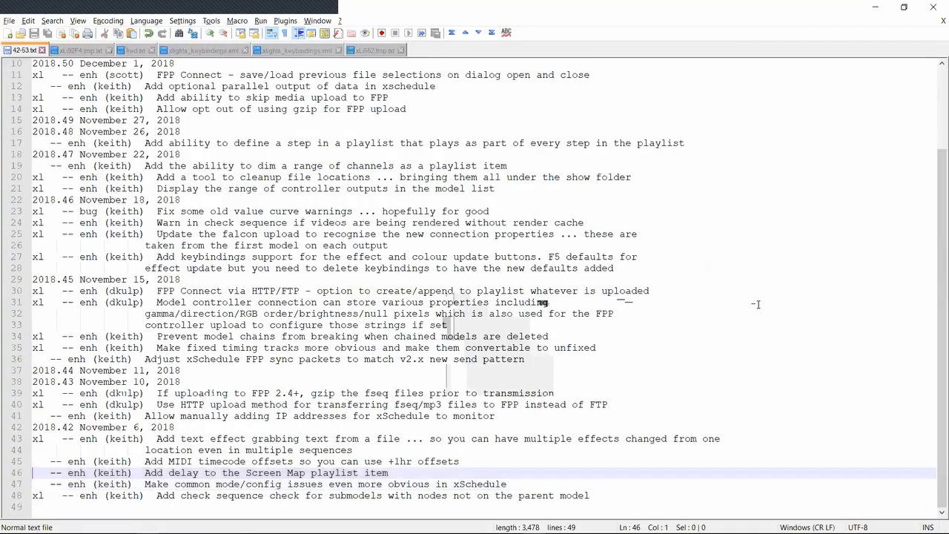
key(shift+Down)
Back in the xLights Scheduler, discard the open playlist edits, then try a MIDI timecode offset of 3600000 milliseconds and cancel the configuration
key(alt+Tab)
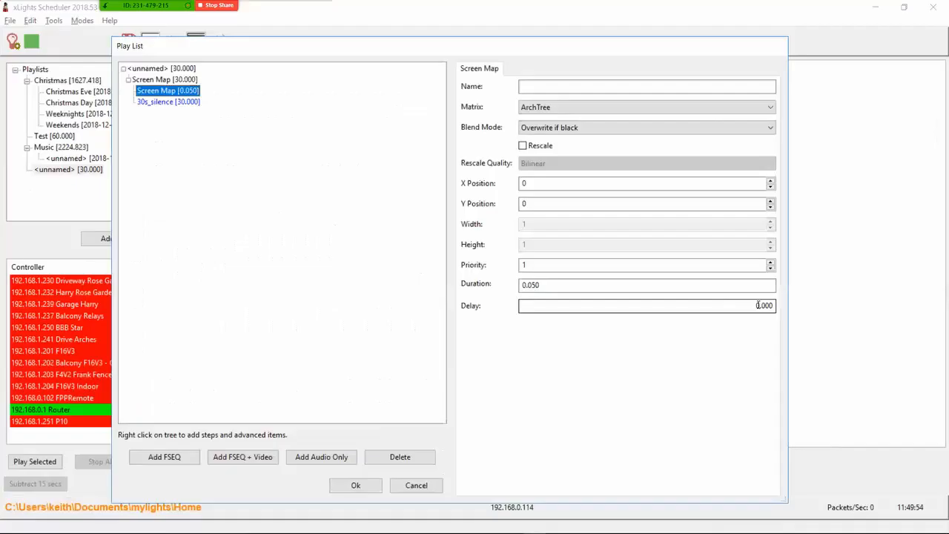
click(418, 484)
click(82, 22)
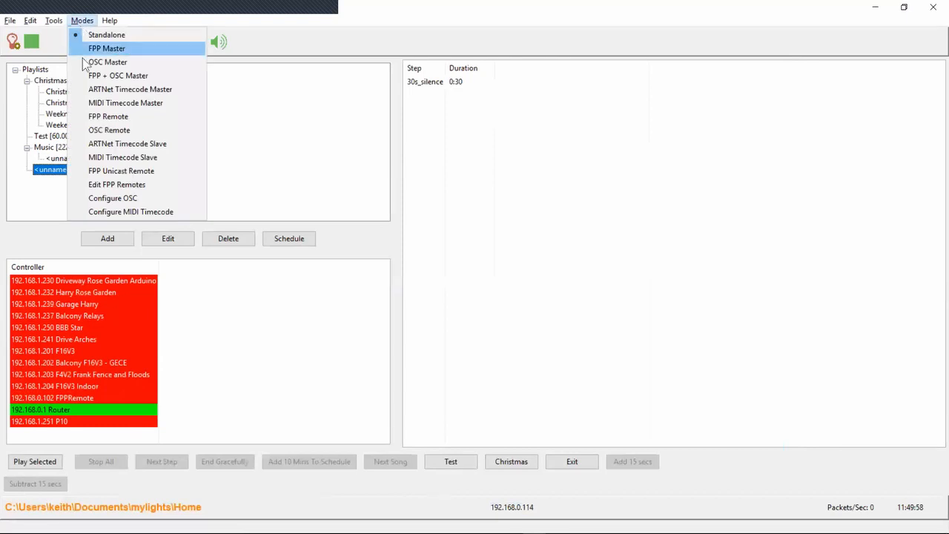
click(129, 212)
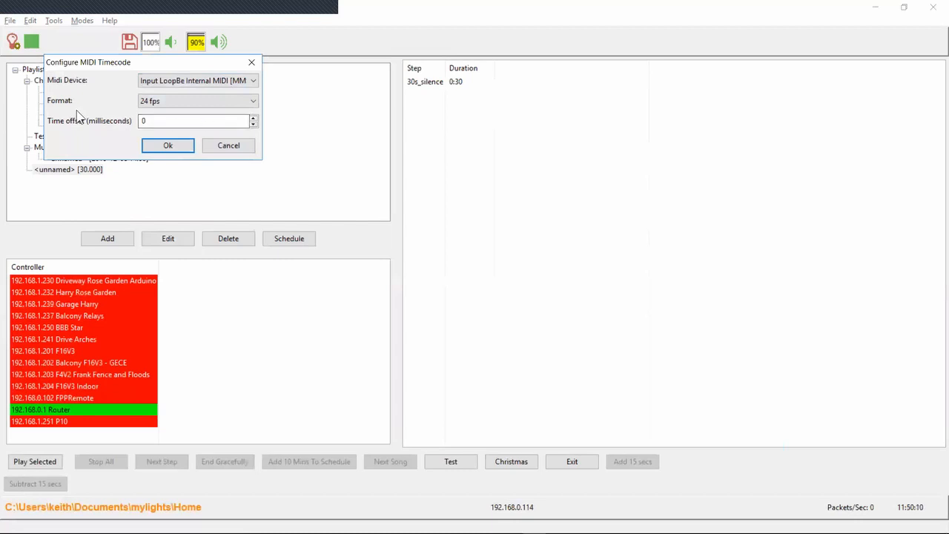
double_click(145, 120)
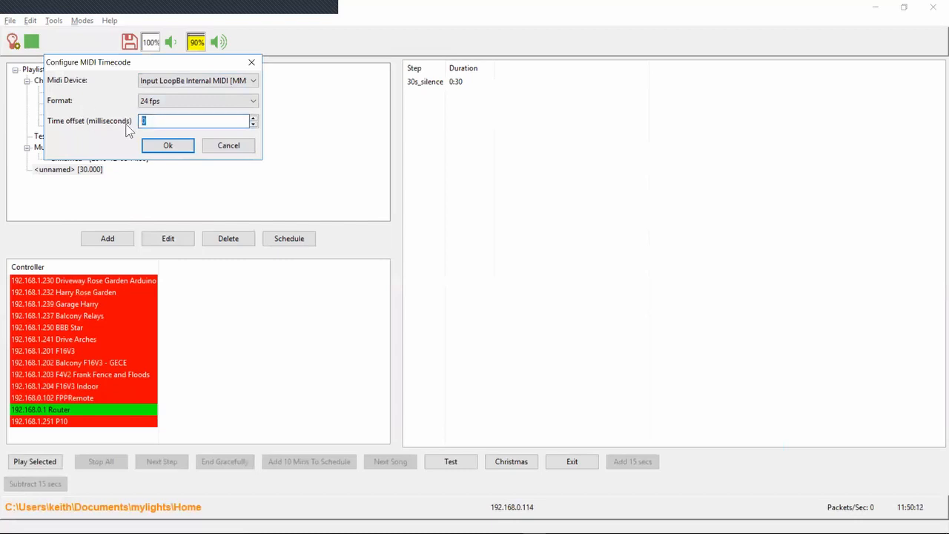
text(3600000)
click(232, 145)
Switch to the release notes and highlight the 2018.43 entry on manually adding IP addresses for xSchedule to monitor
key(alt+Tab)
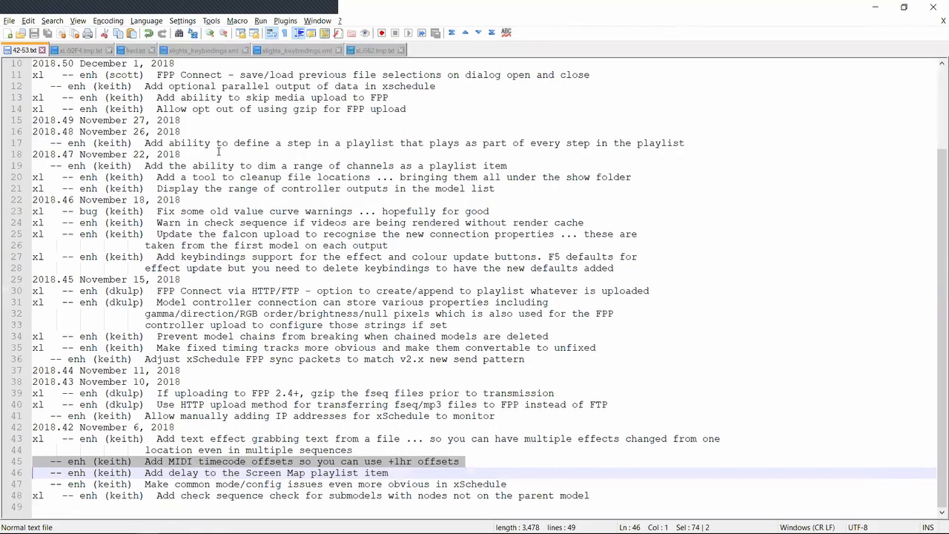
key(Up)
key(Up)
key(Up)
key(Up)
key(Up)
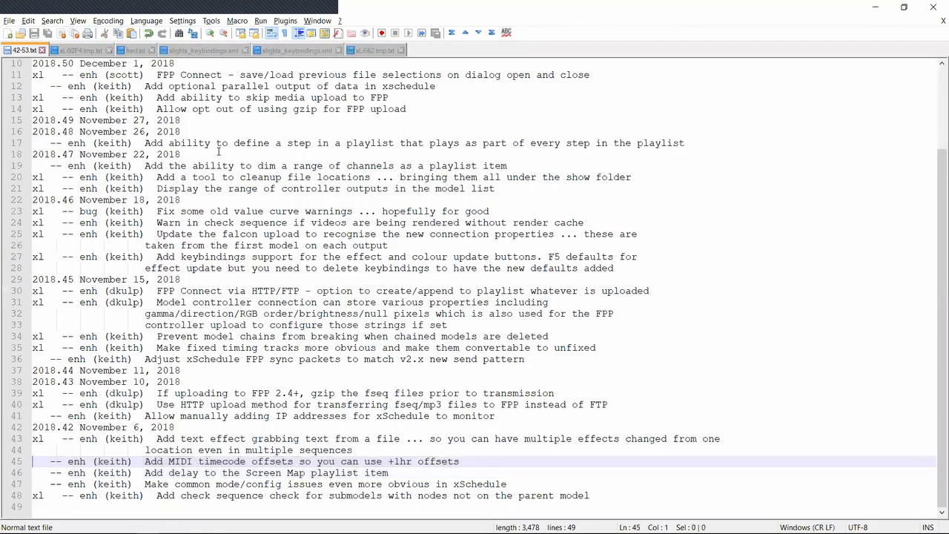
key(shift+Down)
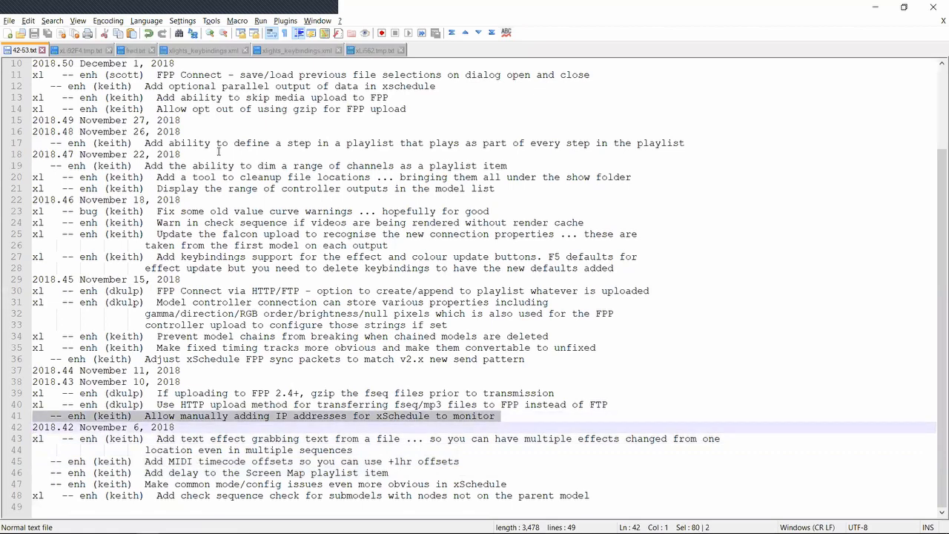
Switch to the xLights Scheduler, view the list of additional IPs to monitor and dismiss it
key(alt+Tab)
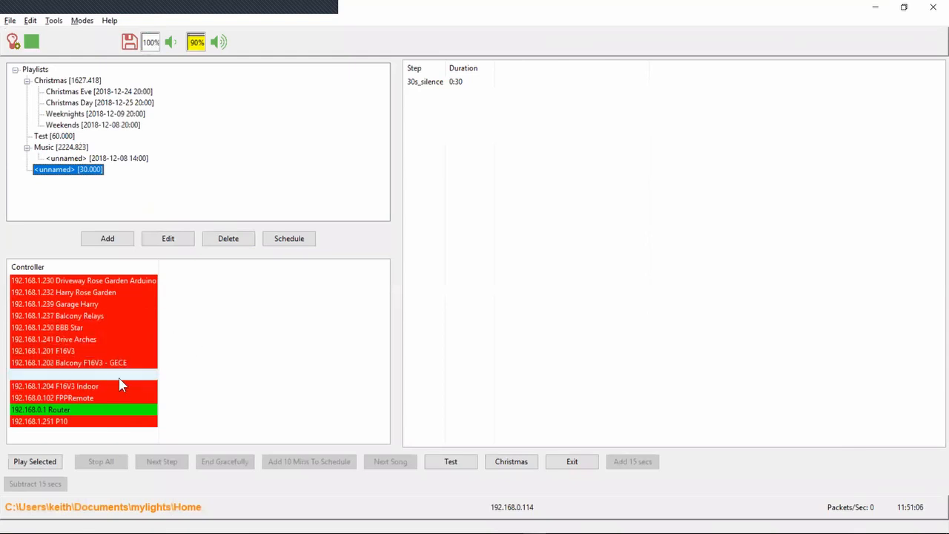
right_click(123, 335)
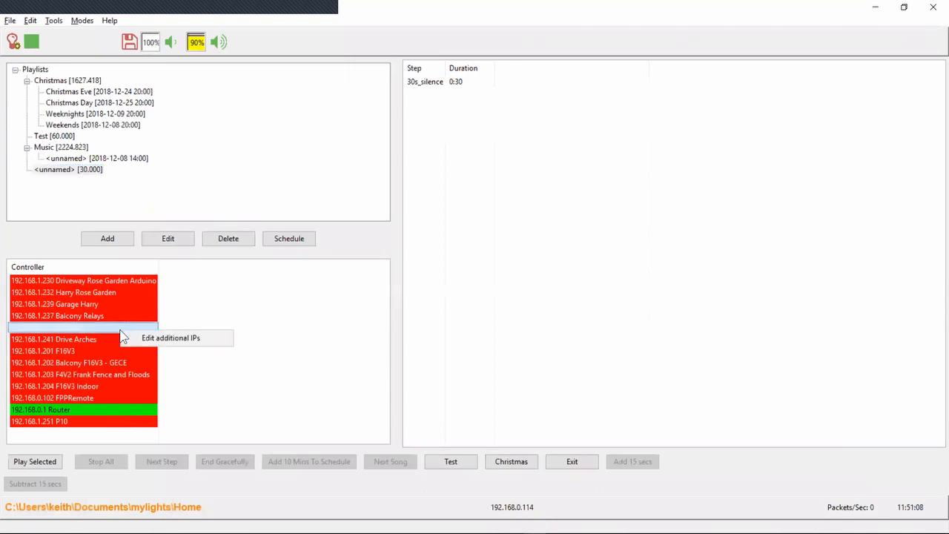
click(159, 340)
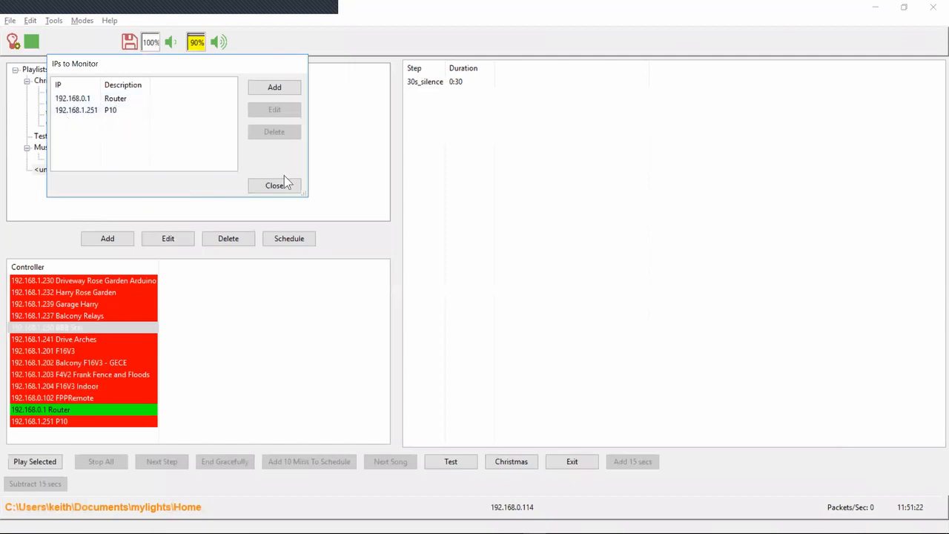
click(261, 187)
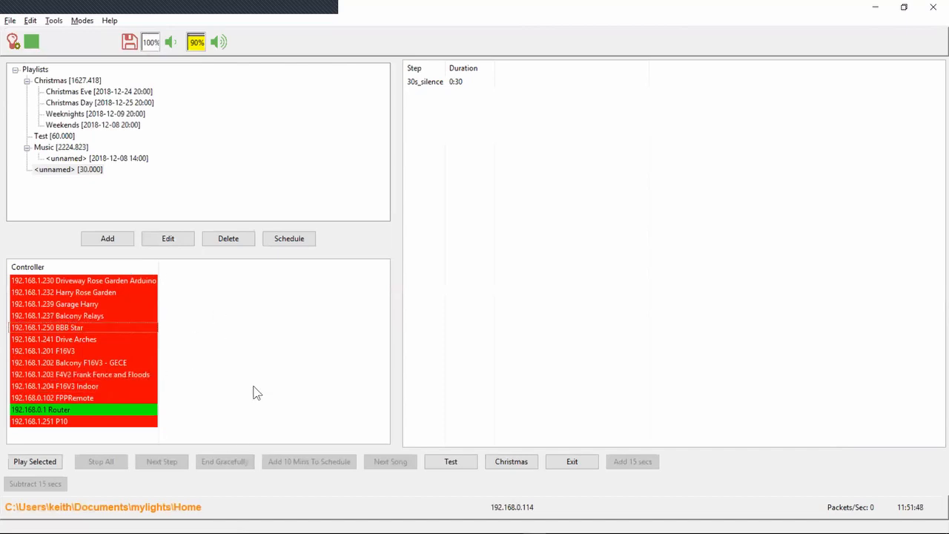
Switch to the release notes and highlight the 2018.45 entry on xSchedule FPP sync packets matching the v2.x send pattern
key(alt+Tab)
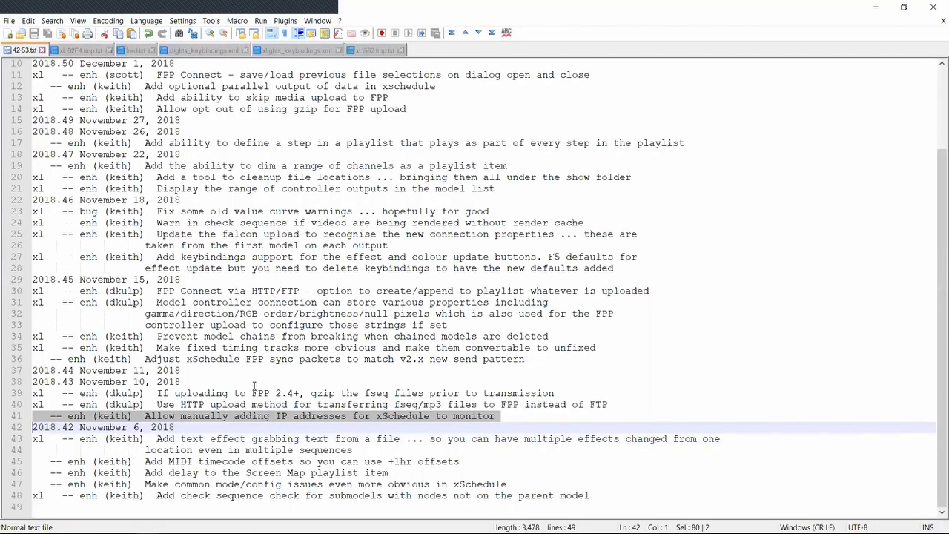
key(Down)
key(Up)
key(Up)
key(shift+Down)
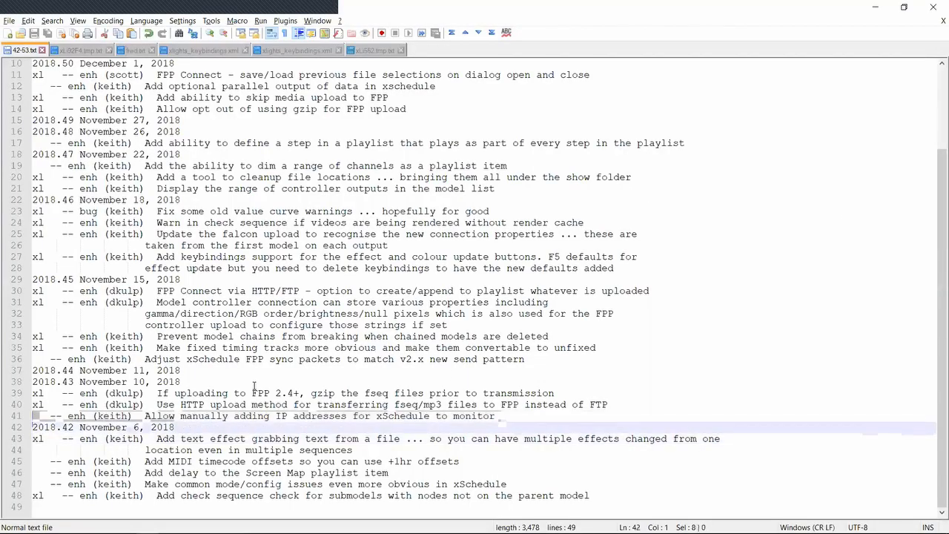
key(Up)
key(Up)
key(Up)
key(Up)
key(Up)
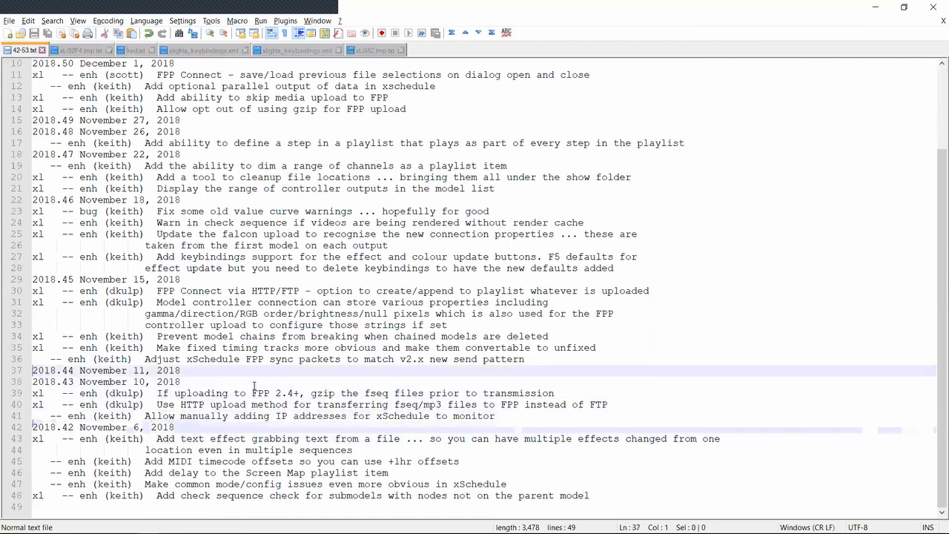
key(shift+Up)
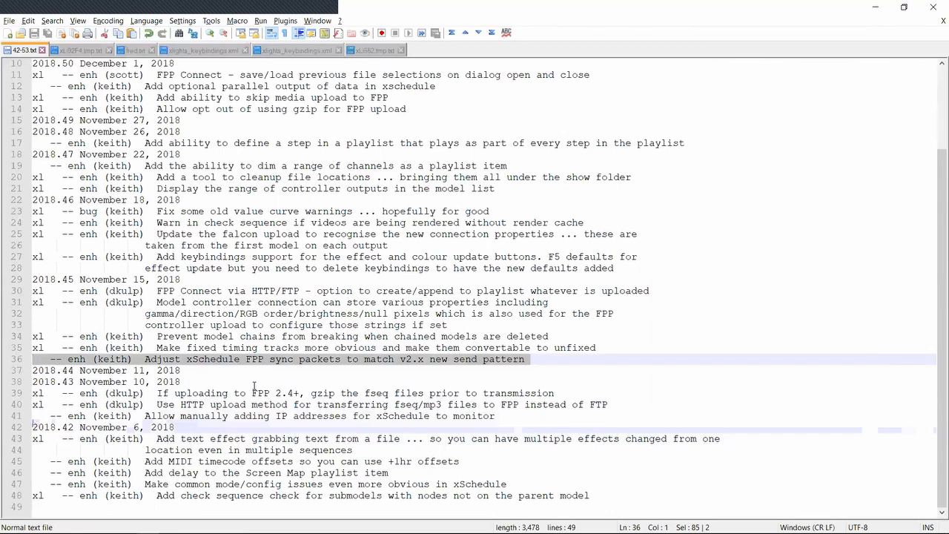
key(Down)
key(shift+Up)
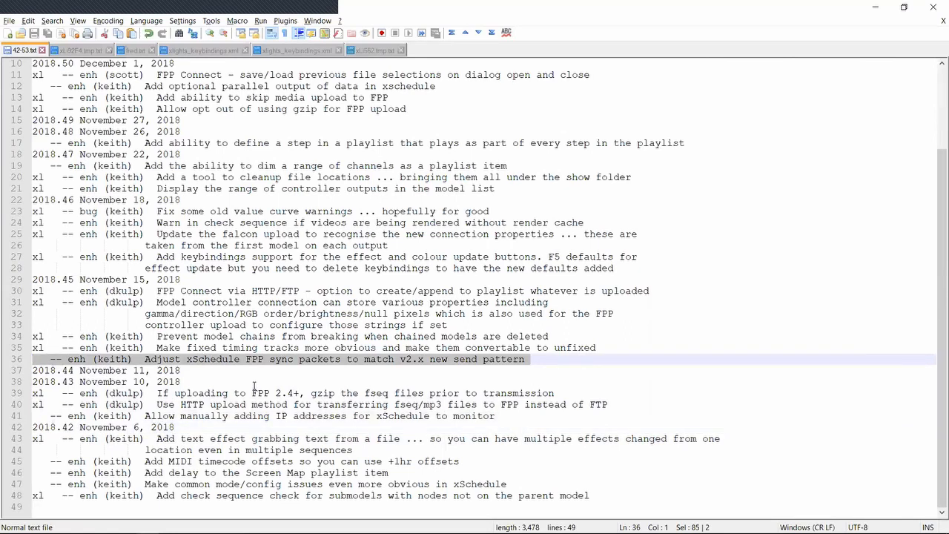
key(Down)
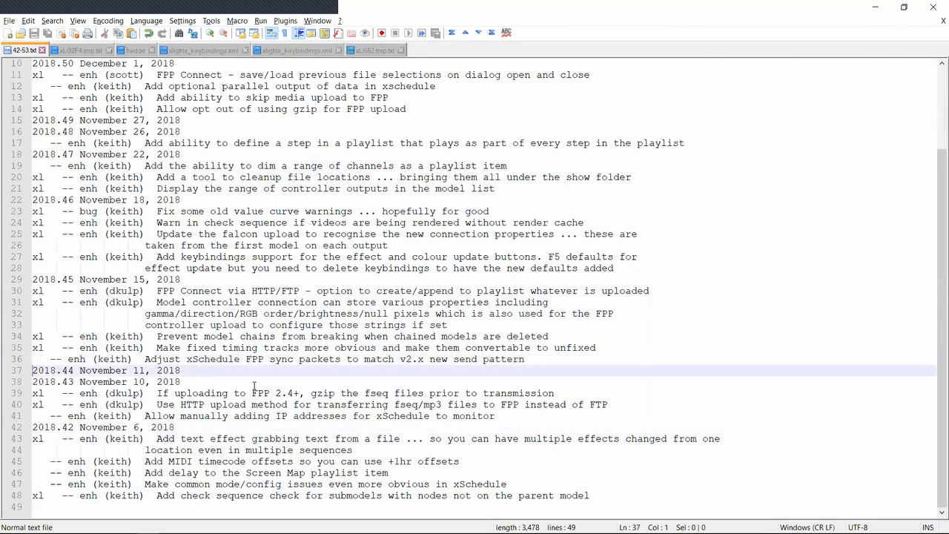
key(shift+Up)
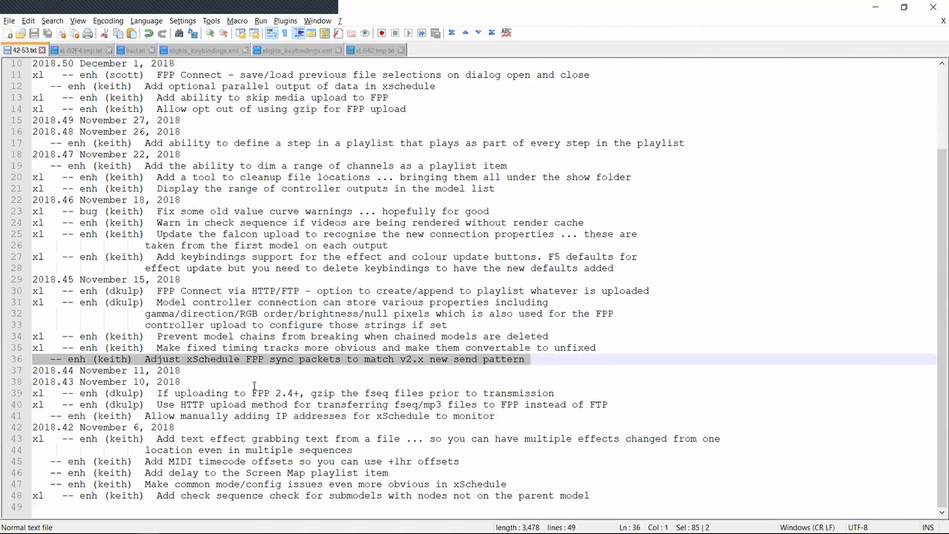
Highlight the 2018.47 release note on dimming a range of channels as a playlist item
key(Up)
key(Up)
key(Up)
key(Up)
key(Up)
key(Up)
key(Up)
key(Up)
key(Up)
key(Up)
key(Up)
key(Up)
key(Up)
key(Up)
key(Up)
key(Up)
key(Up)
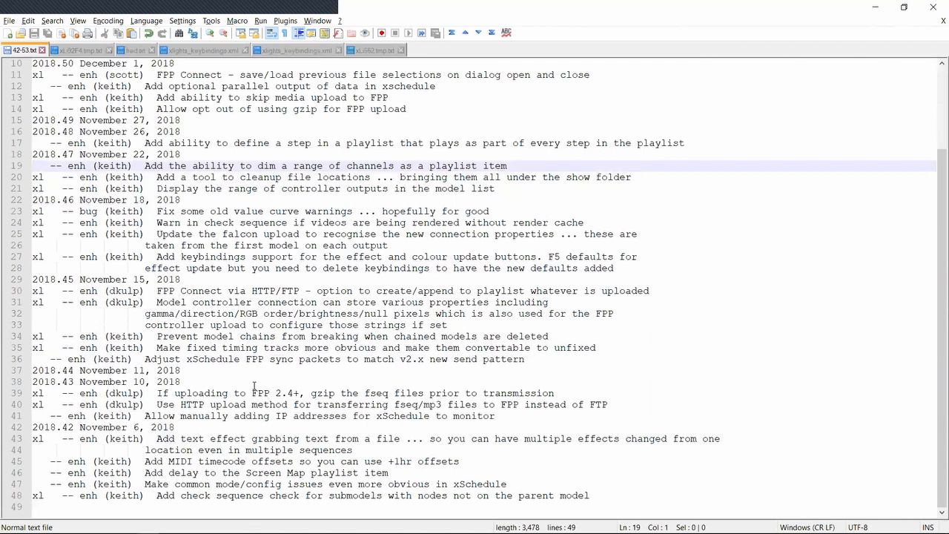
key(shift+Down)
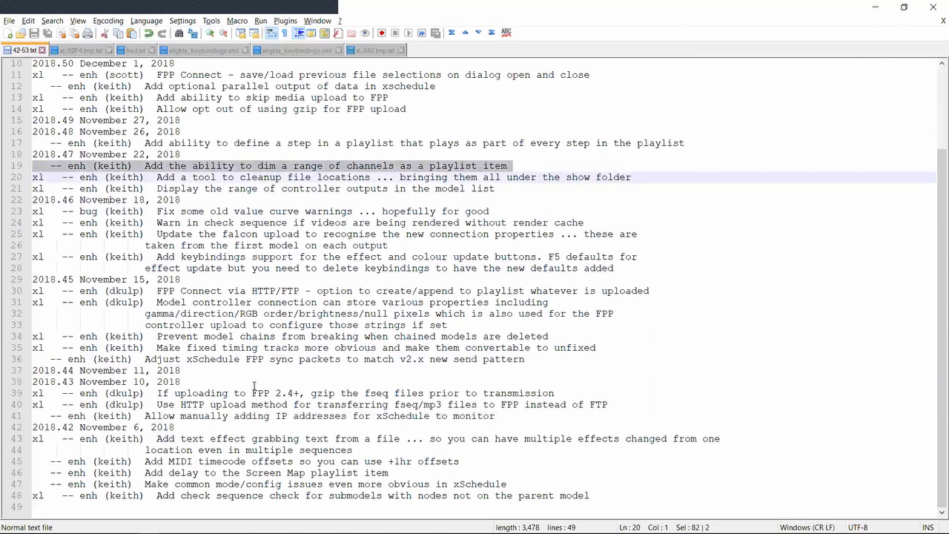
Switch to the xLights Scheduler, view the unnamed playlist's 30s_silence item in the advanced editor and dismiss the editor
key(alt+Tab)
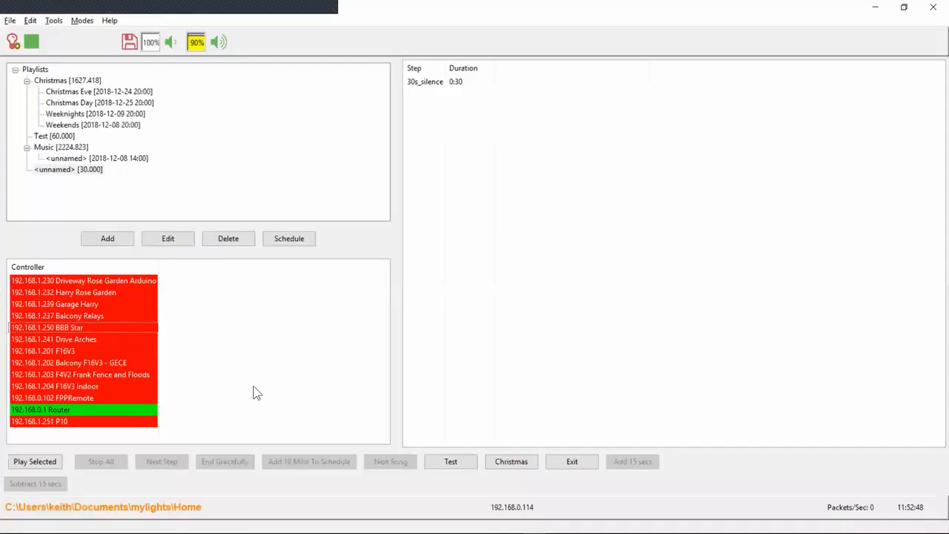
right_click(91, 169)
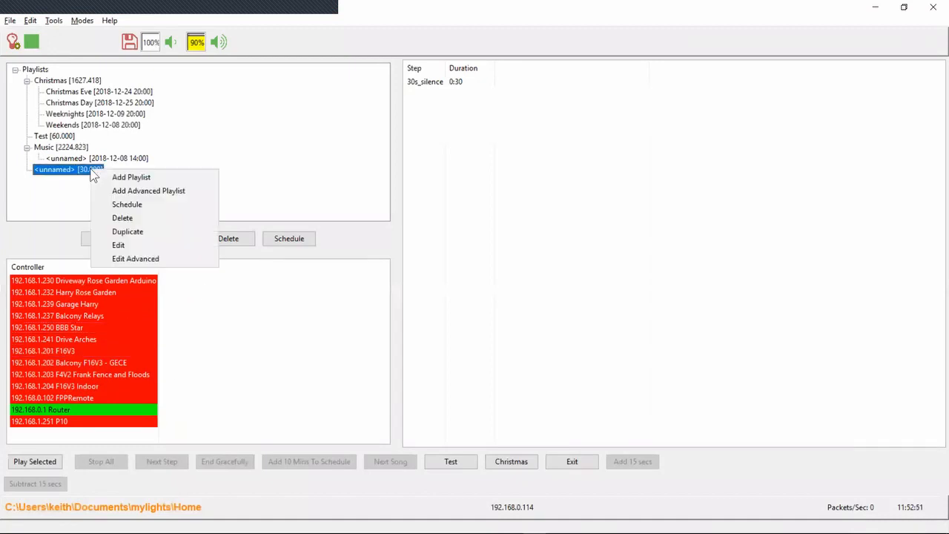
click(155, 258)
click(179, 92)
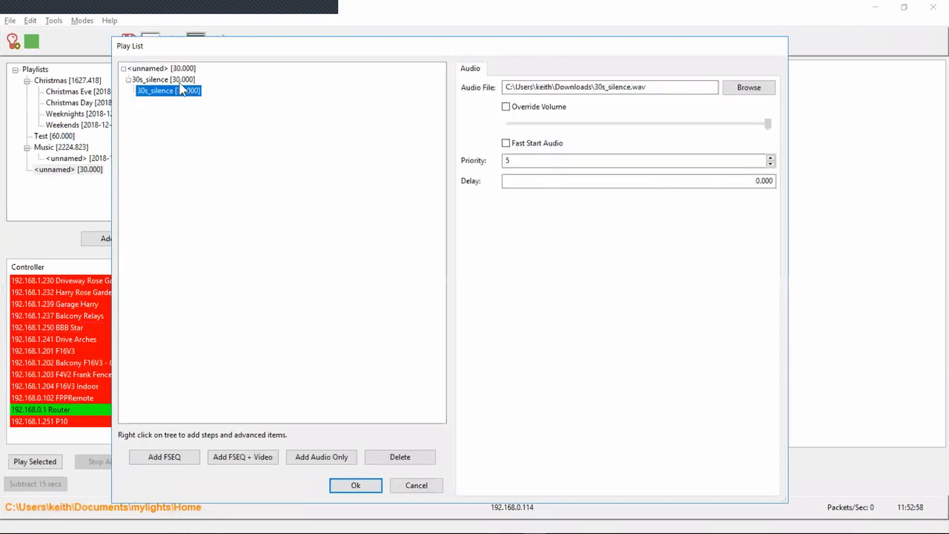
click(415, 484)
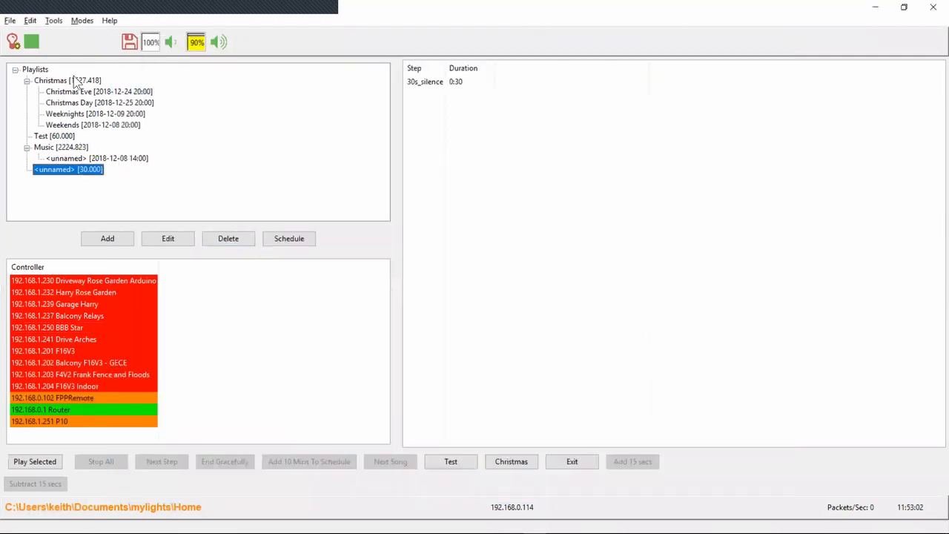
Open the Christmas playlist for editing and add a Dim item to its Amazing Grace step
double_click(78, 80)
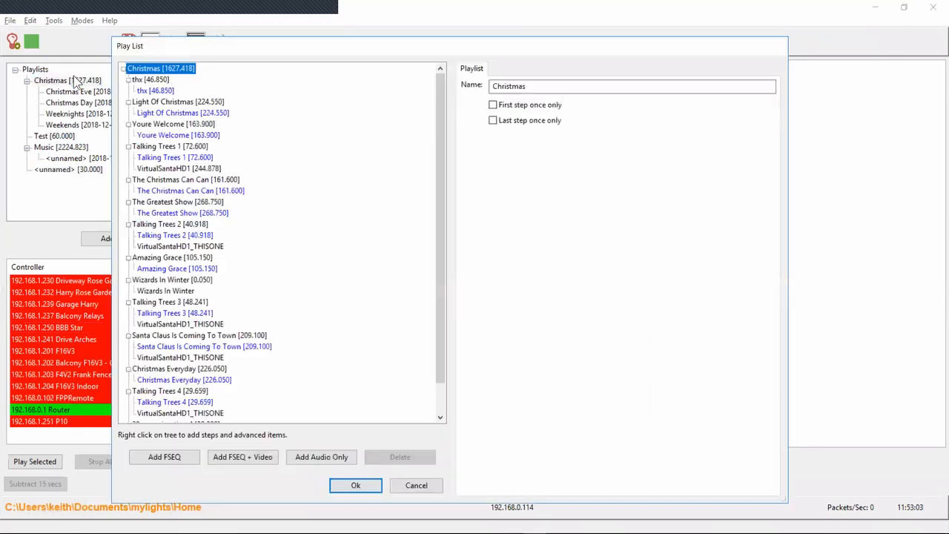
click(183, 259)
right_click(183, 258)
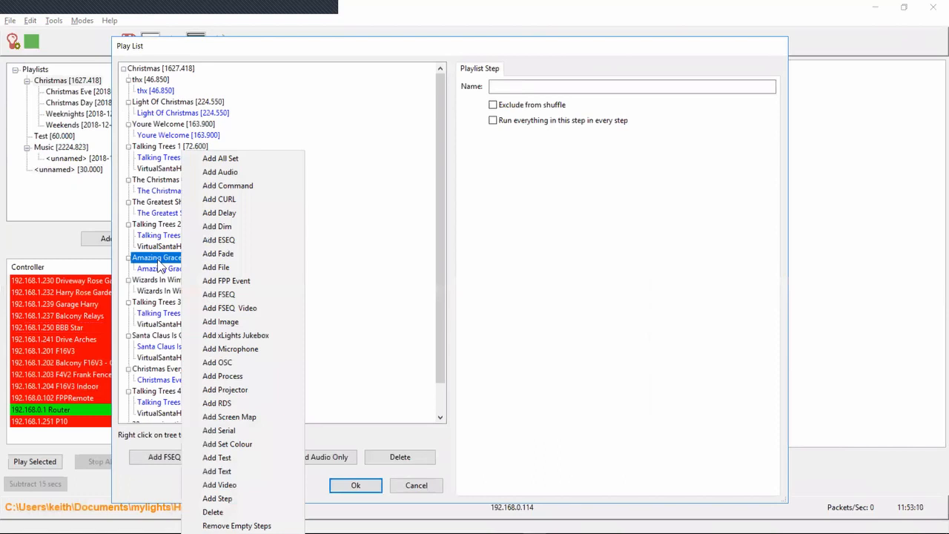
click(230, 227)
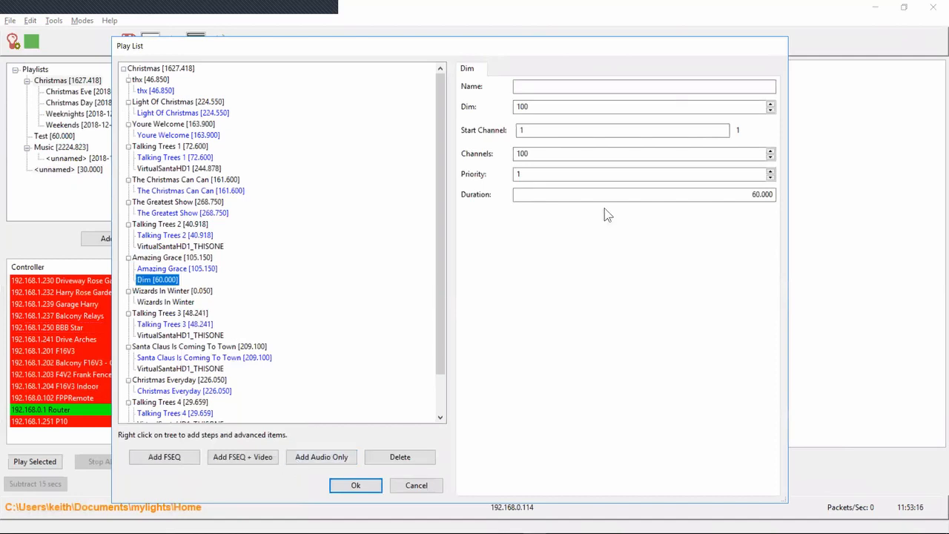
Set the Dim item's priority to 10 and its duration to 105.150, and refresh its entry in the Amazing Grace step
click(736, 174)
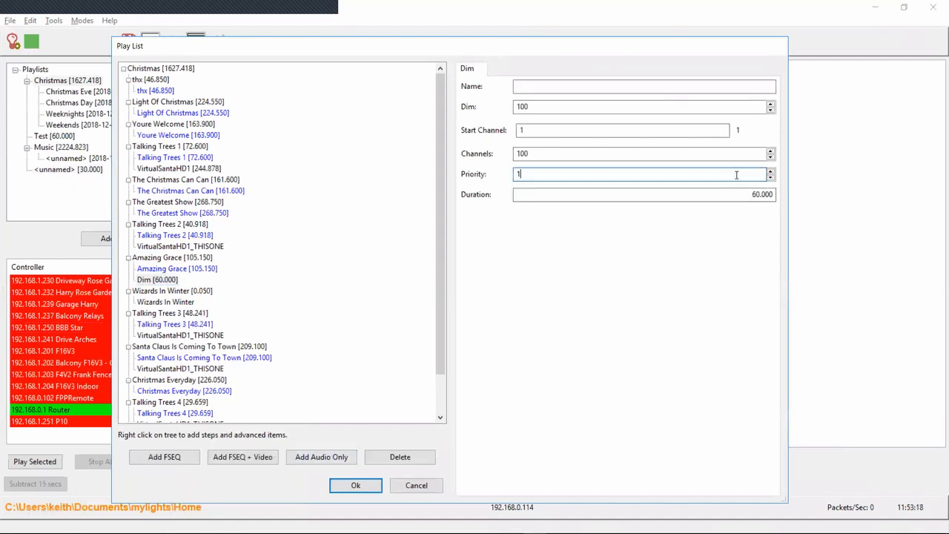
text(0)
key(Tab)
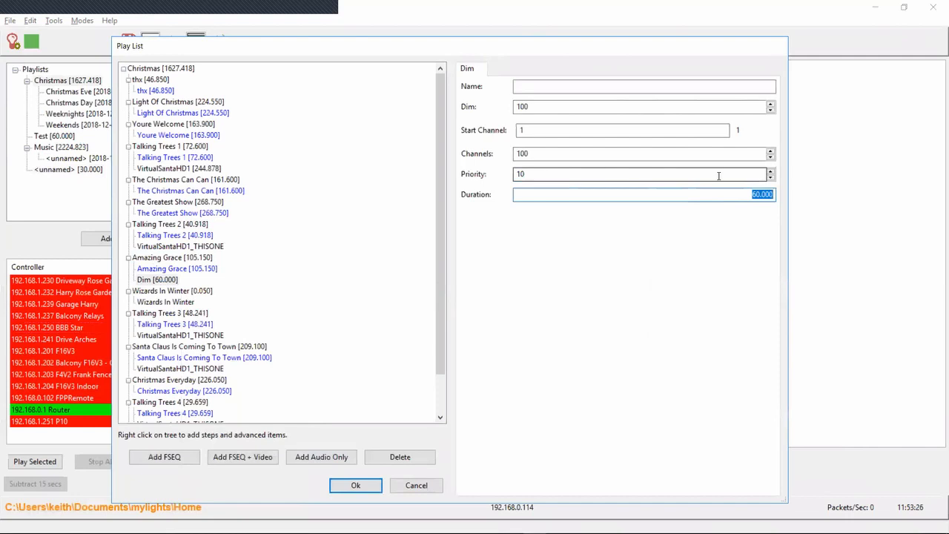
text(105.150)
key(Tab)
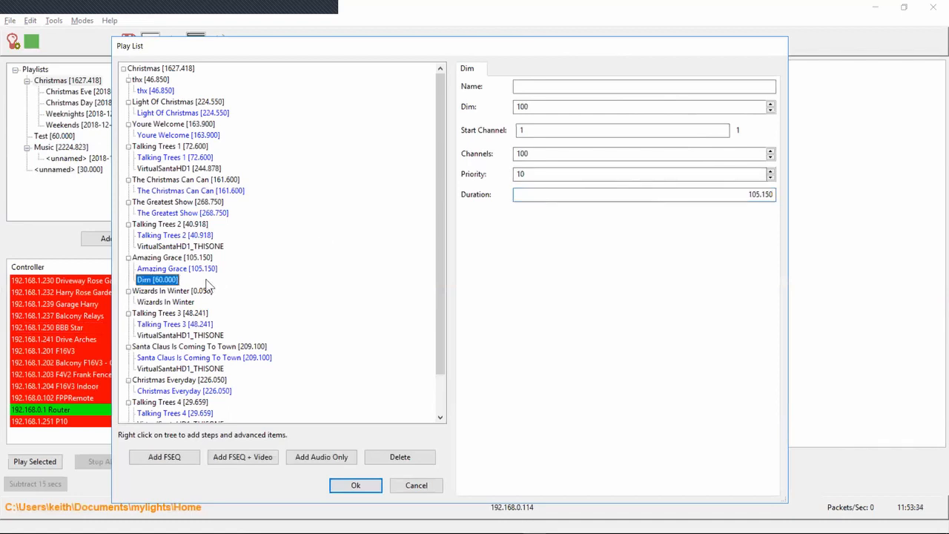
click(198, 270)
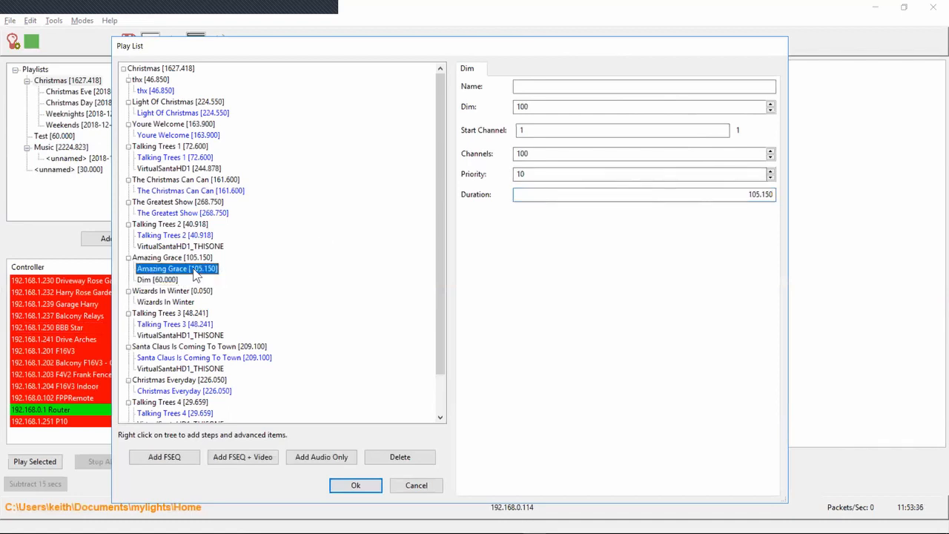
click(170, 280)
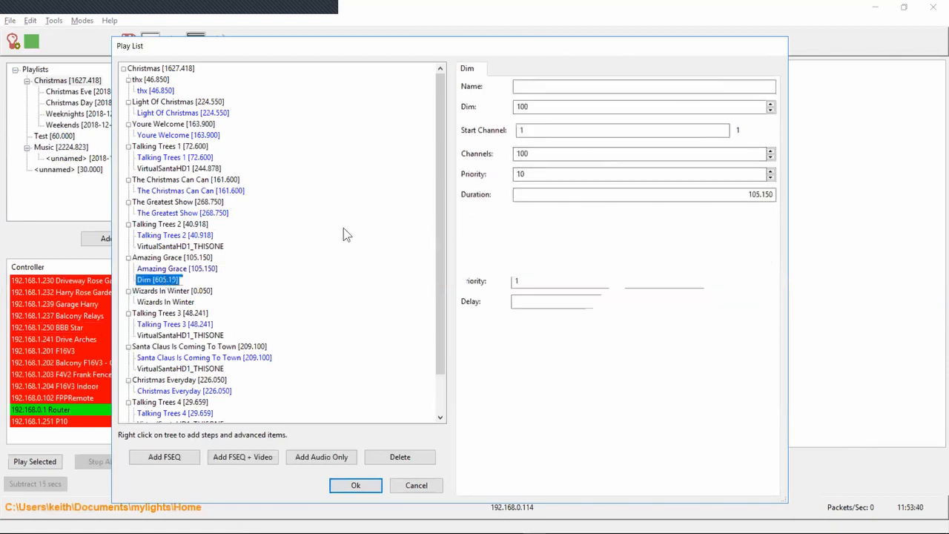
Set the start channel of the Amazing Grace step's Dim item to #1000:1
click(547, 129)
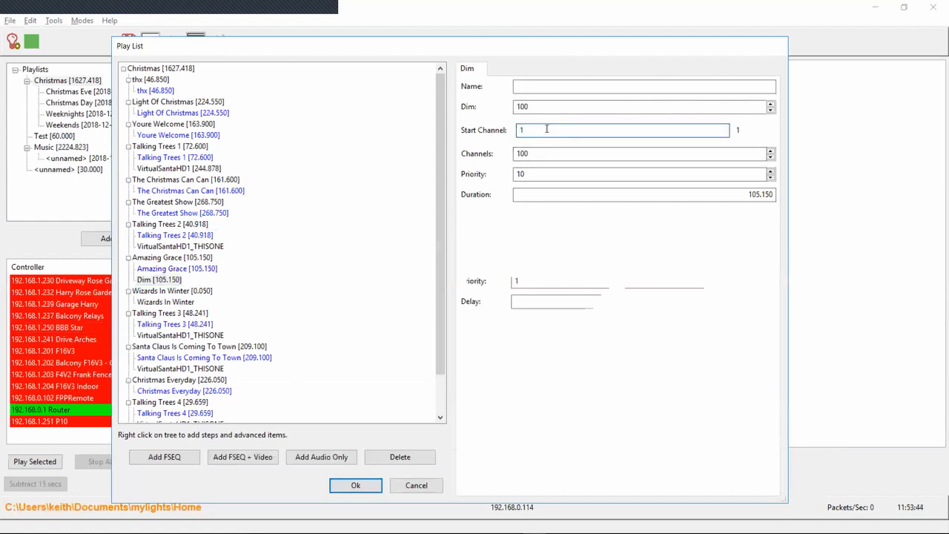
double_click(546, 129)
text(#50:1)
key(BackSpace)
key(BackSpace)
key(BackSpace)
key(BackSpace)
text(1000:1)
key(Tab)
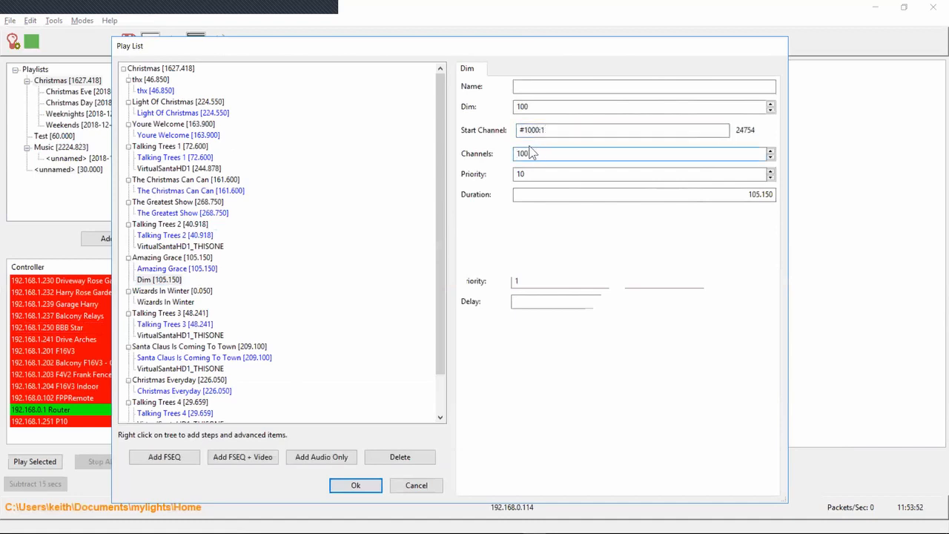
Set the number of channels covered by the Amazing Grace step's Dim item to 2400
key(shift+Left)
key(shift+Left)
key(shift+Left)
text(2400)
click(538, 173)
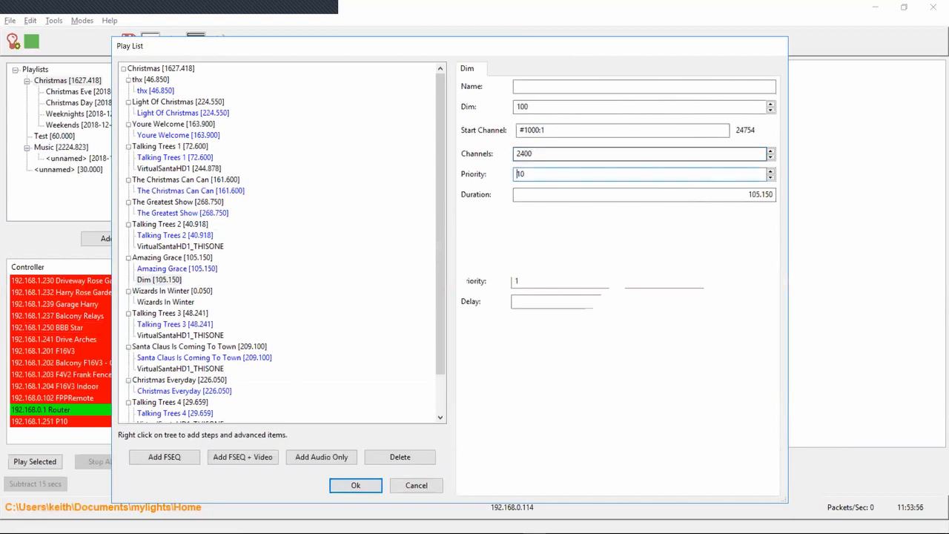
Set the dim level of the Amazing Grace step's Dim item to 50
click(549, 110)
key(shift+Left)
key(shift+Left)
key(shift+Left)
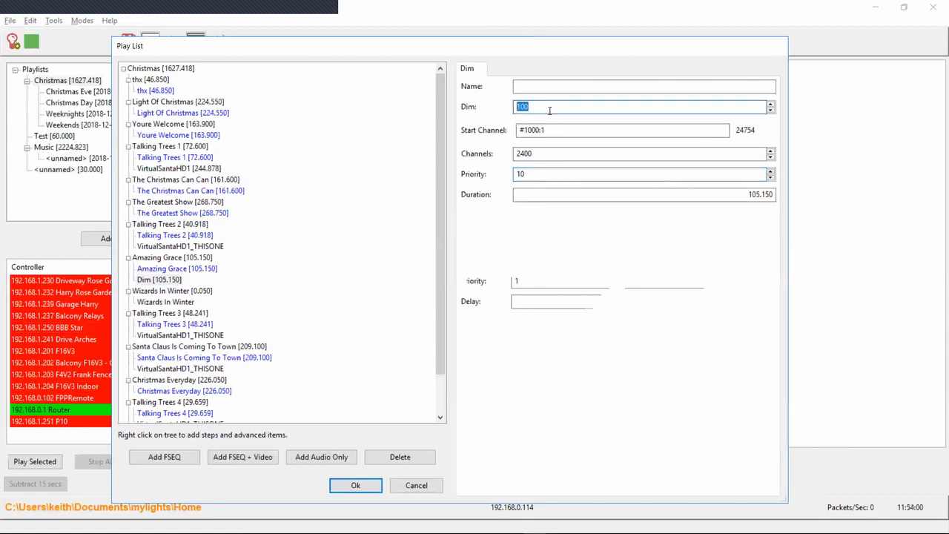
text(50)
key(Tab)
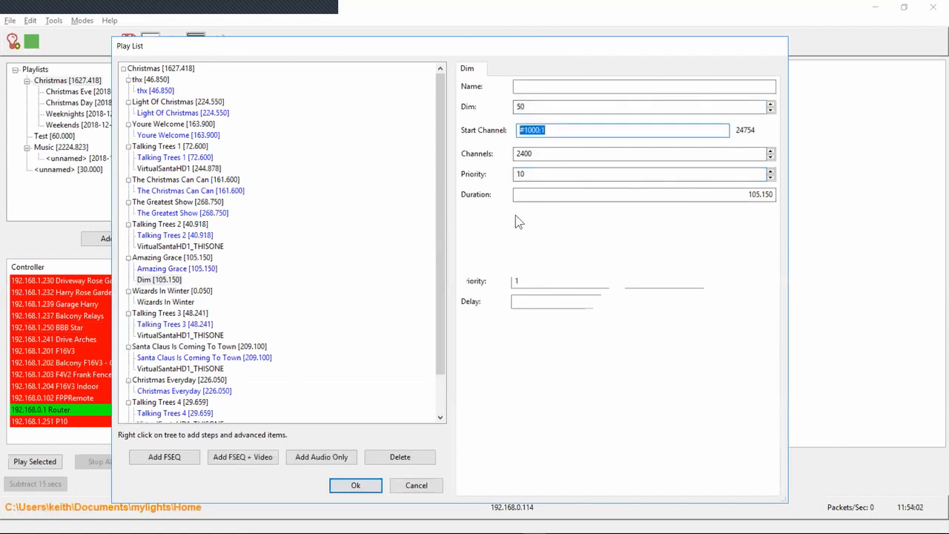
key(Tab)
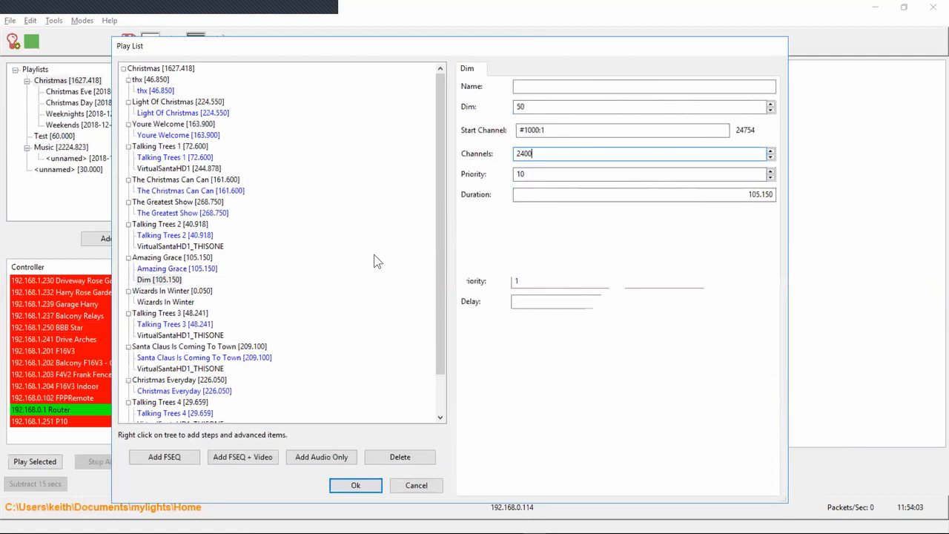
Check the Amazing Grace sequence item and its Dim item, and accept the Christmas playlist changes
click(172, 269)
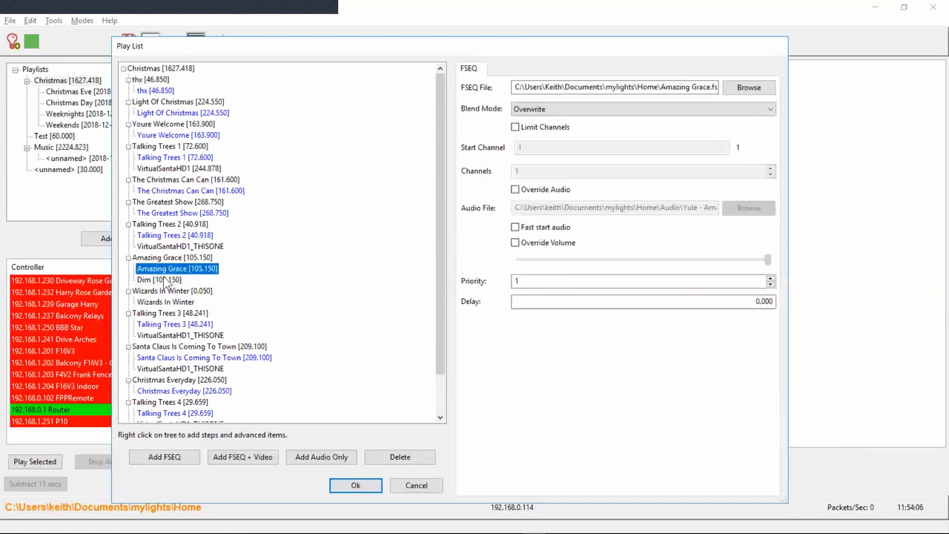
click(169, 278)
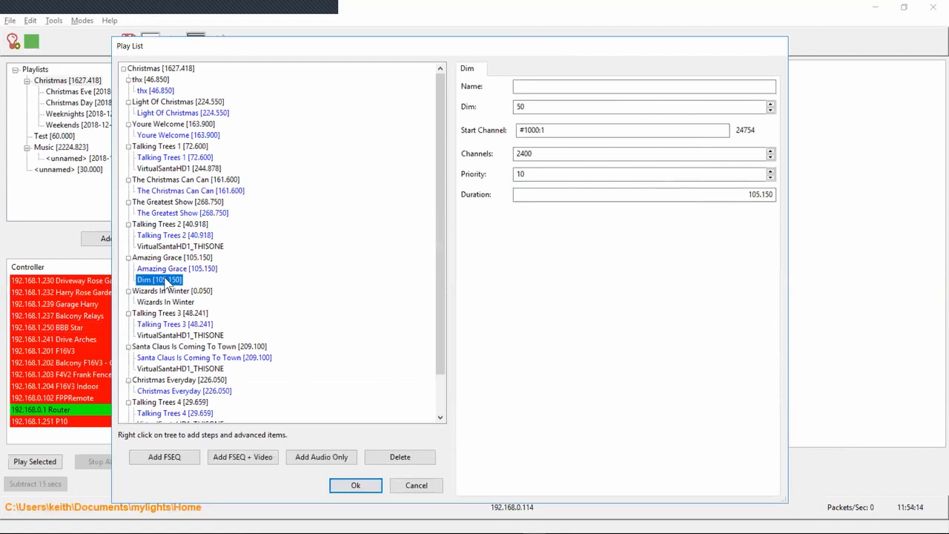
click(366, 487)
Switch to the 42-53.txt release notes and highlight the line about a playlist step that plays as part of every step
key(alt+Tab)
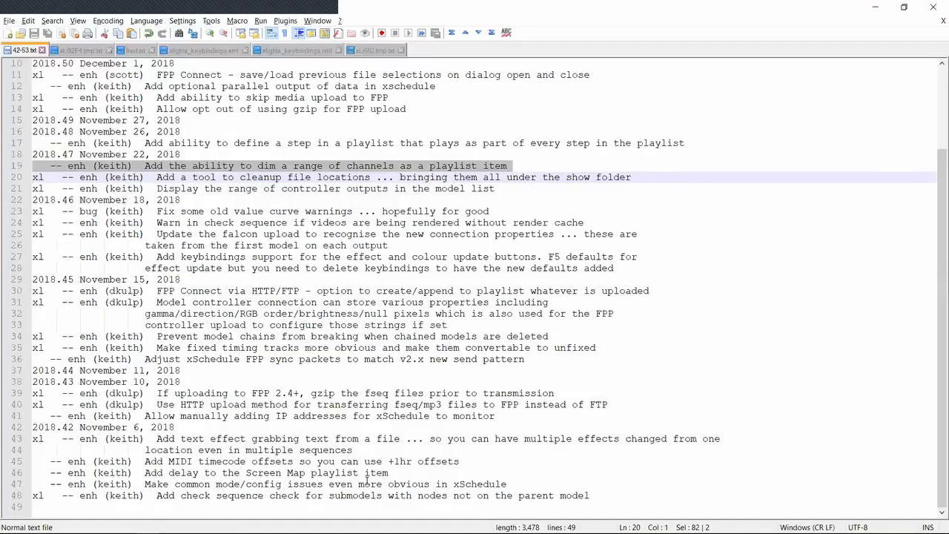
key(Up)
key(Up)
key(Up)
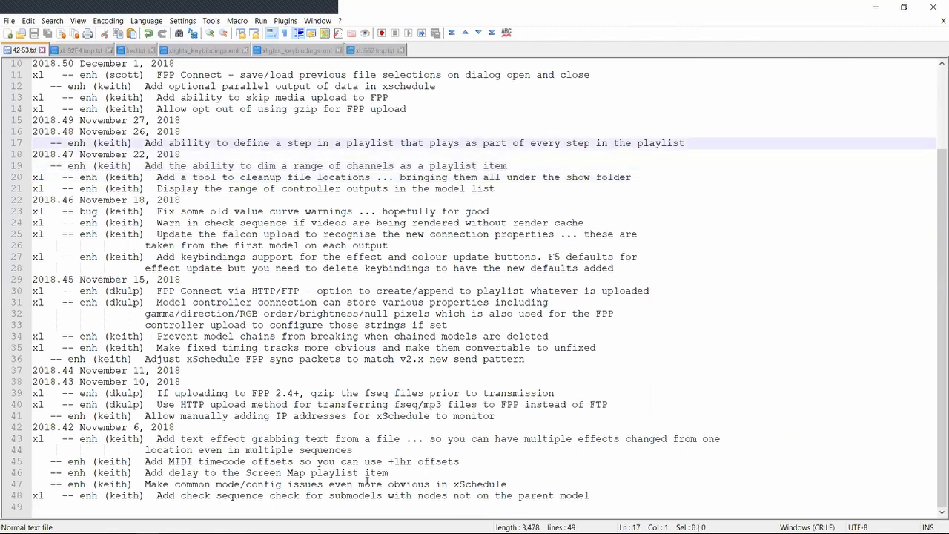
key(shift+Down)
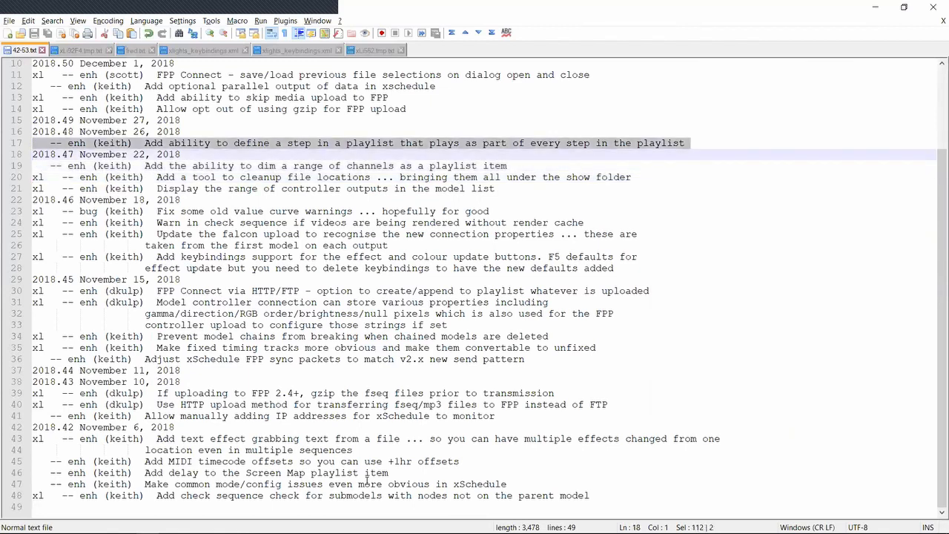
Switch back to the xLights Scheduler, reopen the Christmas playlist for editing and add an RDS item to its Talking Trees 1 step
key(alt+Tab)
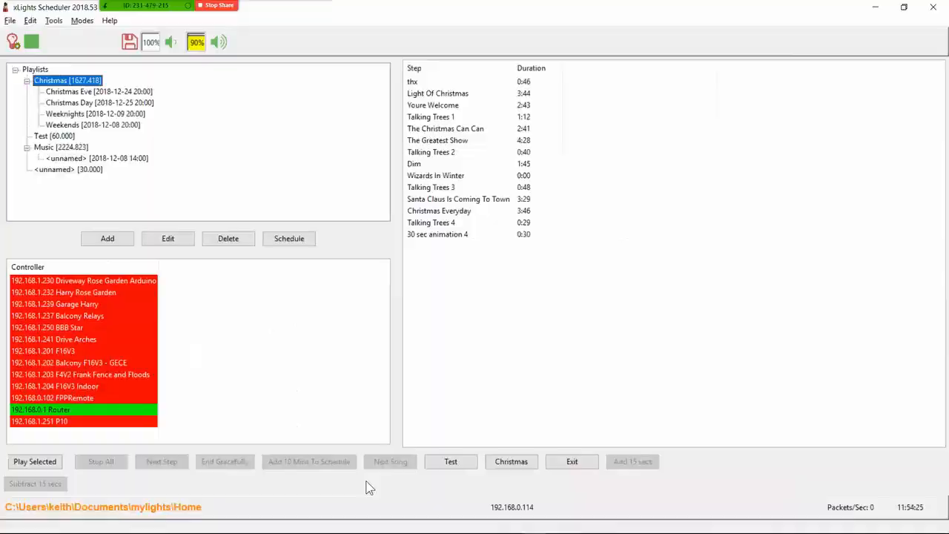
double_click(79, 80)
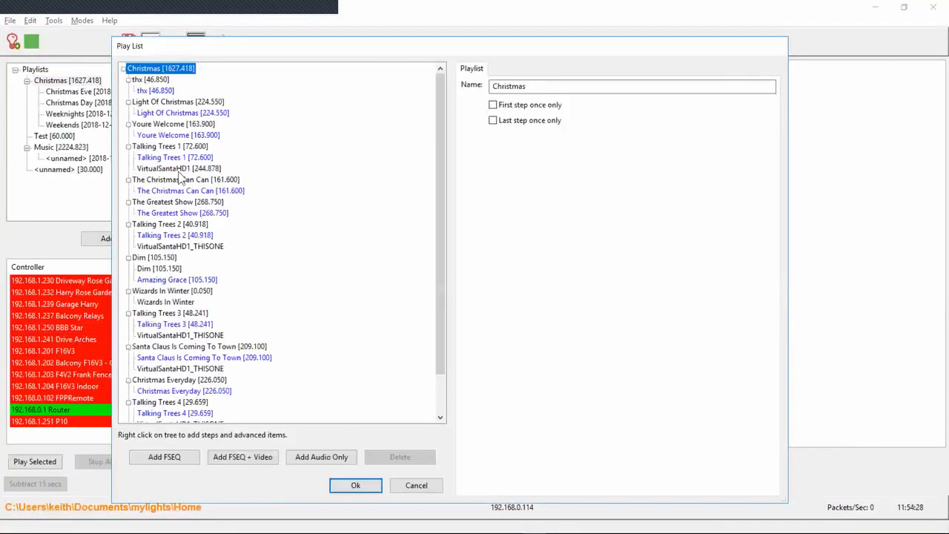
right_click(194, 148)
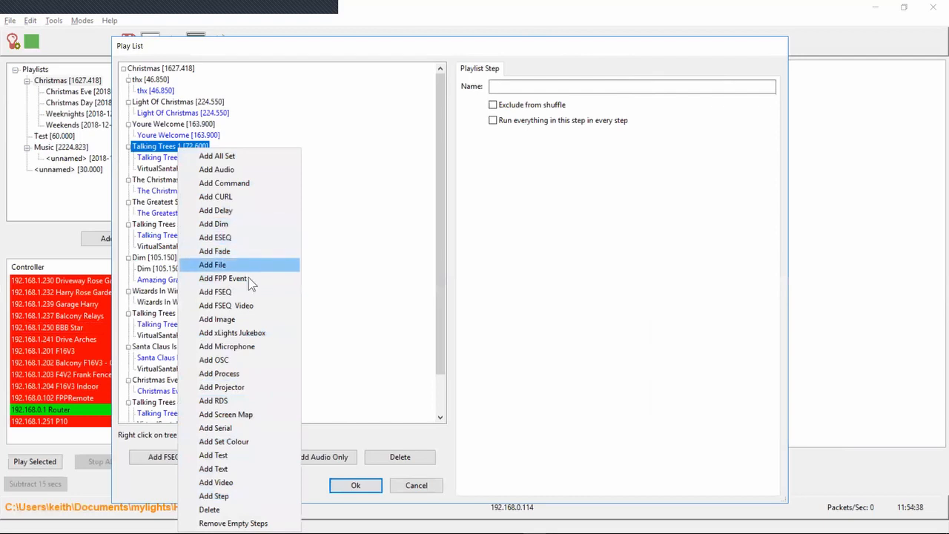
click(237, 401)
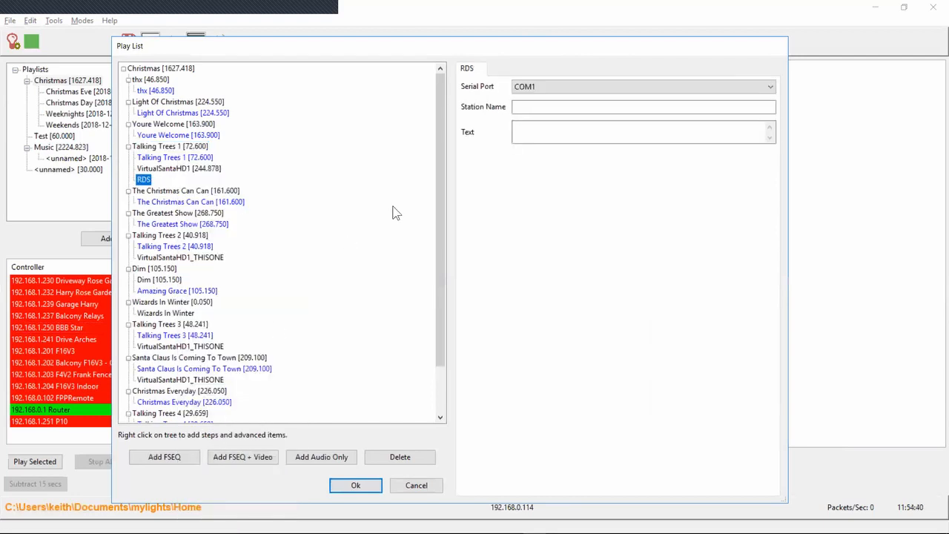
Set the RDS item's text to the %STEPNAME% variable, leaving its station name empty
click(557, 111)
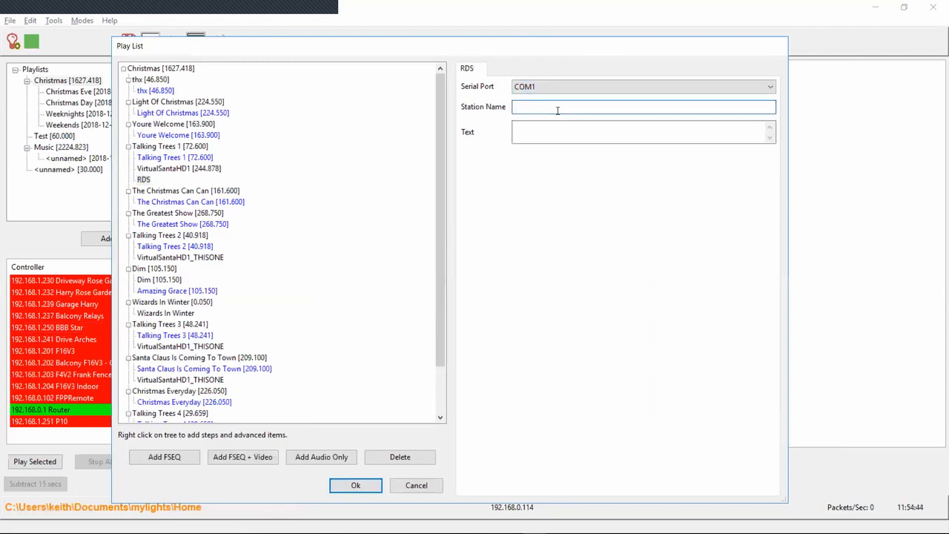
click(555, 128)
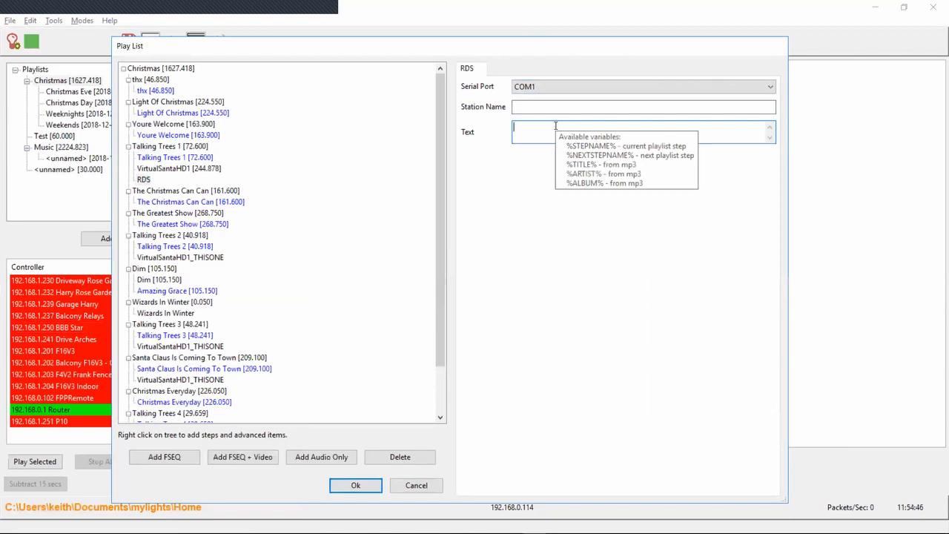
text(%STEPNAME%)
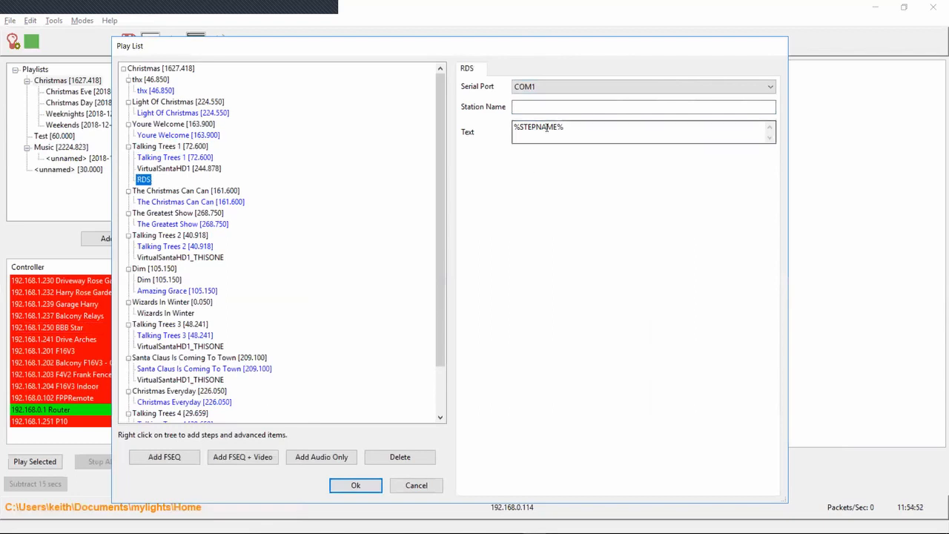
mouse_move(575, 123)
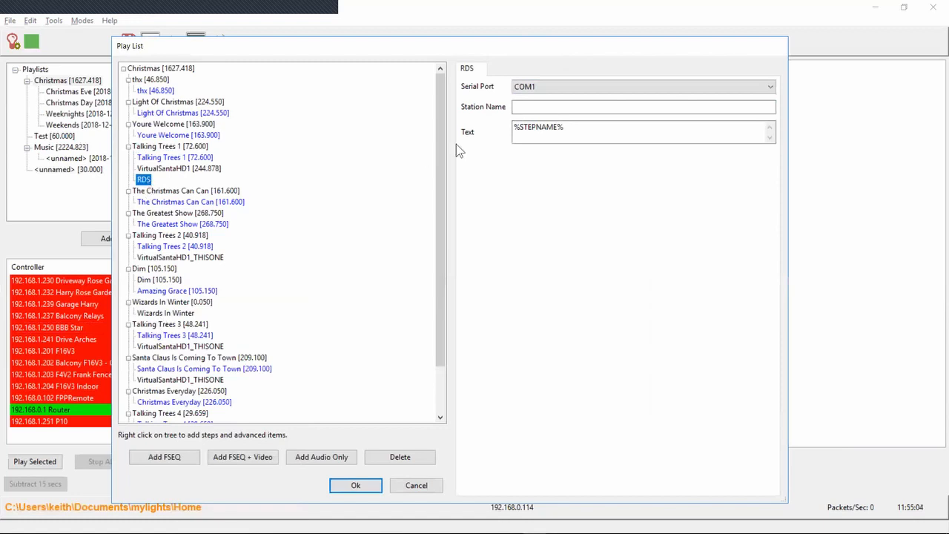
mouse_move(610, 133)
Add a step named EveryStep to the Christmas playlist and enable running everything in this step in every step
right_click(147, 68)
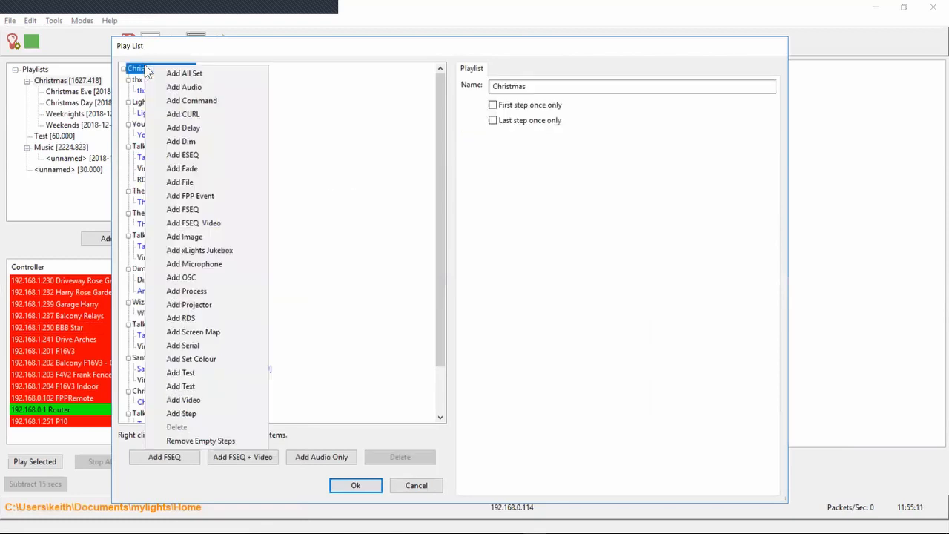
click(172, 413)
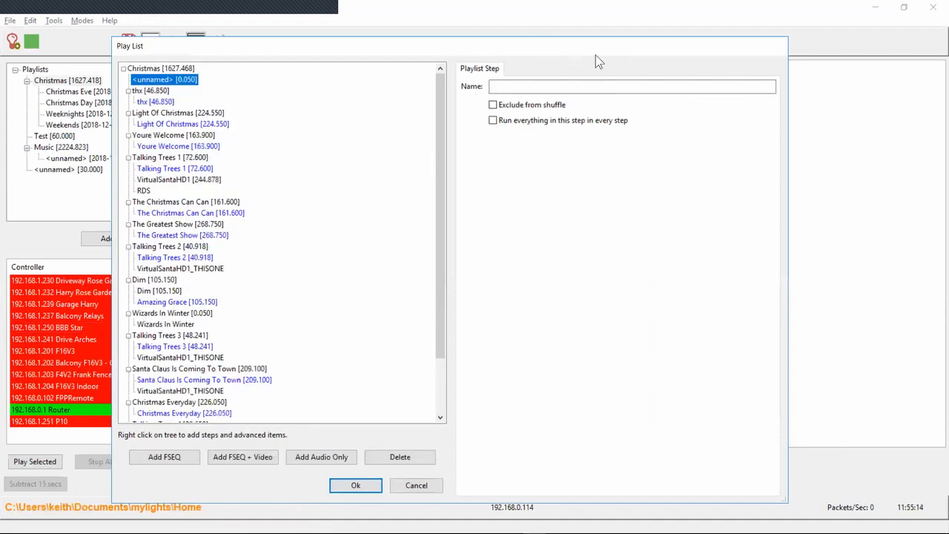
click(554, 87)
text(EveryStep)
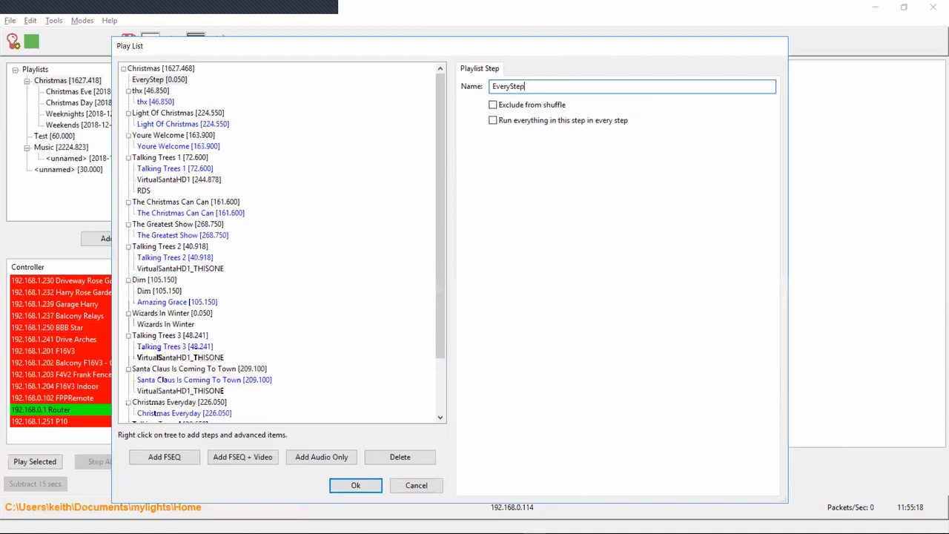
key(Tab)
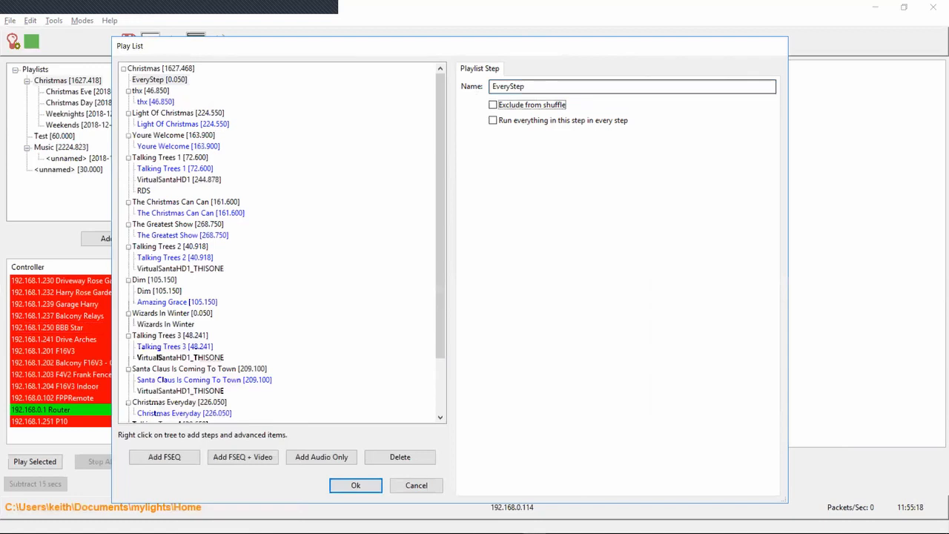
click(493, 120)
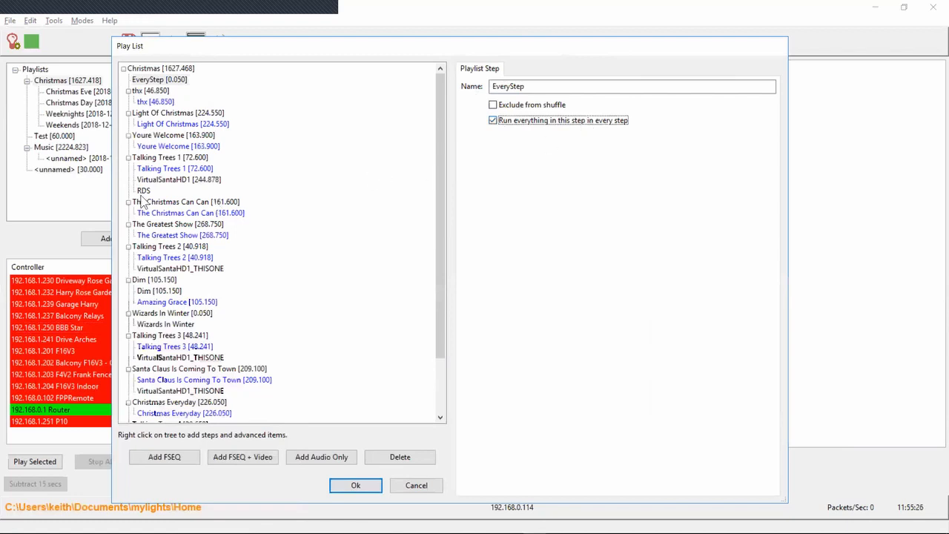
Move the RDS item from Talking Trees 1 into the EveryStep step, and review the settings of EveryStep and the steps following it
drag(143, 191, 162, 81)
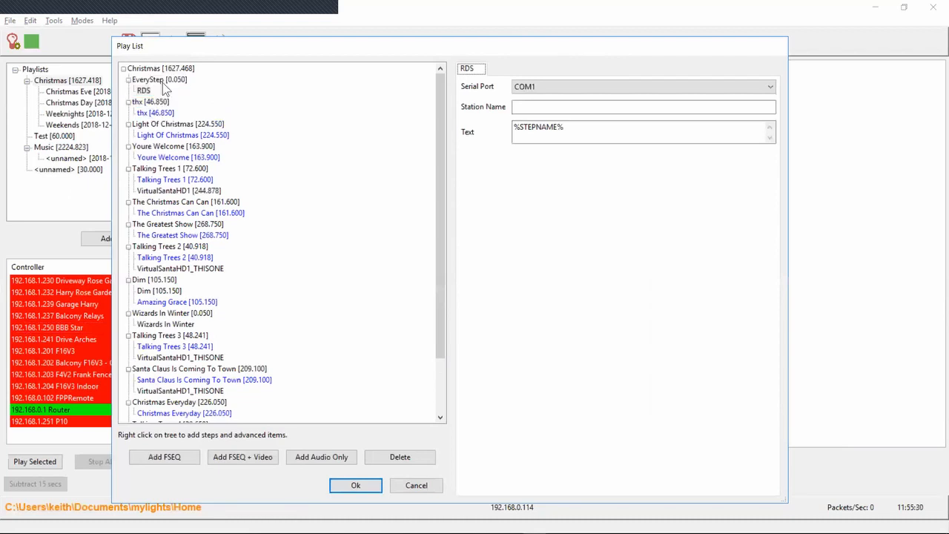
click(159, 80)
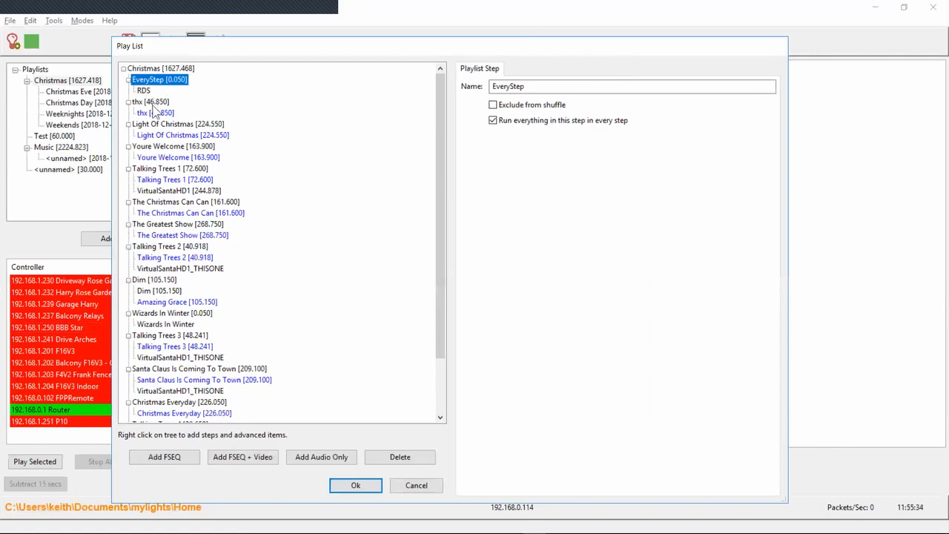
click(153, 104)
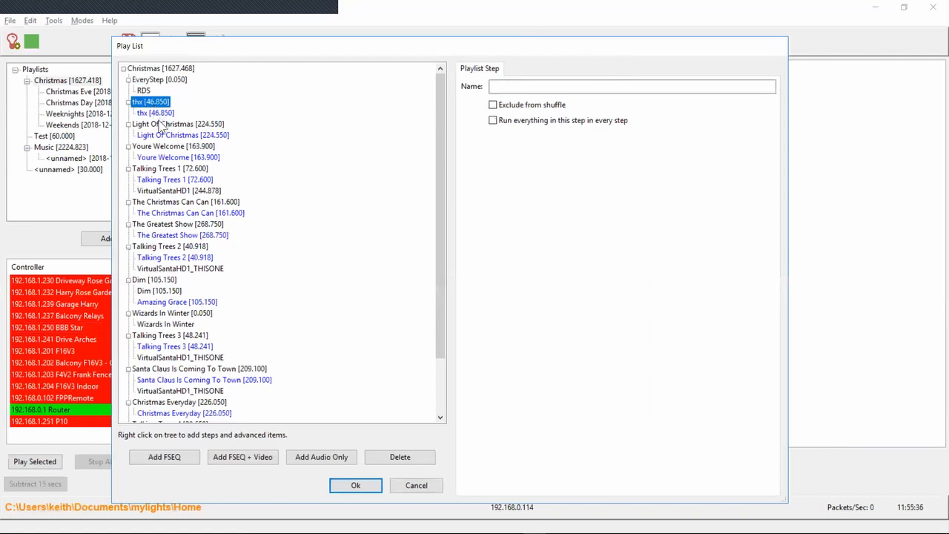
click(159, 124)
click(156, 146)
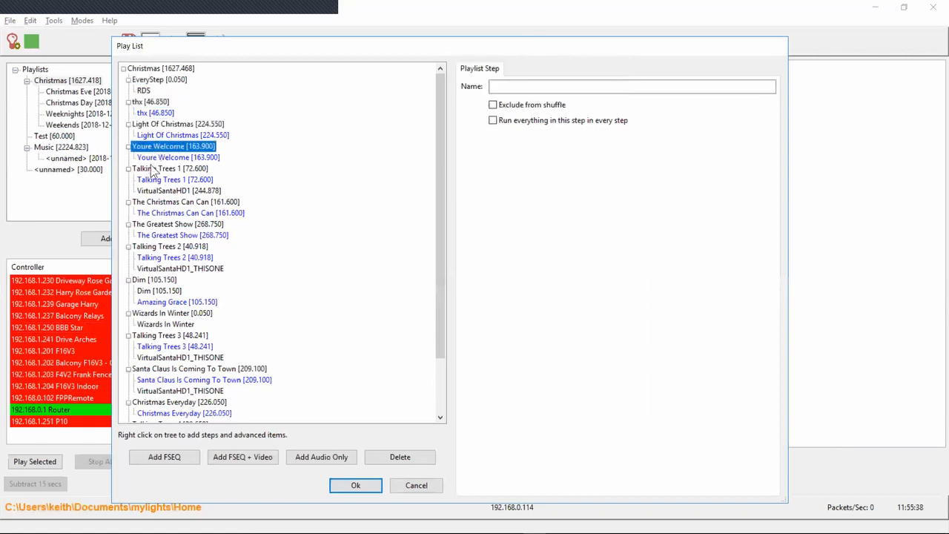
click(152, 170)
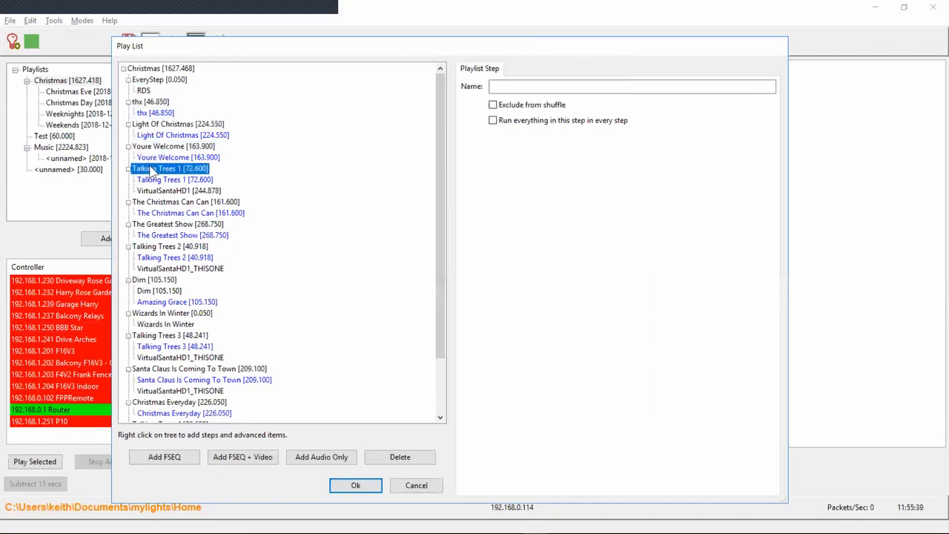
click(144, 90)
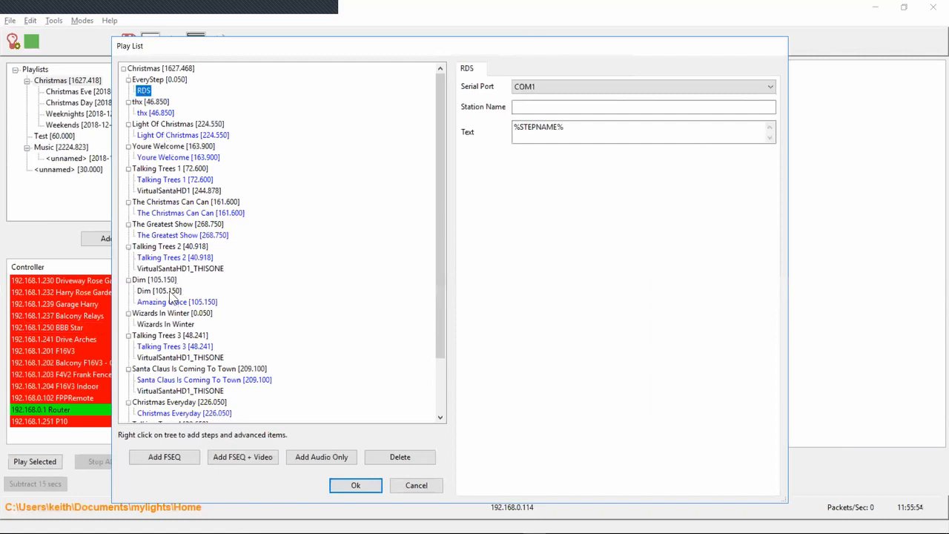
Move the Dim item from the Amazing Grace step into EveryStep and accept the Christmas playlist changes
drag(171, 296, 171, 88)
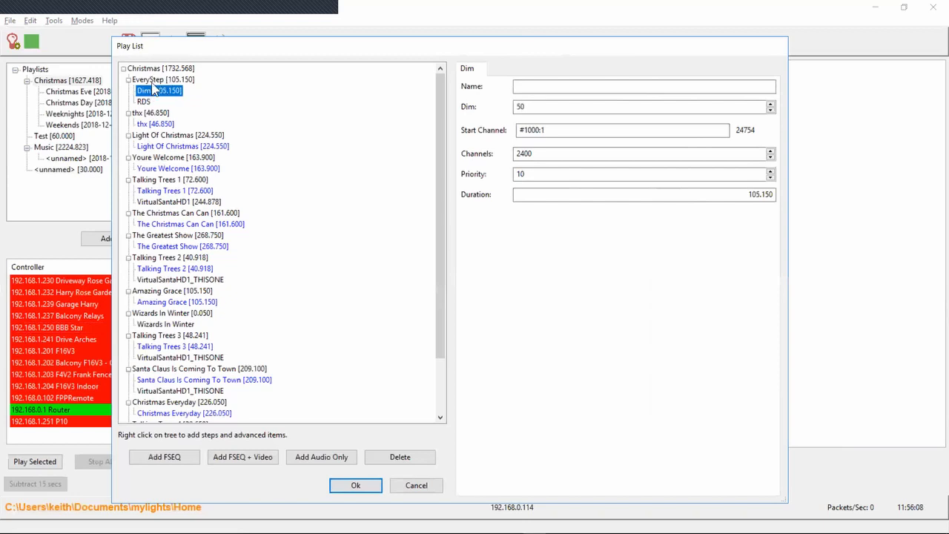
click(155, 80)
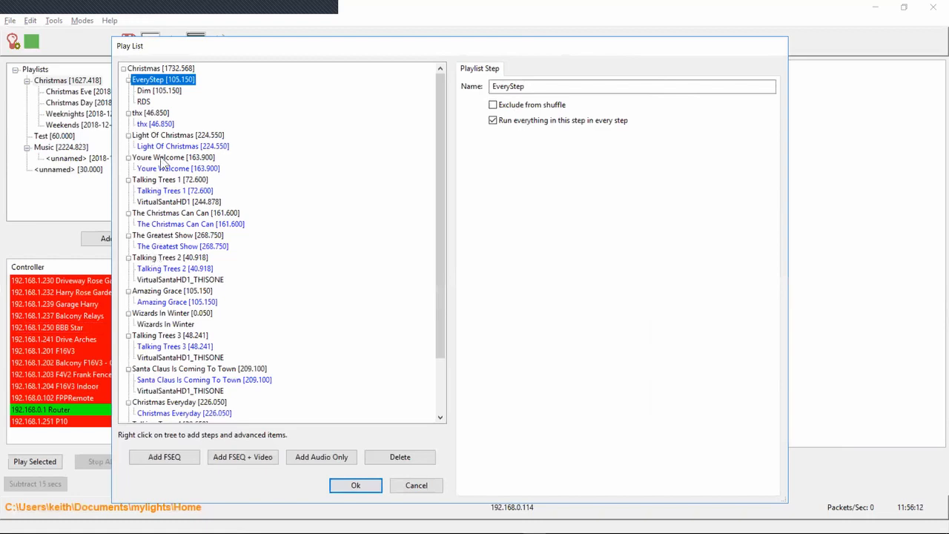
click(161, 69)
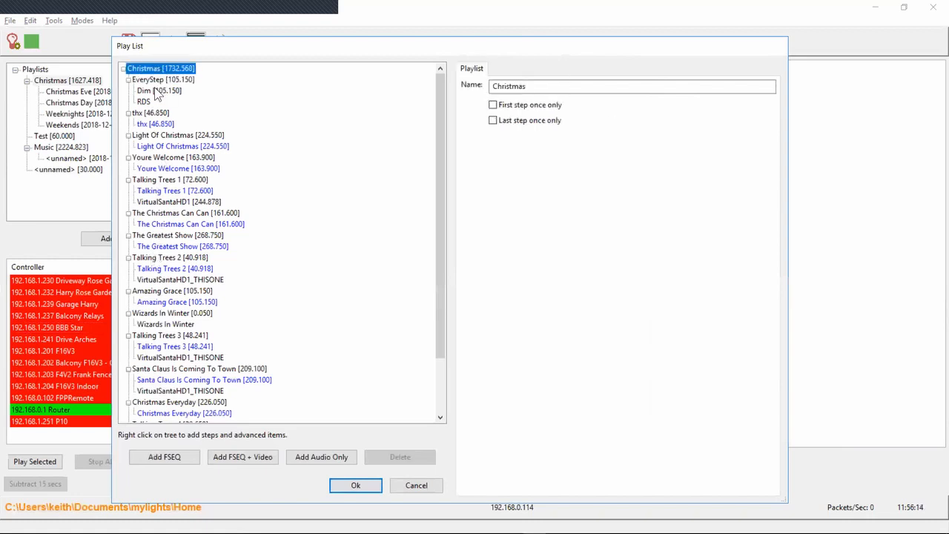
click(336, 489)
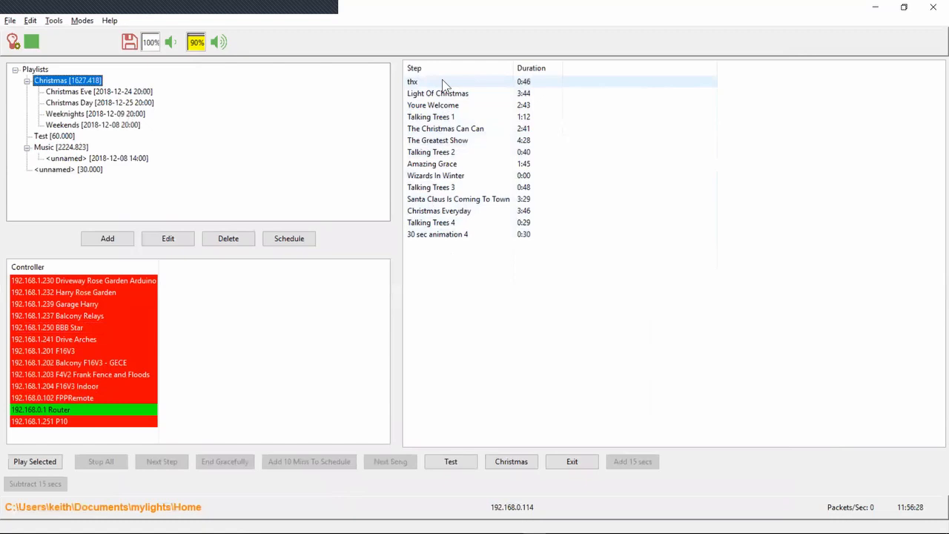
Switch to the 42-53.txt release notes and highlight the line about optional parallel output of data in xSchedule
key(alt+Tab)
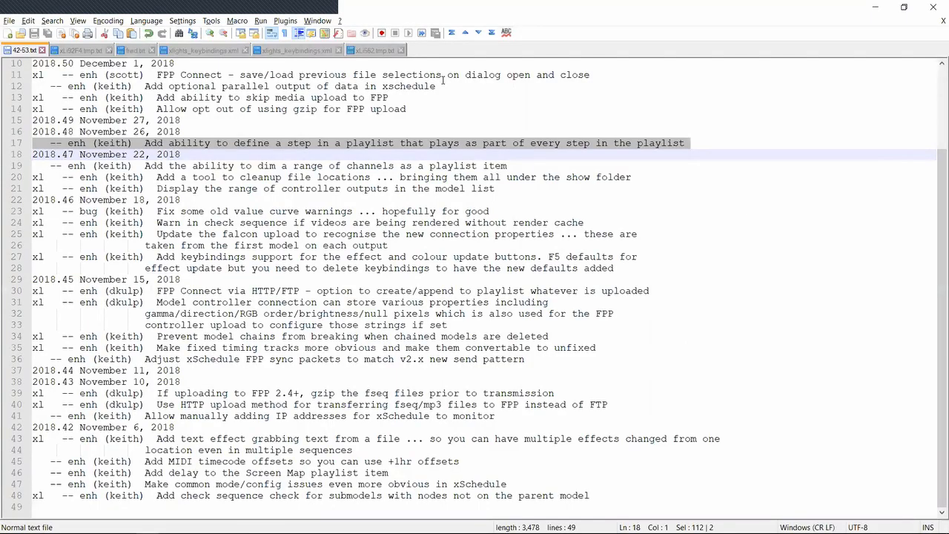
key(Down)
key(Up)
key(Up)
key(Up)
key(Up)
key(Up)
key(Up)
key(Up)
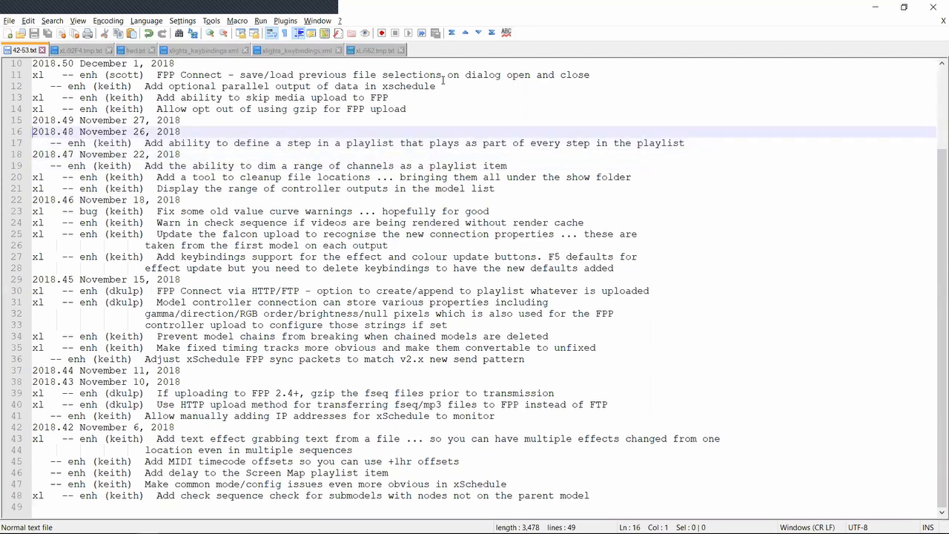
key(shift+Down)
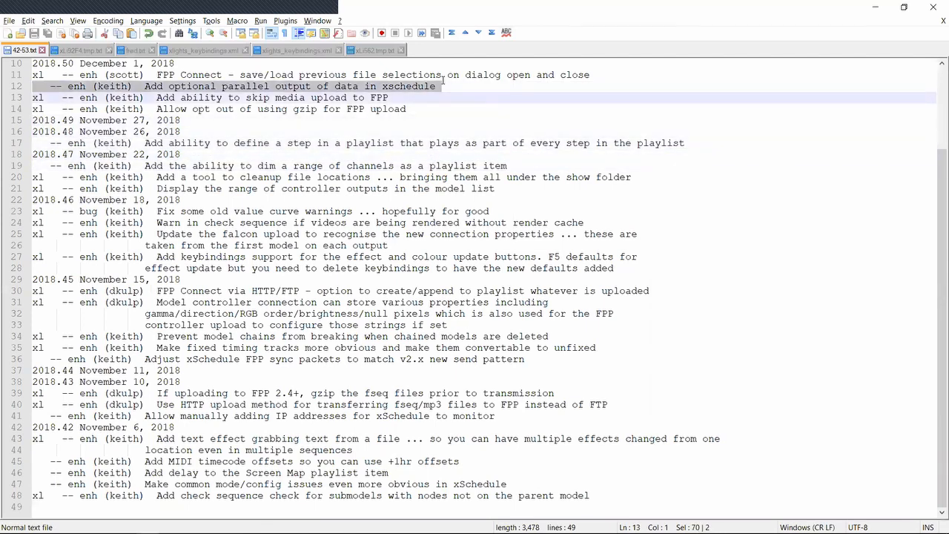
Examine the Multithreaded transmission and Continually try to open outputs settings in the xSchedule options, and close them without saving
key(alt+Tab)
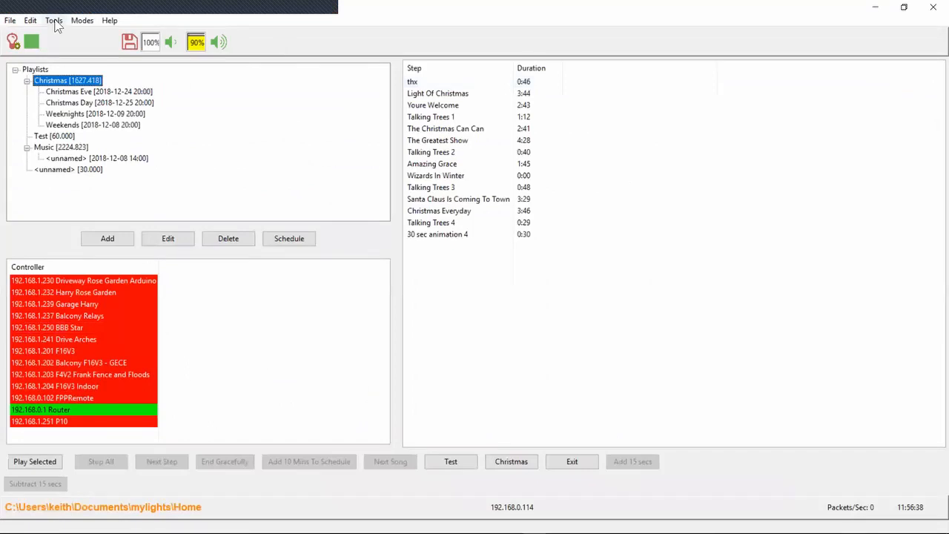
click(30, 20)
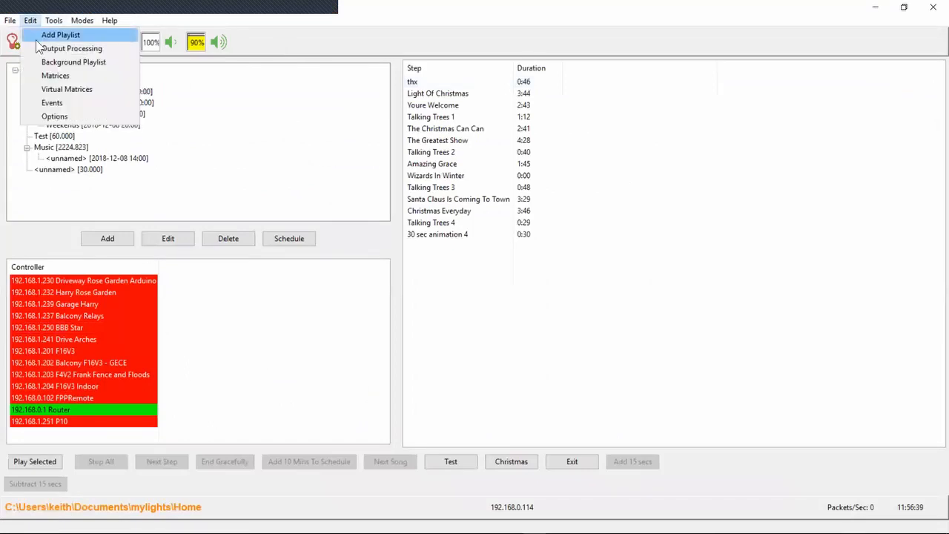
click(49, 116)
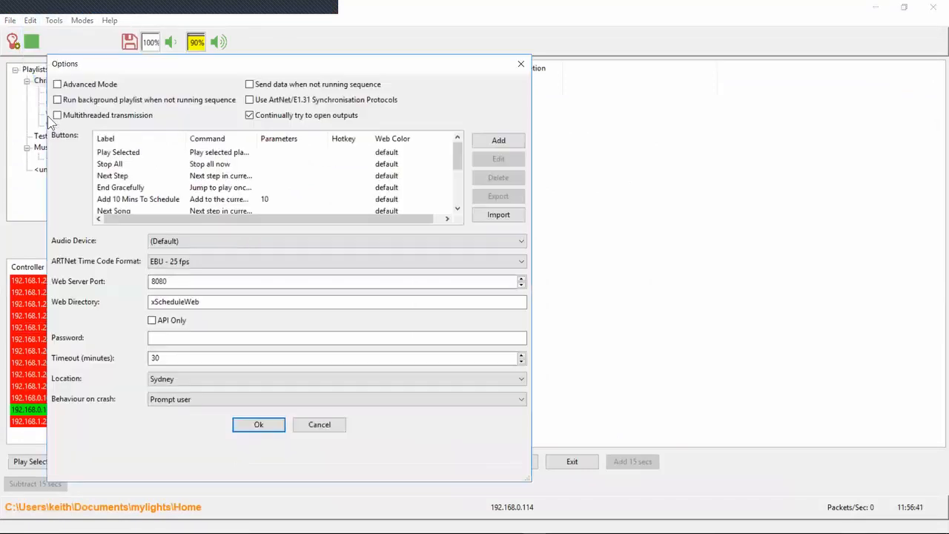
click(87, 121)
click(63, 117)
click(81, 115)
click(333, 117)
click(328, 118)
click(322, 425)
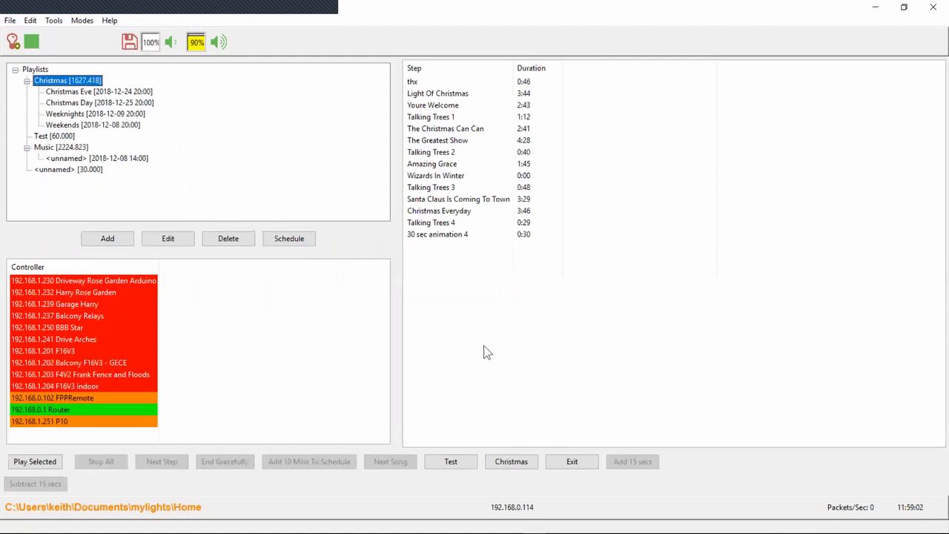
Switch to the 42-53.txt release notes and highlight the line about forcing LOR outputs to occasionally output a channel
key(alt+Tab)
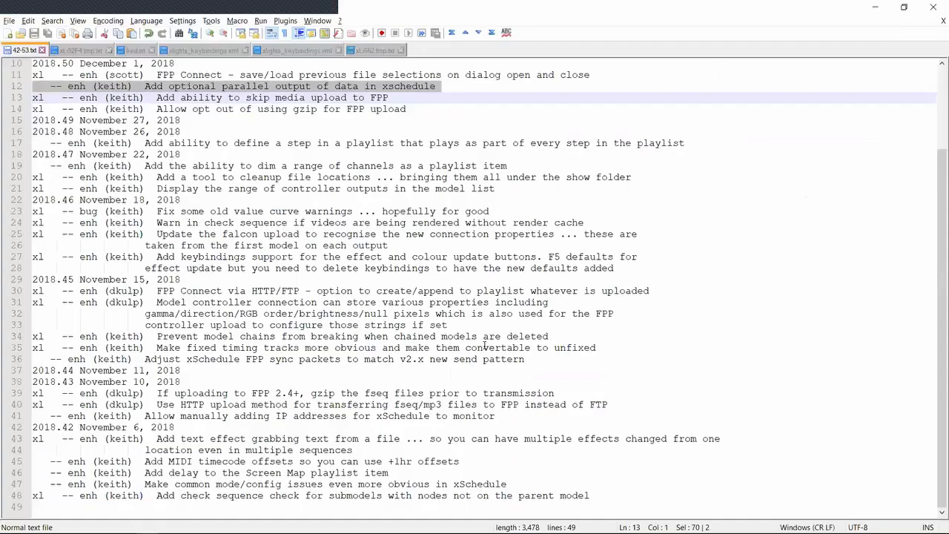
key(Up)
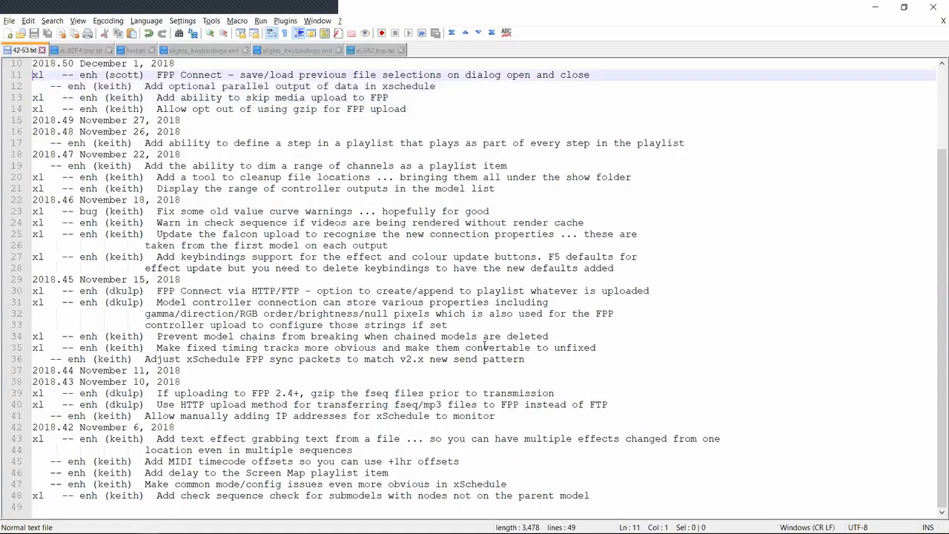
key(Up)
key(Up)
key(Up)
key(Up)
key(Up)
key(Up)
key(Up)
key(Up)
key(Up)
key(Down)
key(Down)
key(Down)
key(Down)
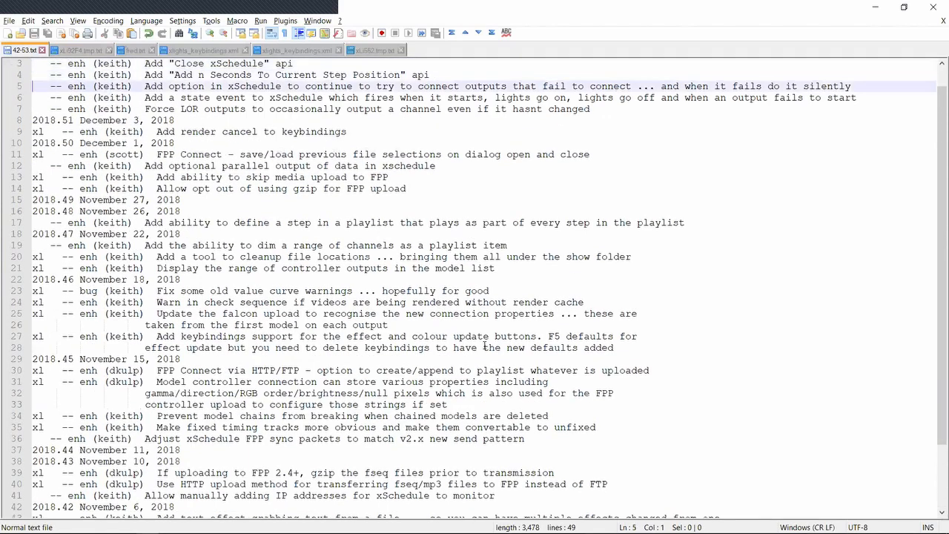
key(Down)
key(shift+Up)
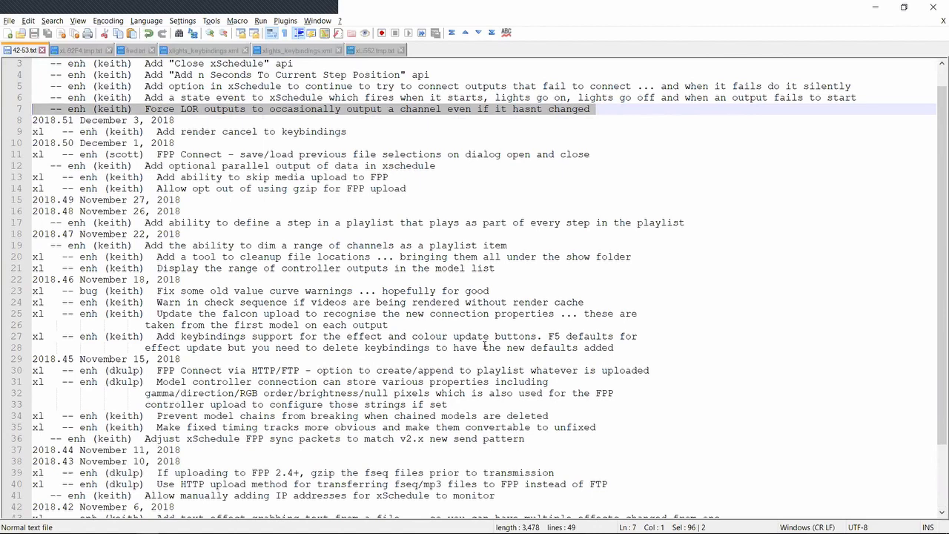
key(Down)
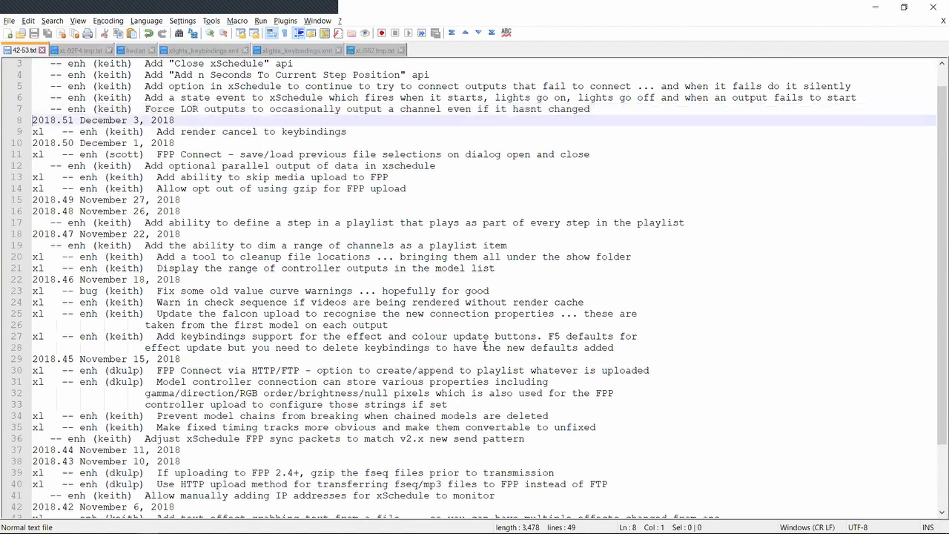
key(shift+Up)
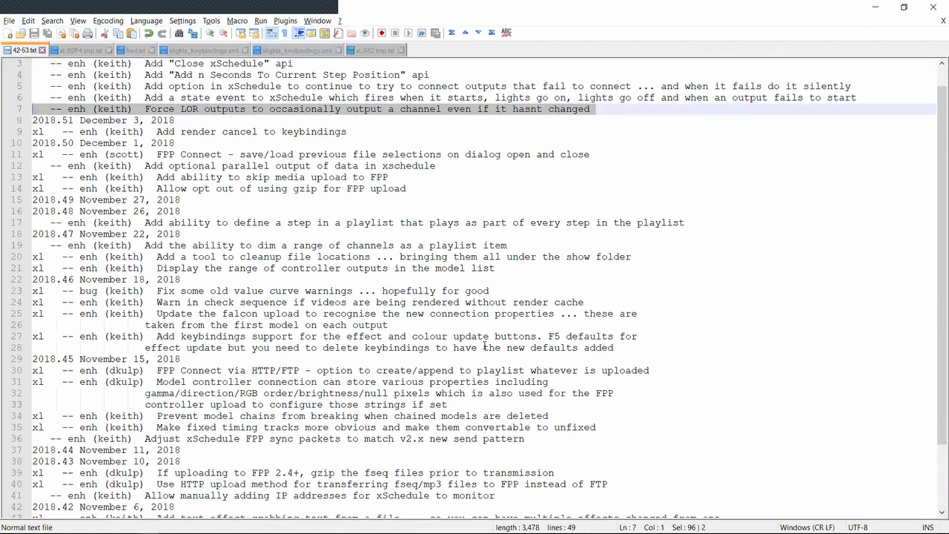
key(Down)
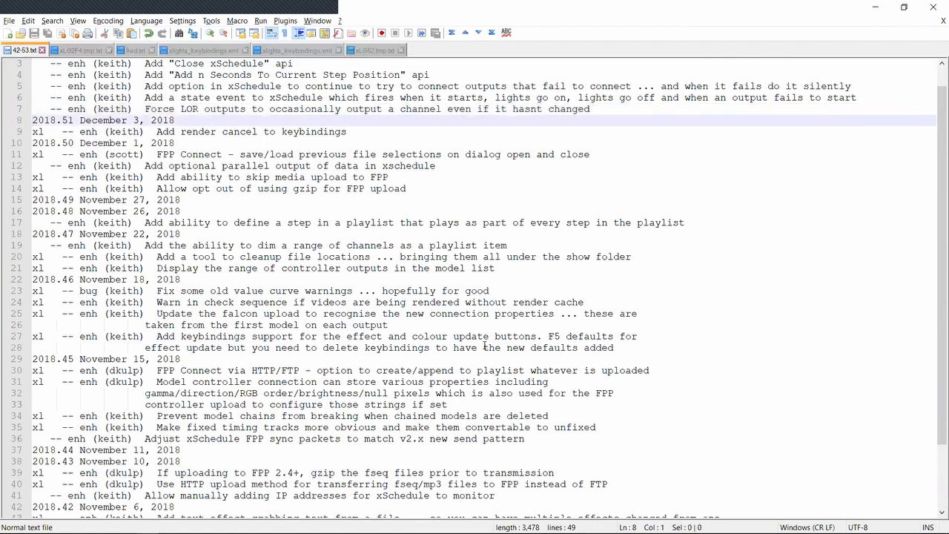
key(shift+Up)
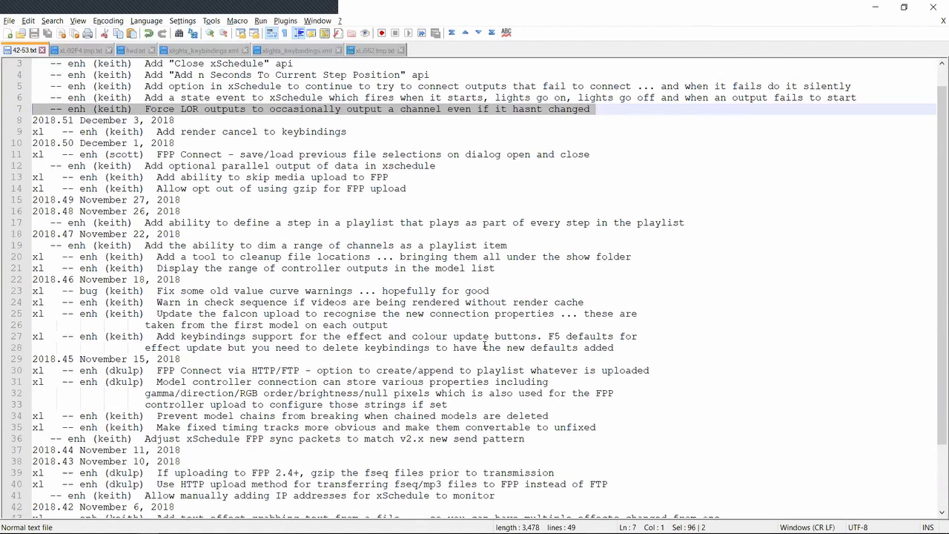
key(Down)
key(shift+Up)
key(Down)
key(shift+Up)
Highlight the release note about the xSchedule state event, and open the lower volume event for editing in xSchedule
key(Up)
key(shift+Down)
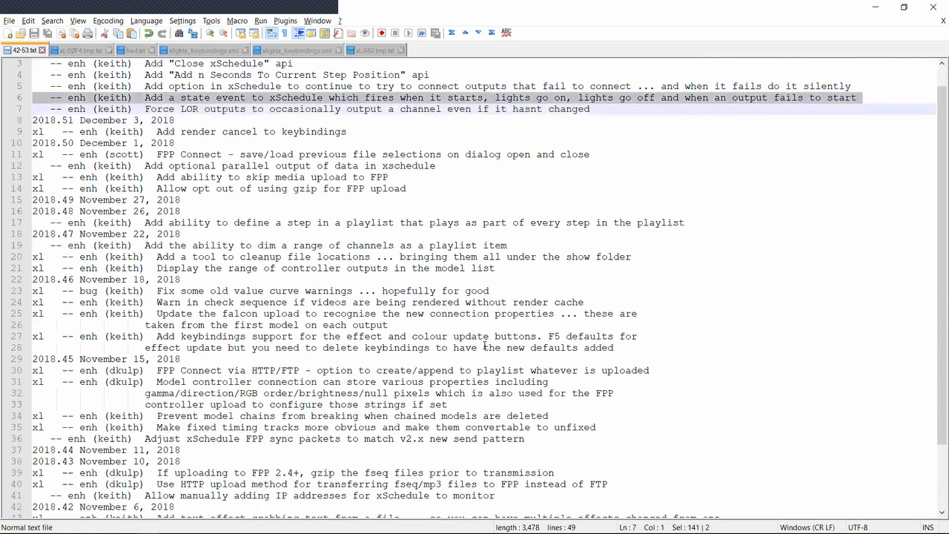
key(alt+Tab)
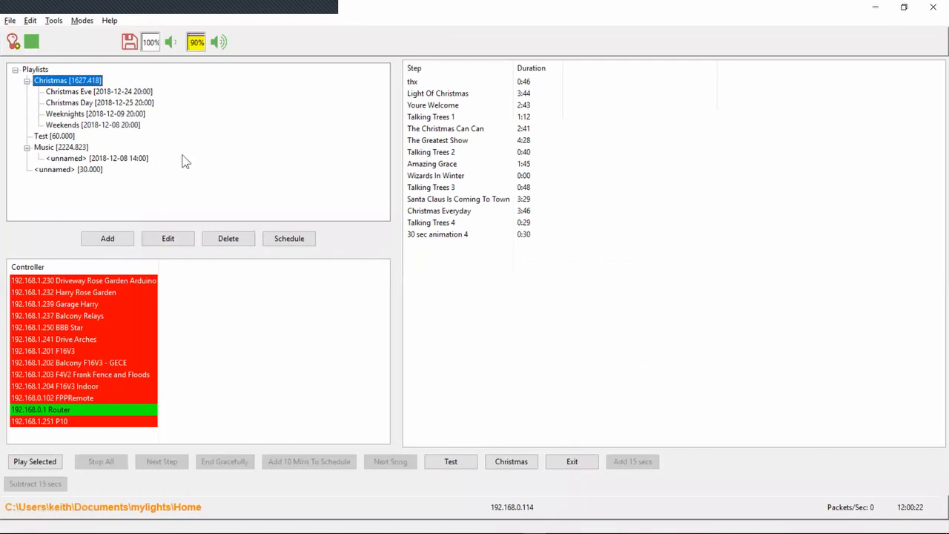
click(32, 22)
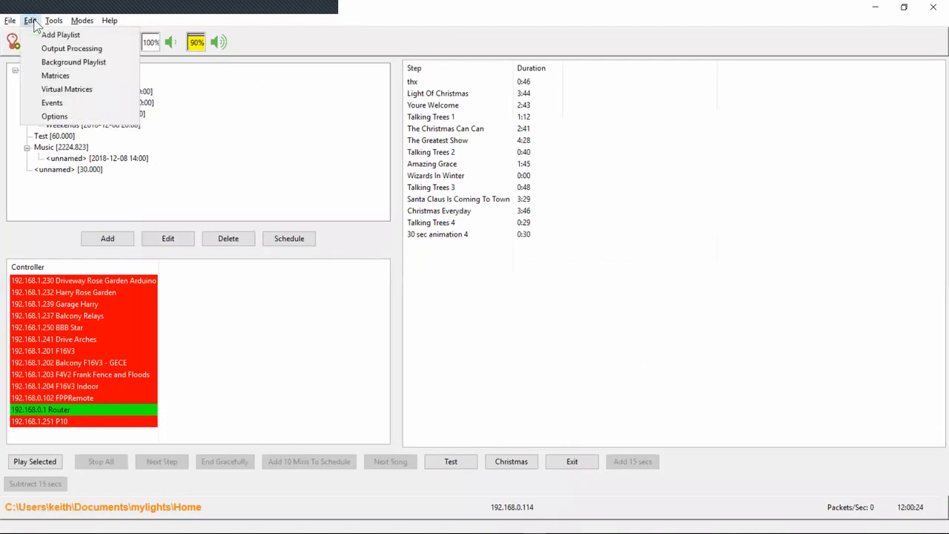
click(46, 104)
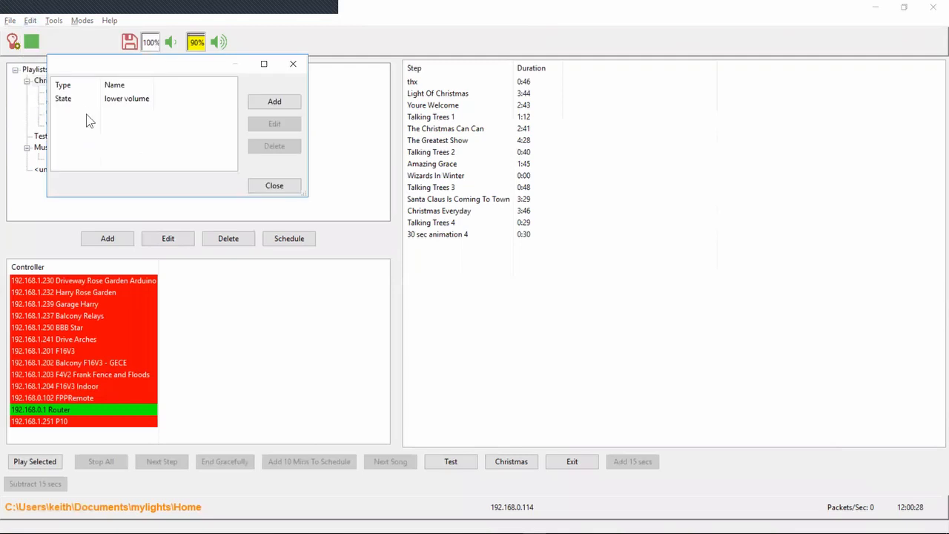
double_click(140, 99)
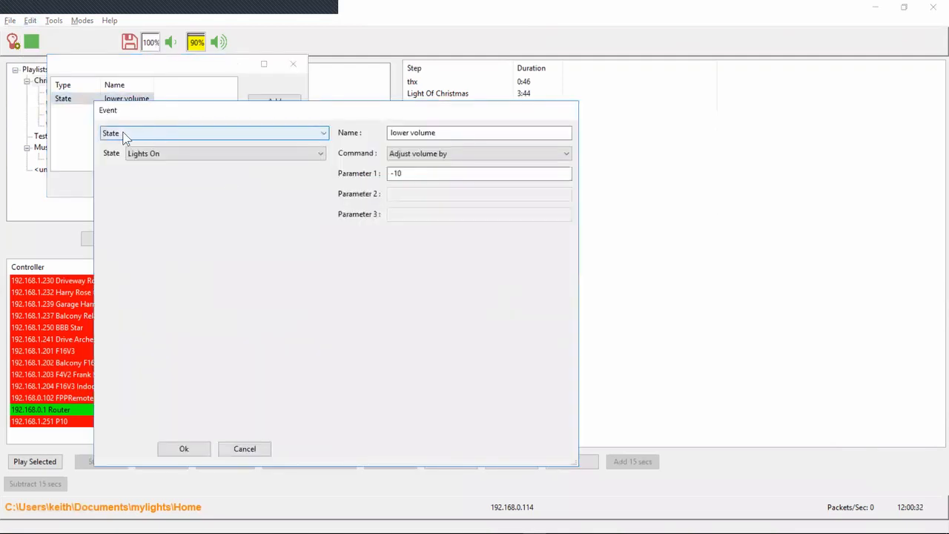
Examine the available State choices for the lower volume event, and close the event and event list without changes
click(319, 153)
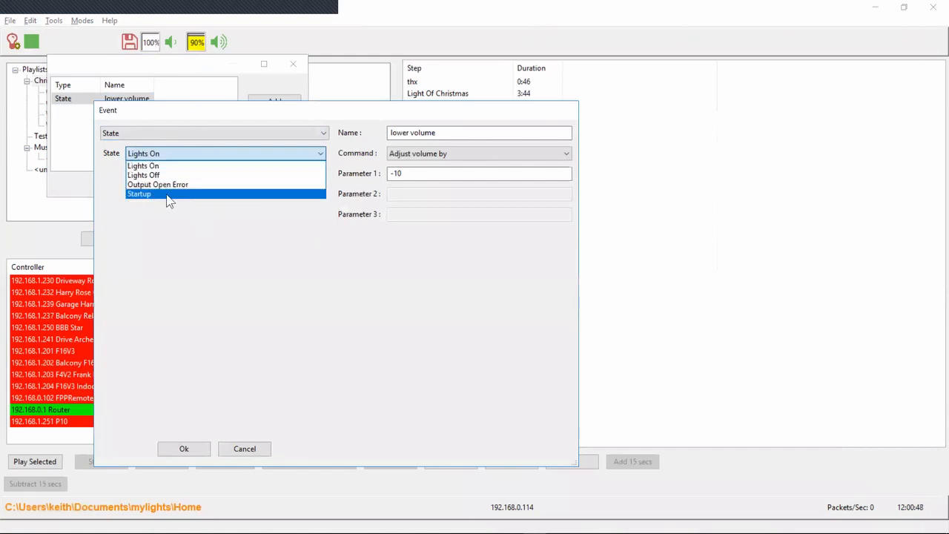
click(245, 269)
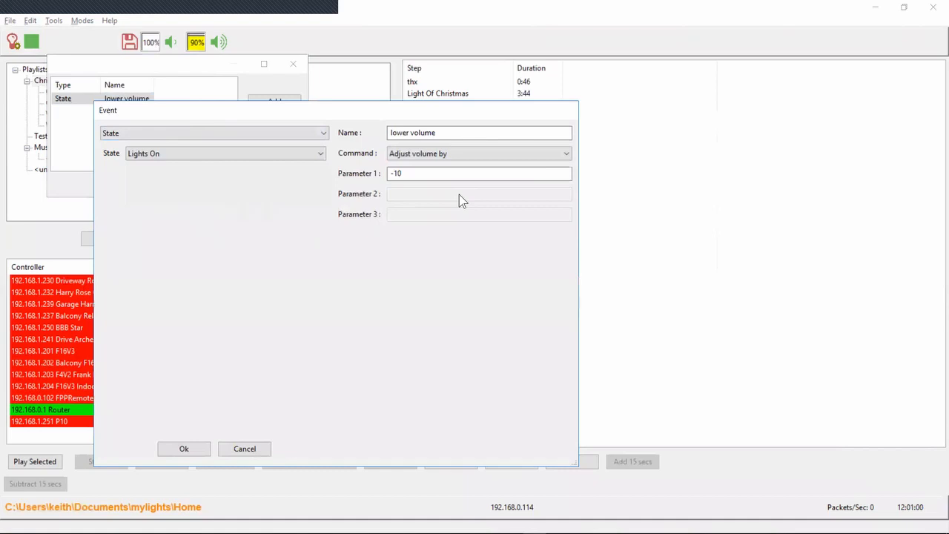
click(296, 157)
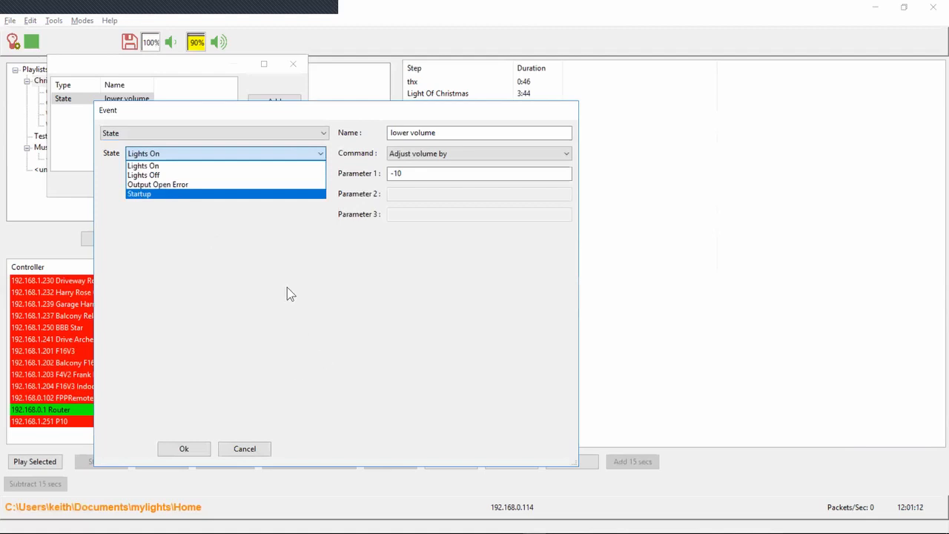
click(263, 244)
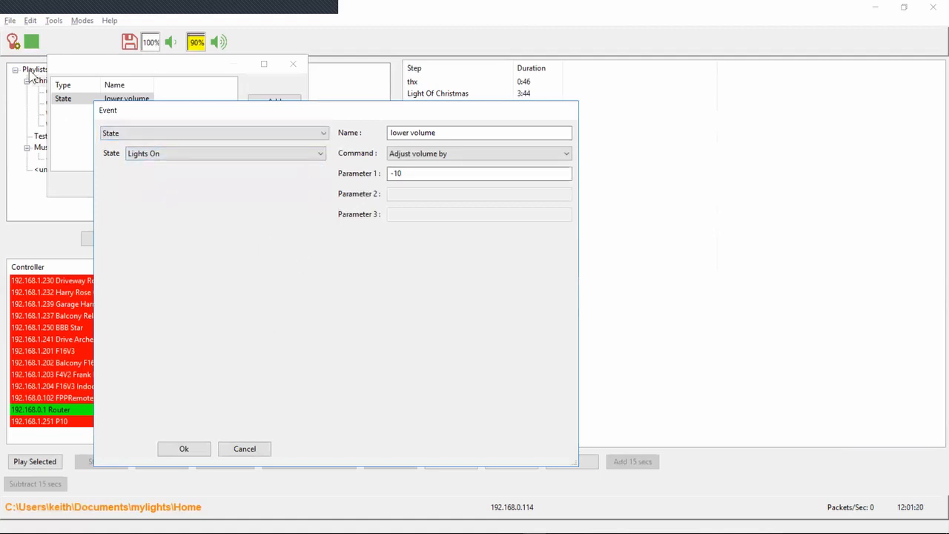
click(292, 157)
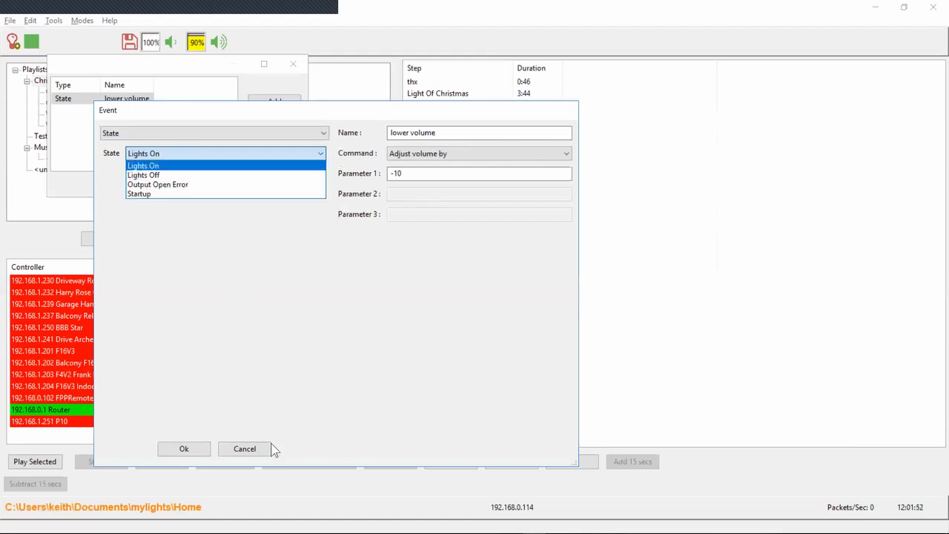
click(254, 457)
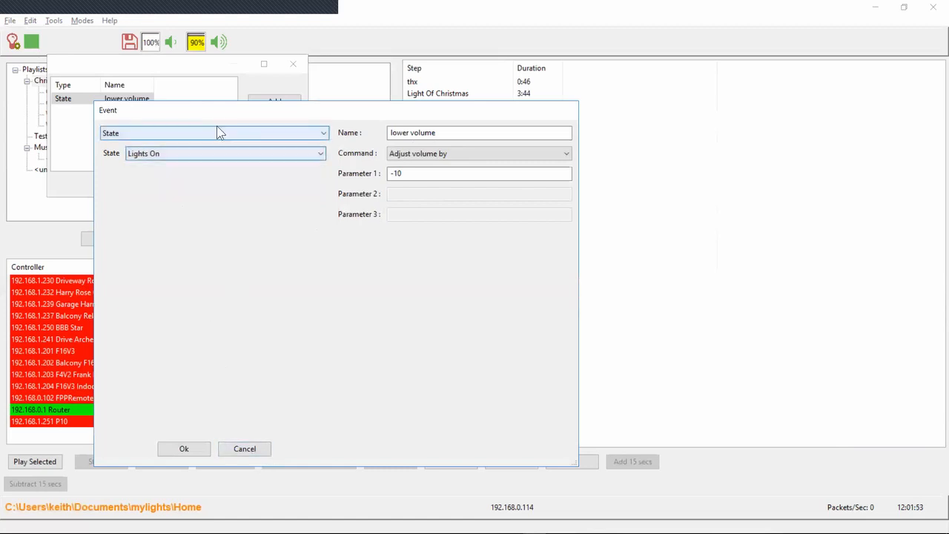
click(233, 450)
click(275, 185)
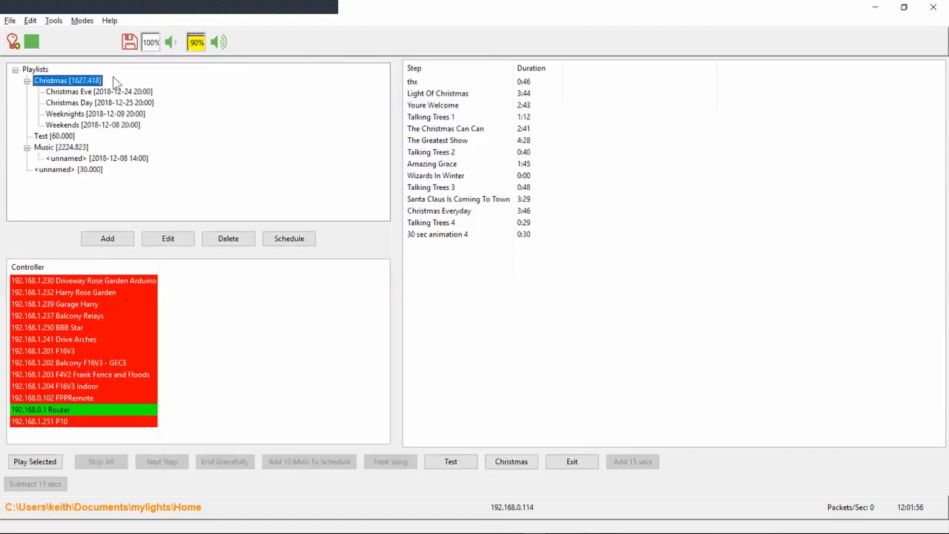
Turn light output on and off repeatedly to trigger the lower volume event, ending with the output off
click(14, 43)
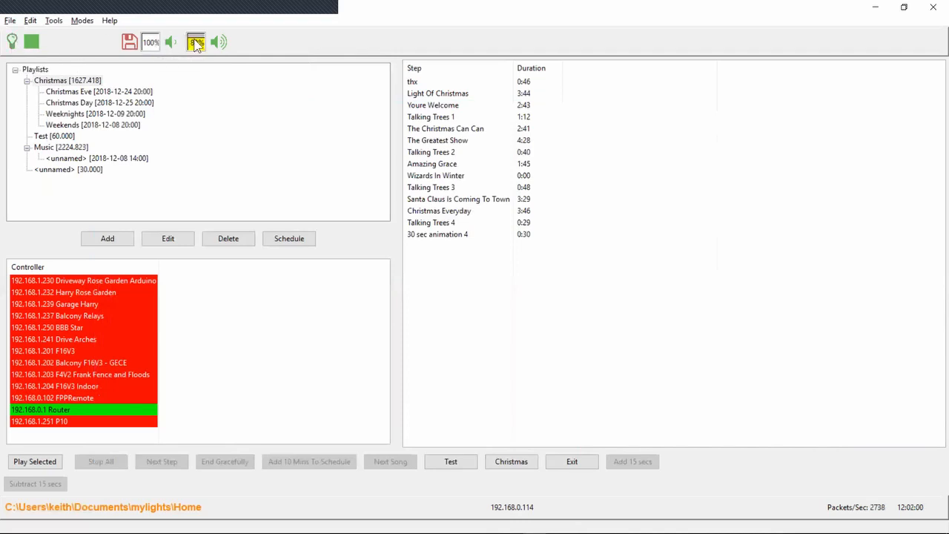
click(13, 43)
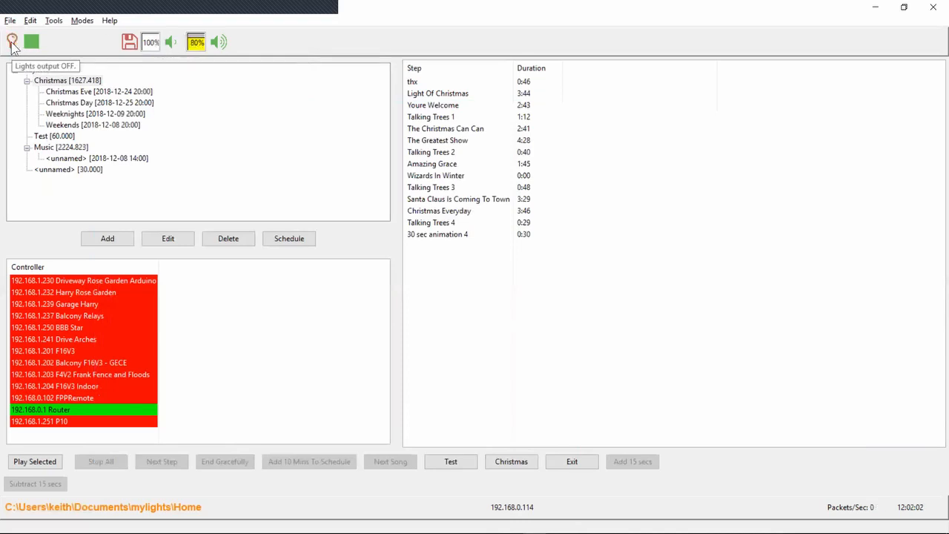
click(13, 43)
click(13, 43)
click(12, 43)
click(12, 43)
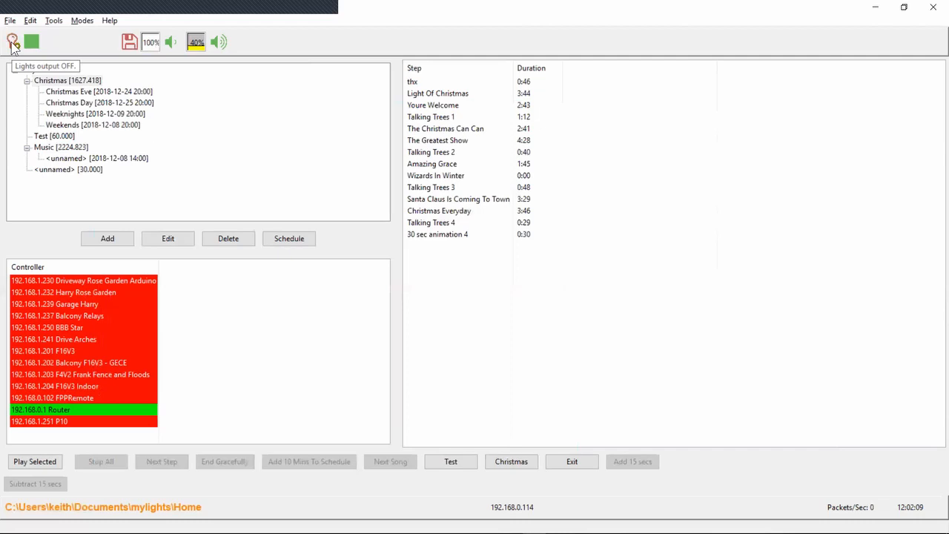
Raise the xSchedule audio volume to 100%
click(214, 44)
click(214, 44)
click(215, 44)
click(214, 44)
click(214, 44)
click(214, 44)
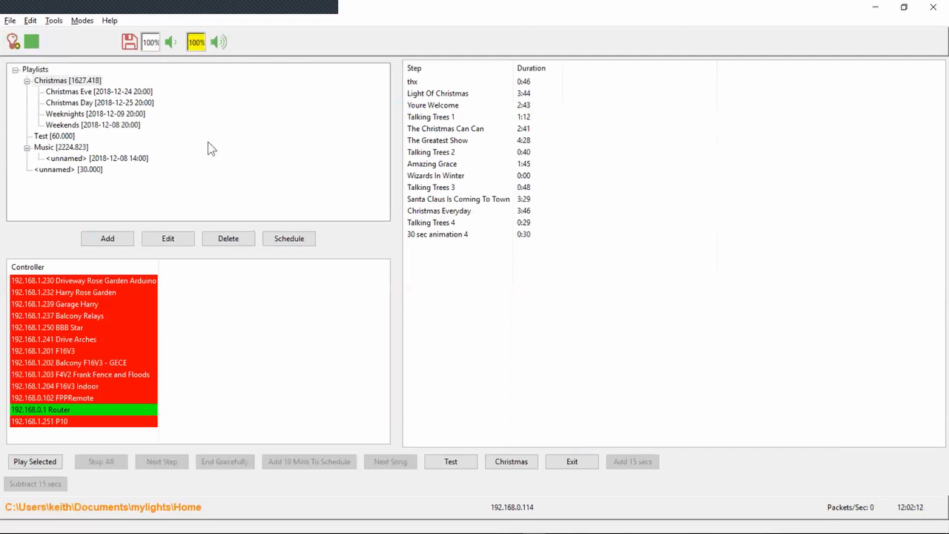
Switch to the 42-53.txt release notes and highlight the line about the "Add n Seconds To Current Step Position" api
key(alt+Tab)
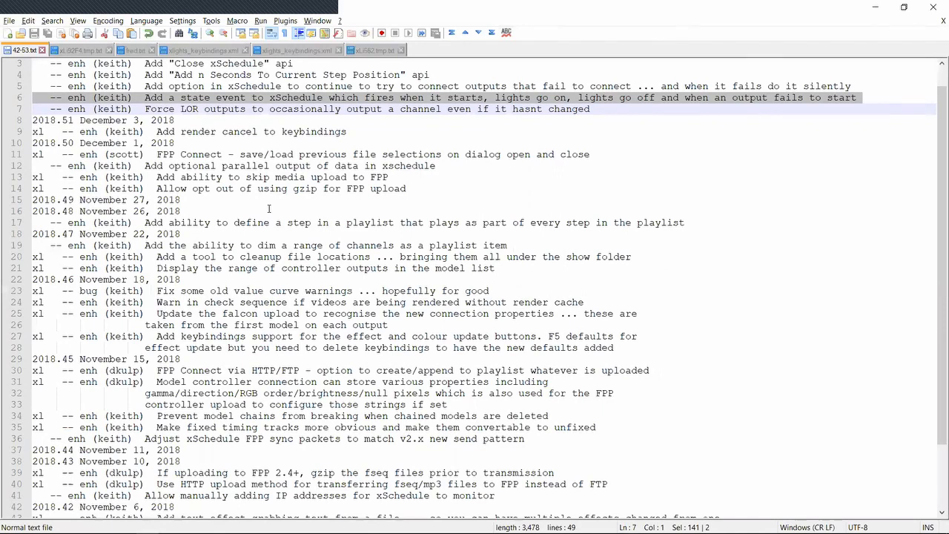
key(Up)
key(Up)
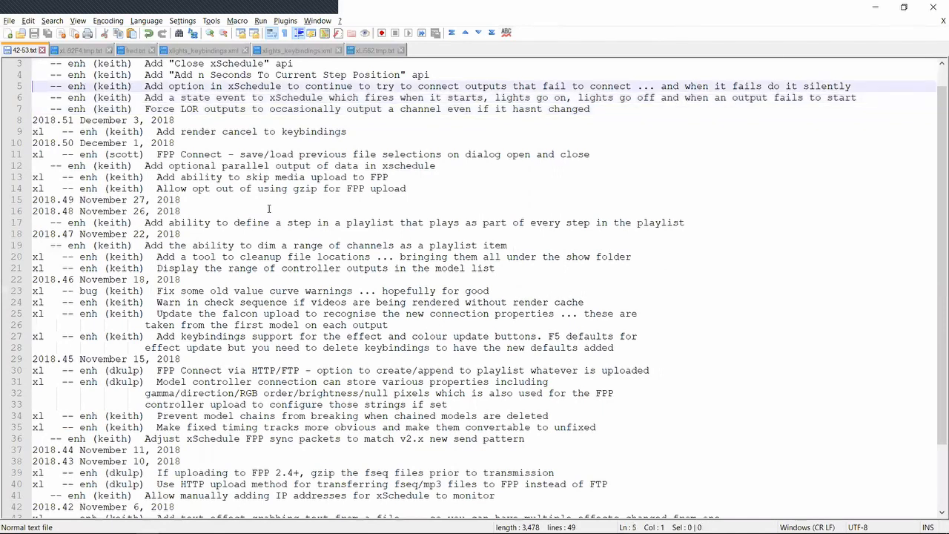
key(Up)
key(shift+Down)
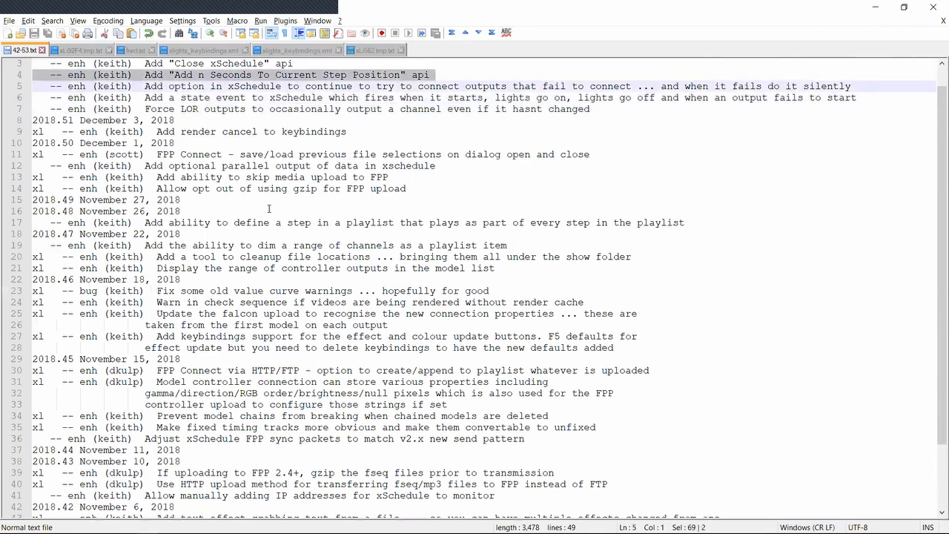
Switch to xSchedule, examine the commands available for a new custom button down to "Add n Seconds To Current Step Position", and close the options without changes
key(alt+Tab)
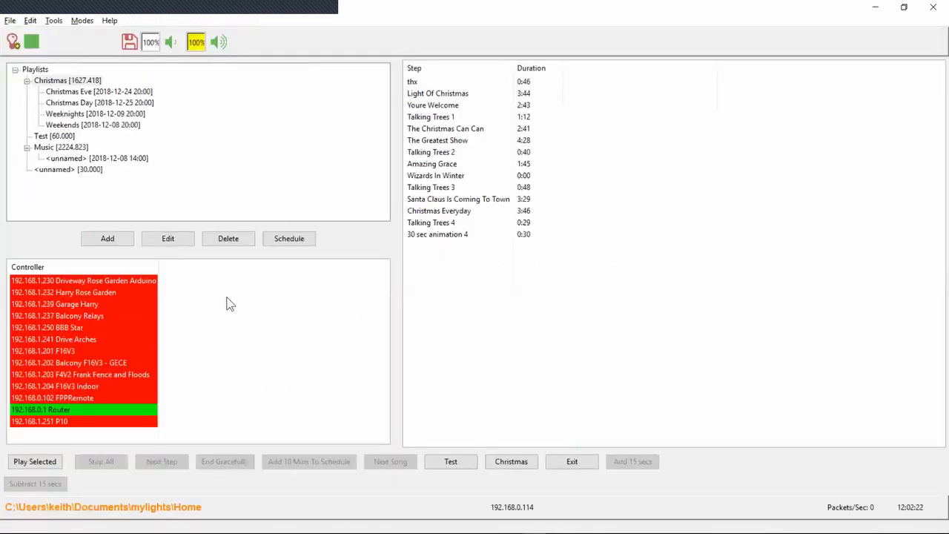
click(30, 21)
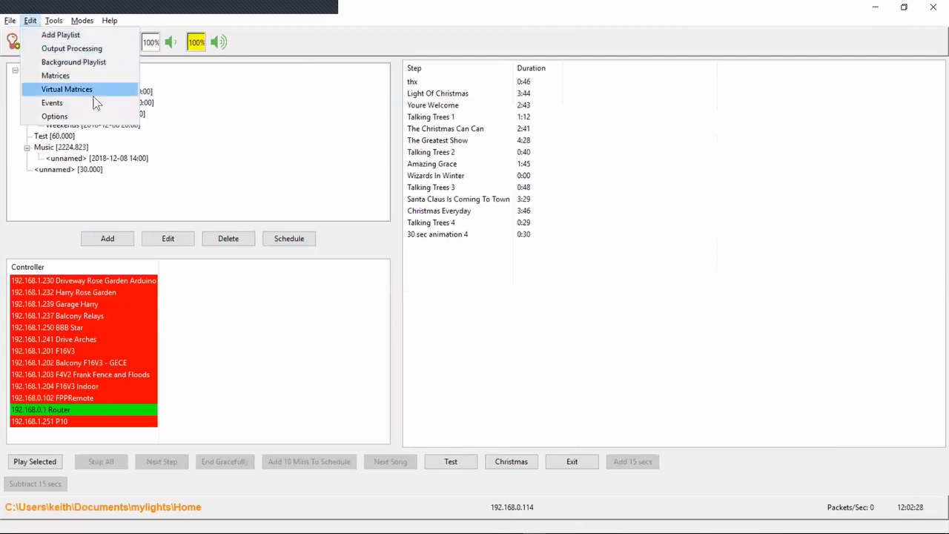
click(89, 116)
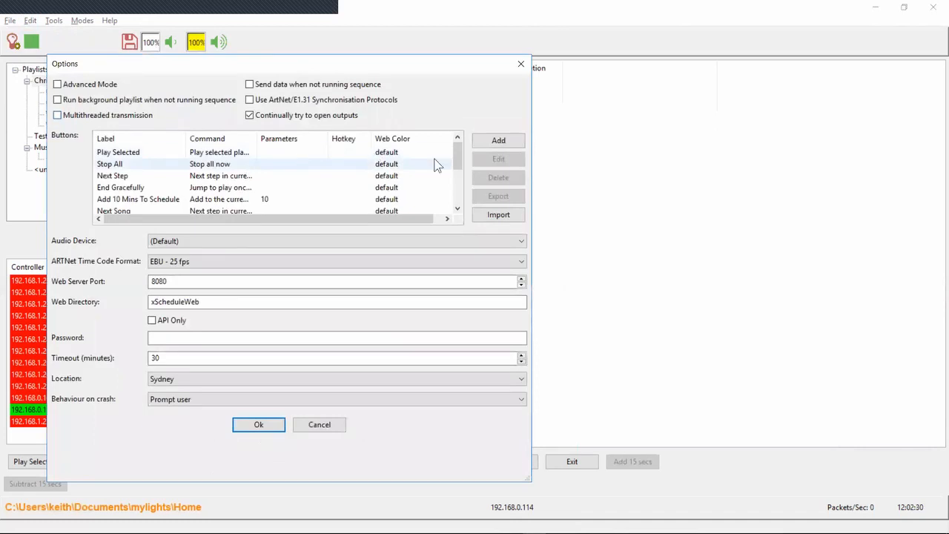
click(495, 142)
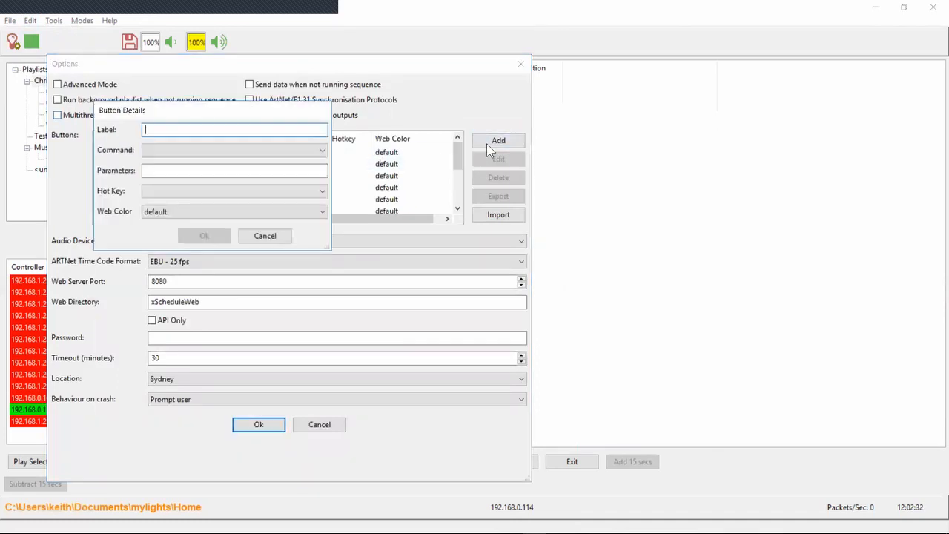
click(237, 150)
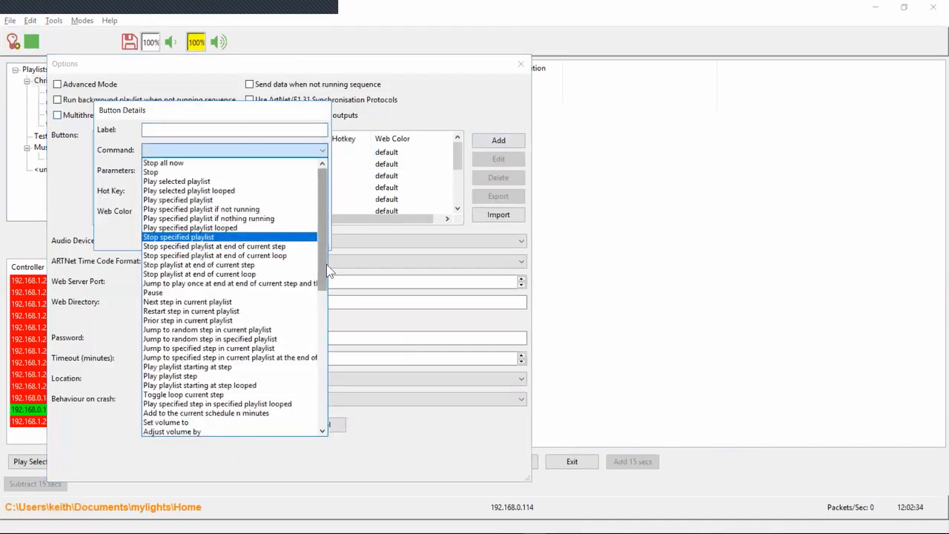
scroll(312, 341, down, 10)
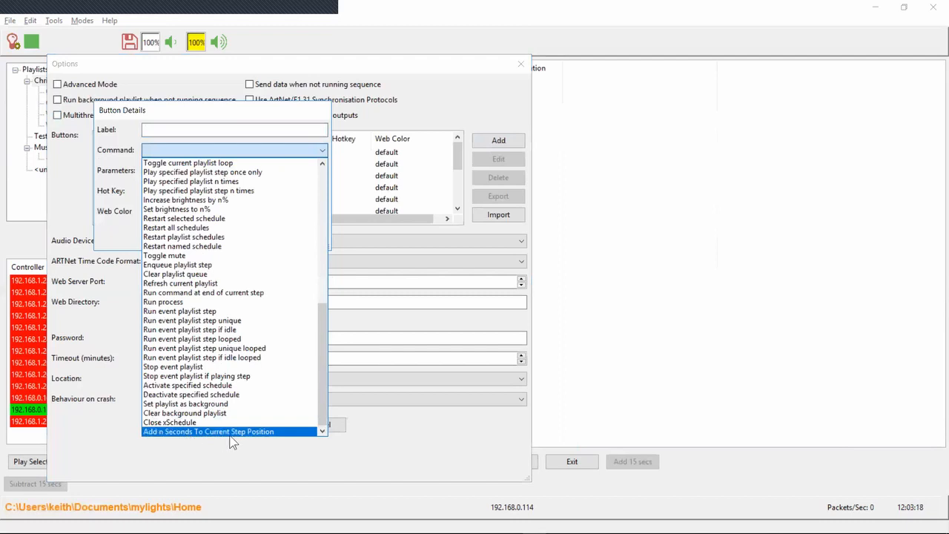
click(304, 119)
click(279, 237)
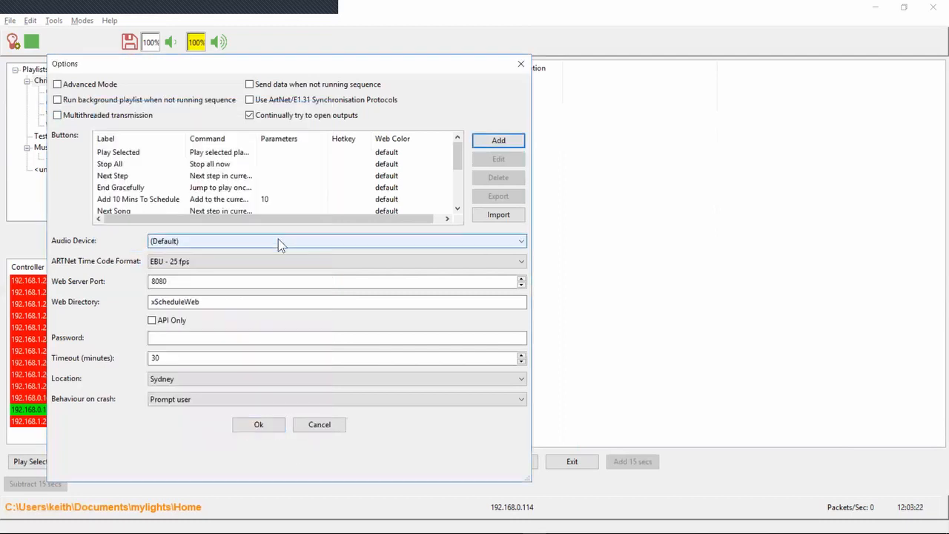
click(522, 64)
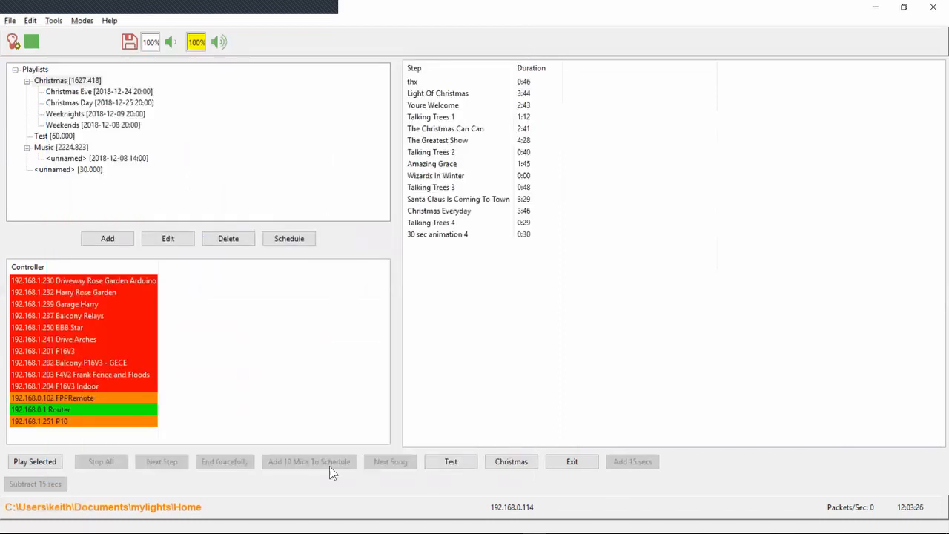
Start playing the Christmas playlist and mute its audio to 0%
click(62, 81)
click(48, 464)
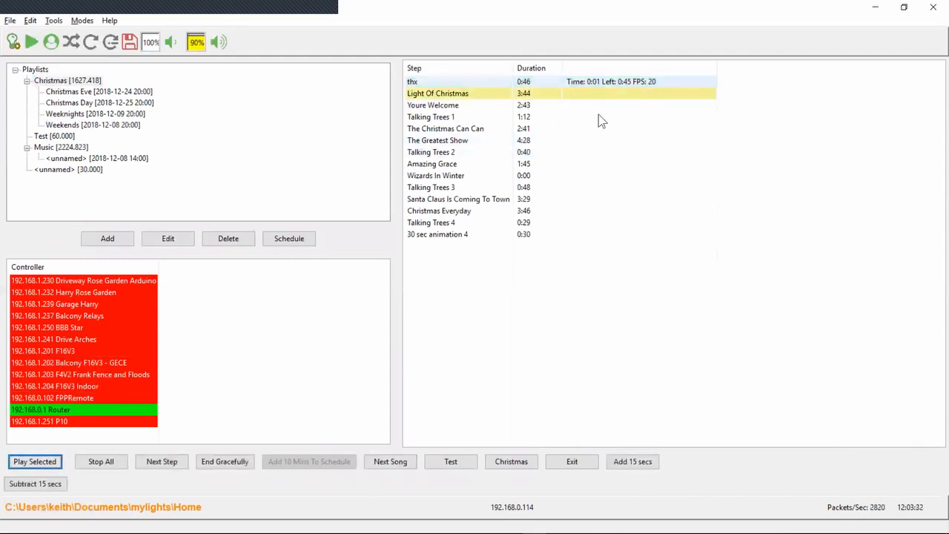
click(192, 44)
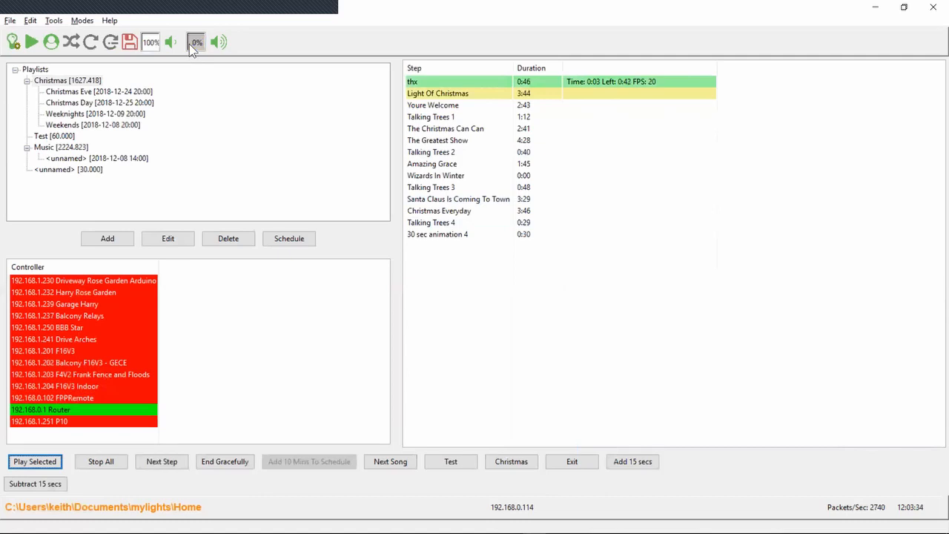
Skip playback forward repeatedly in 15-second jumps, past the end of the thx step and into Light Of Christmas
click(643, 464)
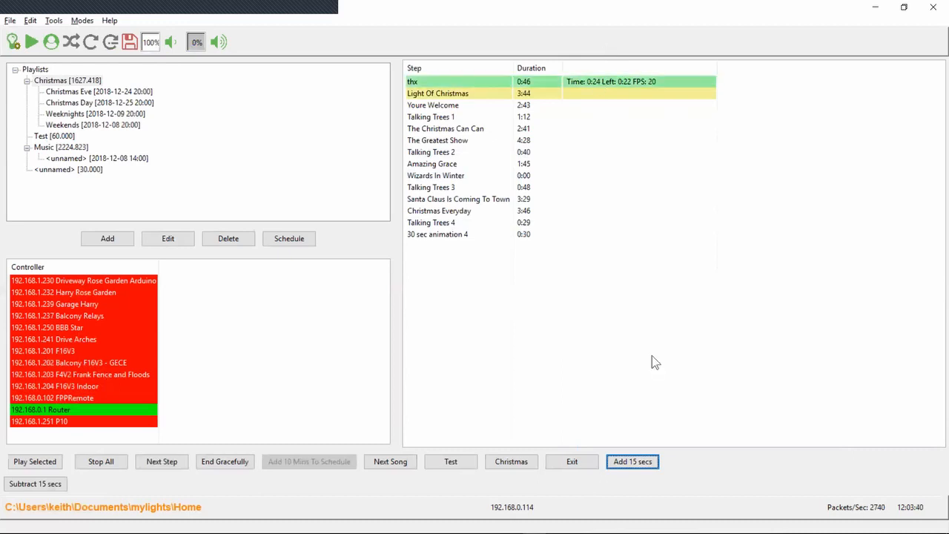
click(646, 465)
click(646, 466)
click(645, 466)
click(646, 466)
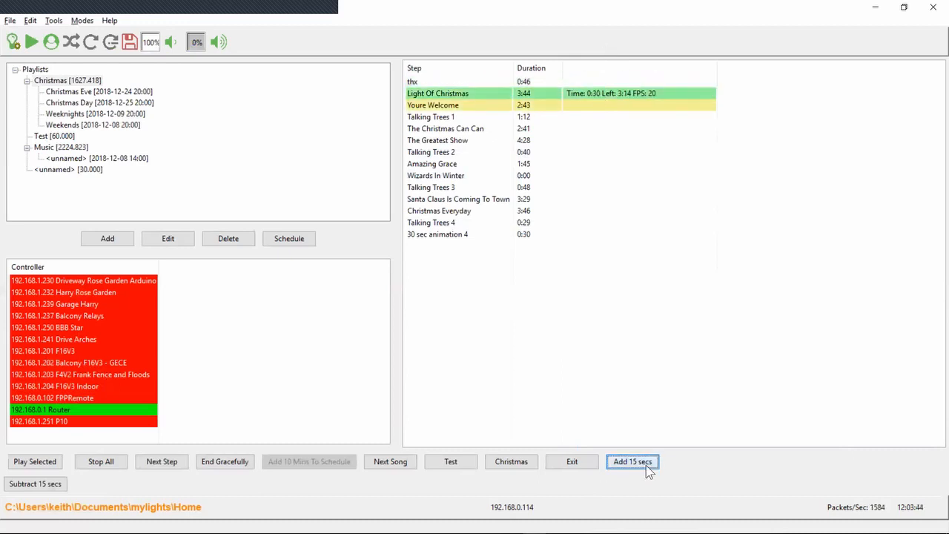
click(646, 466)
click(646, 465)
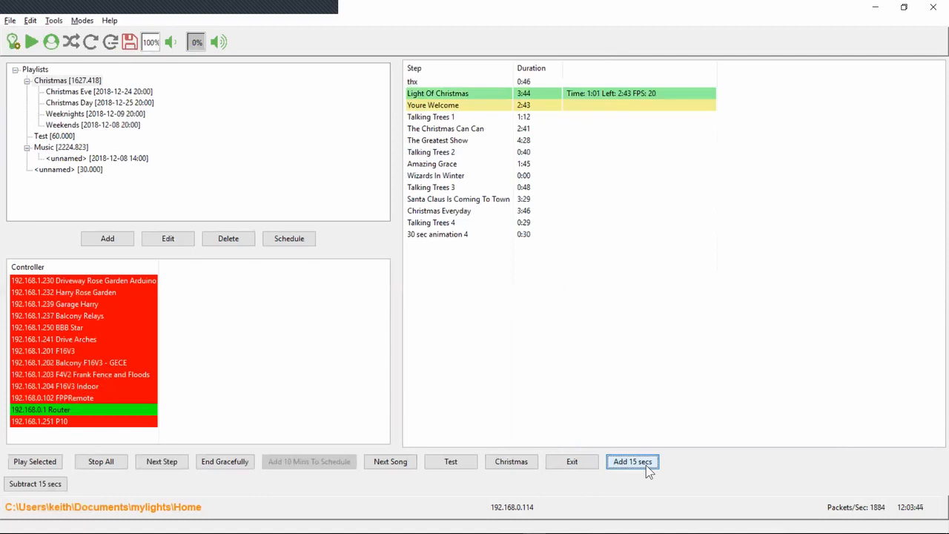
Rewind playback in 15-second jumps back to the start of Light Of Christmas
click(50, 485)
click(51, 487)
click(50, 486)
click(50, 486)
click(51, 486)
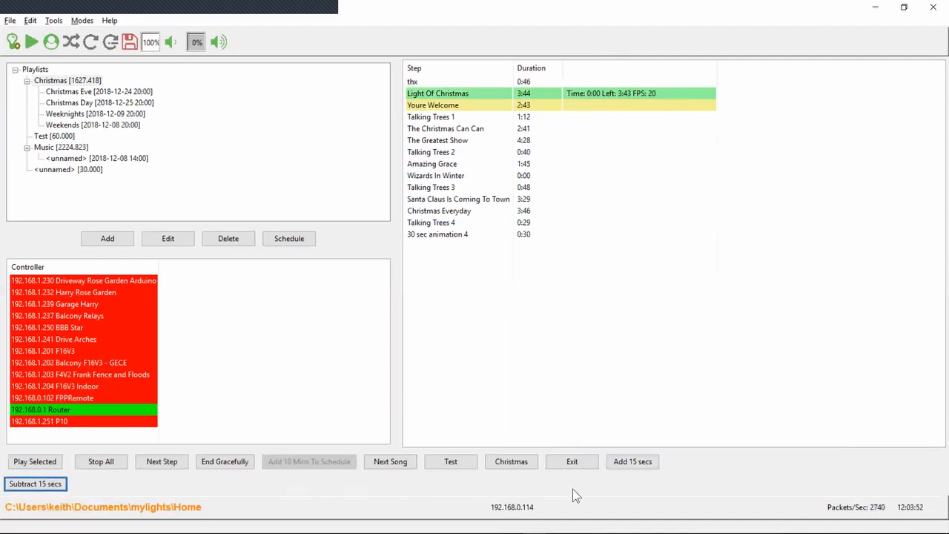
Advance playback in 15-second jumps through Light Of Christmas until the Youre Welcome step is playing
click(640, 464)
click(641, 464)
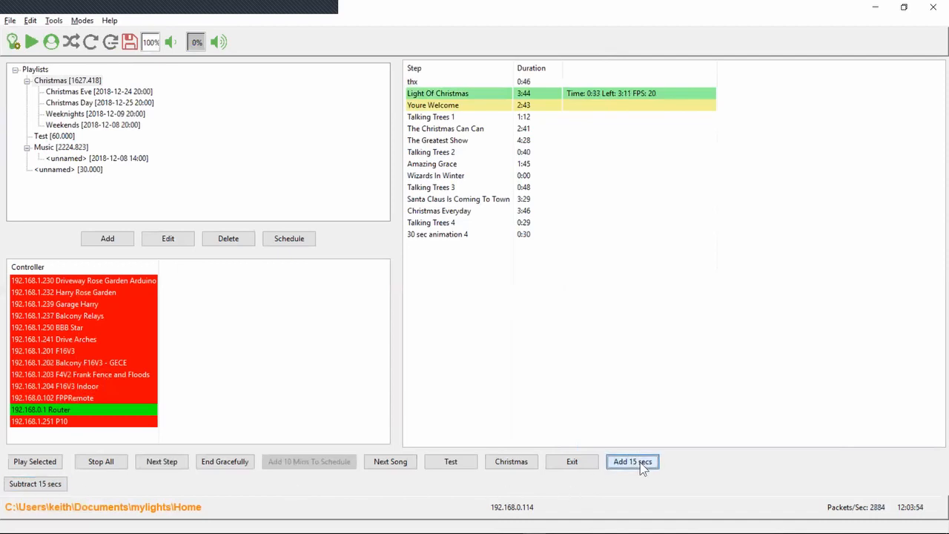
click(641, 464)
click(641, 464)
click(641, 464)
click(641, 464)
click(641, 464)
click(641, 464)
click(641, 464)
click(641, 464)
click(641, 464)
click(641, 464)
click(641, 464)
click(641, 464)
click(641, 464)
click(641, 464)
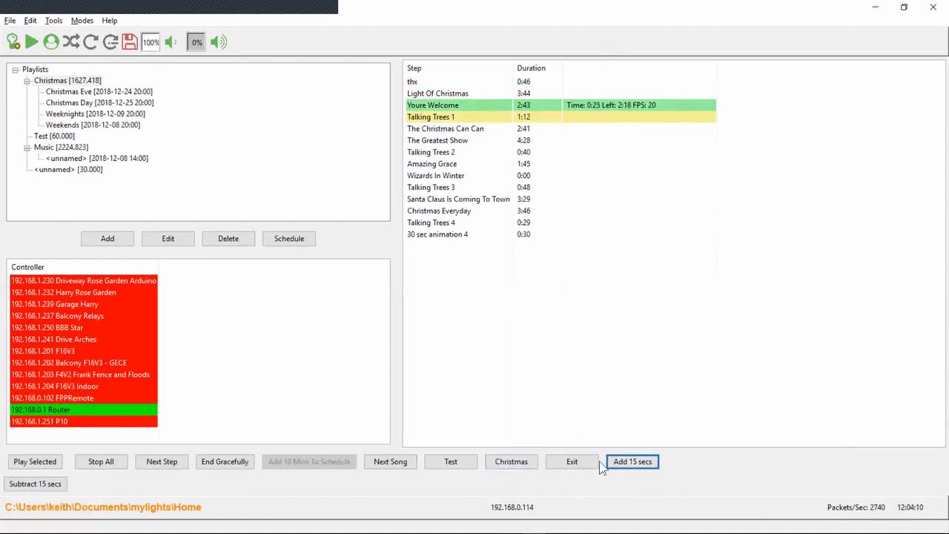
Switch to the 42-53.txt release notes and move to the line about the "Close xSchedule" api
key(alt+Tab)
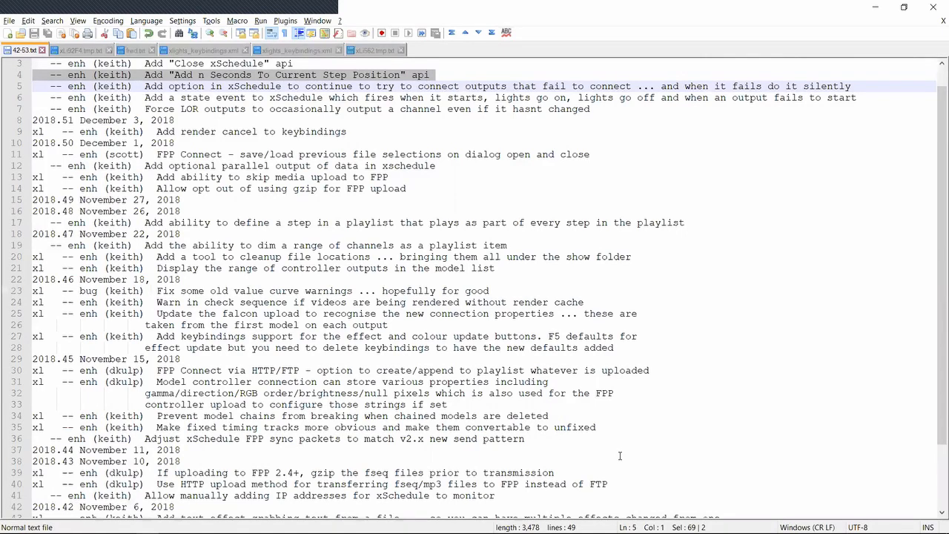
key(Down)
key(Up)
key(Up)
key(Up)
key(Up)
key(Up)
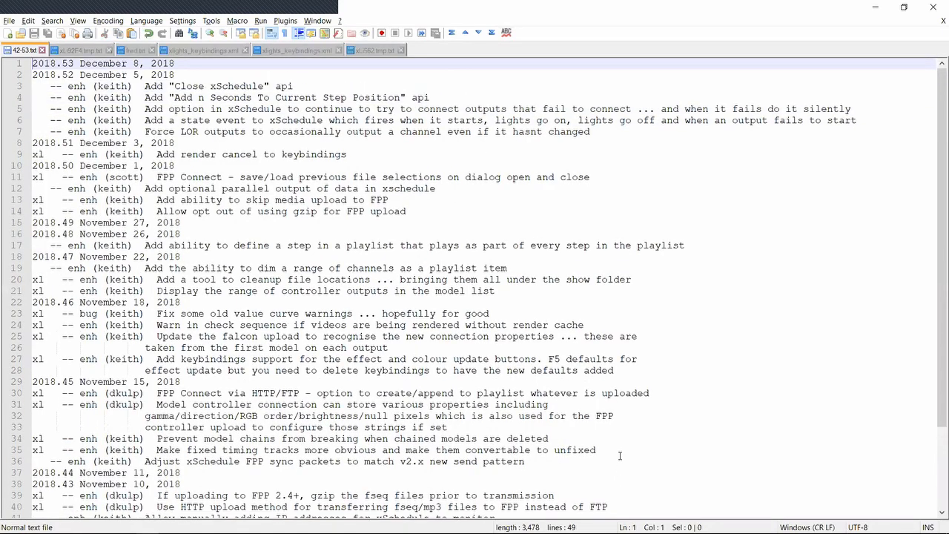
key(Down)
key(Down)
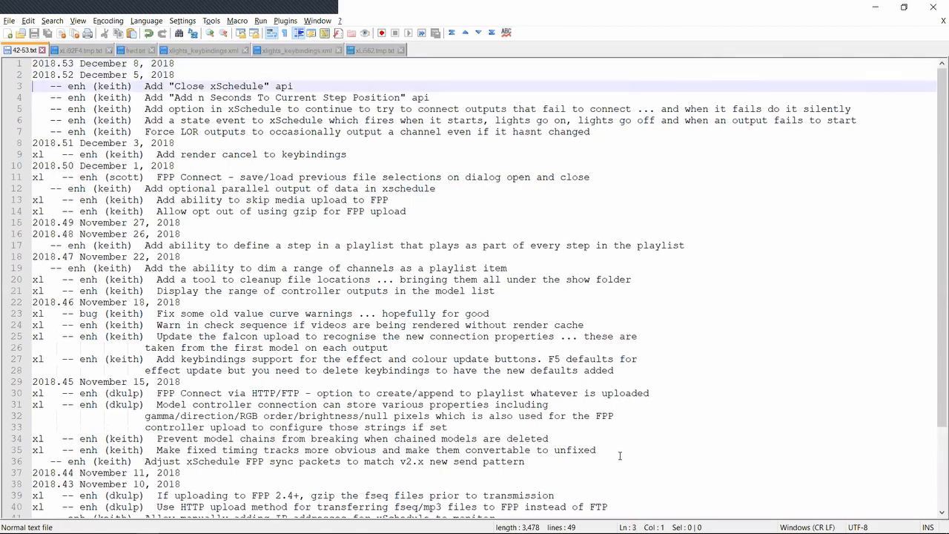
Switch back to xSchedule, stop all playback and select the Christmas playlist
key(alt+Tab)
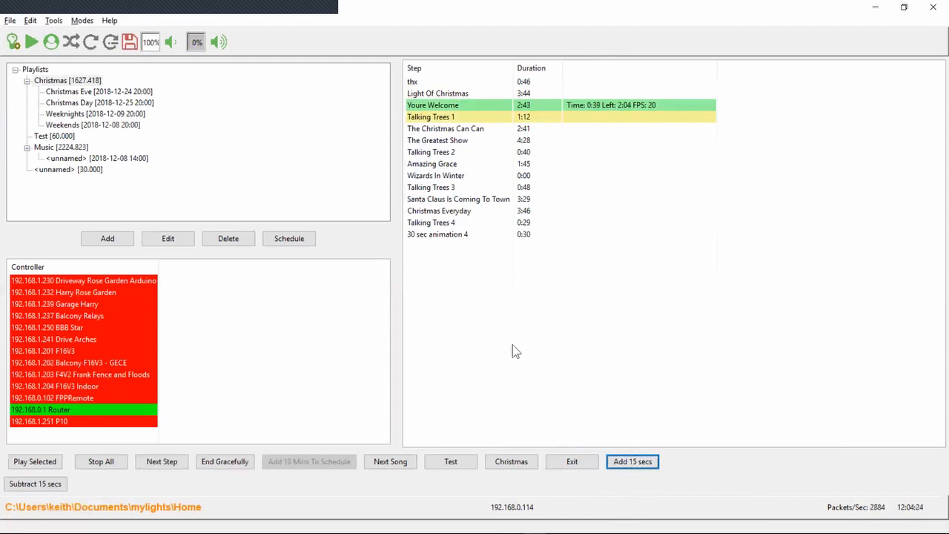
click(88, 465)
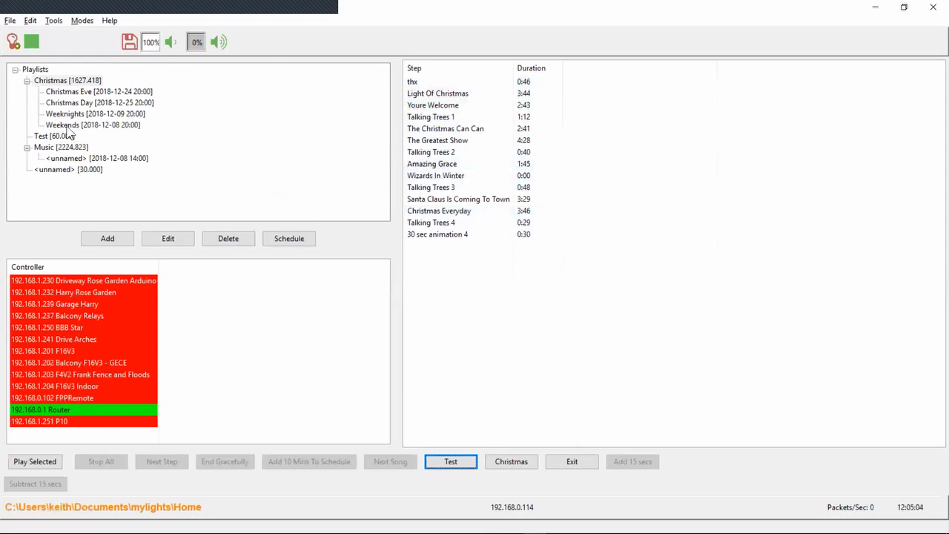
click(77, 82)
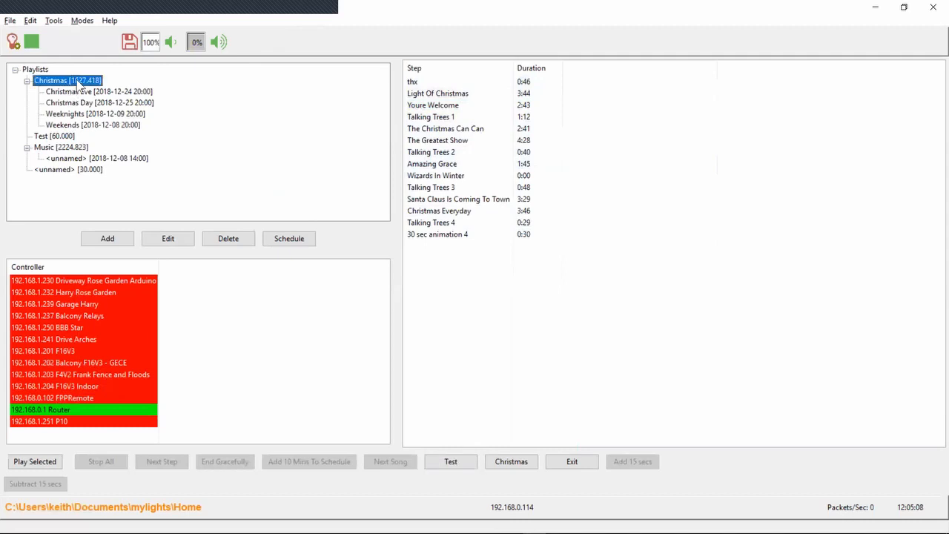